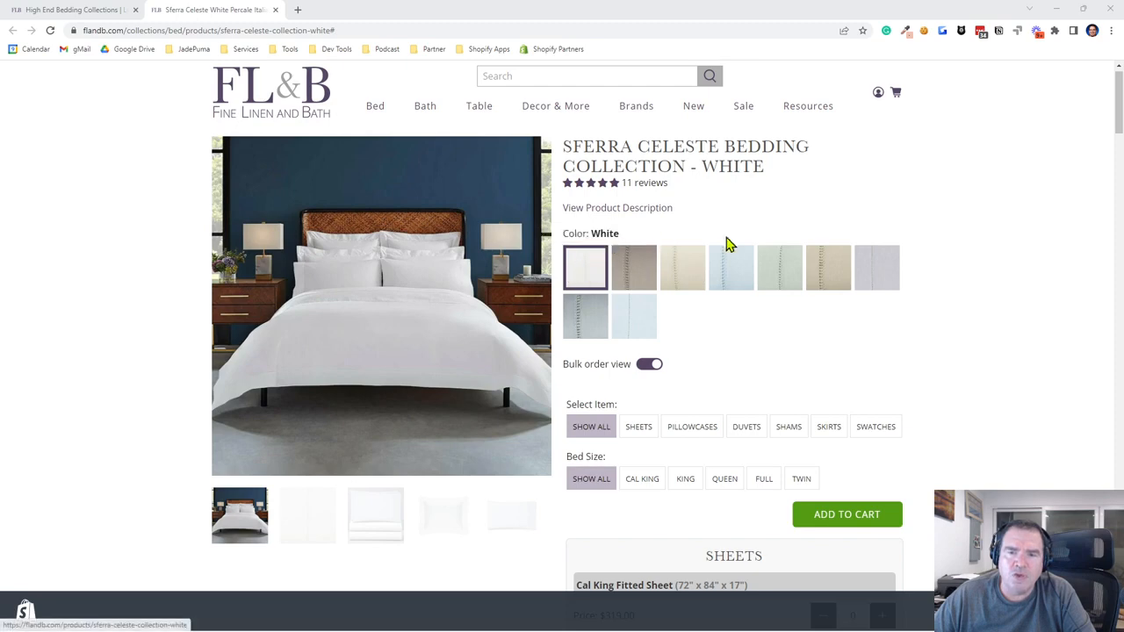
Step: Examine the Sferra Celeste White product page's item filters and sheet listings, comparing it with bulk order view off and back on
scroll(760, 396, "down", 1)
scroll(760, 395, "down", 3)
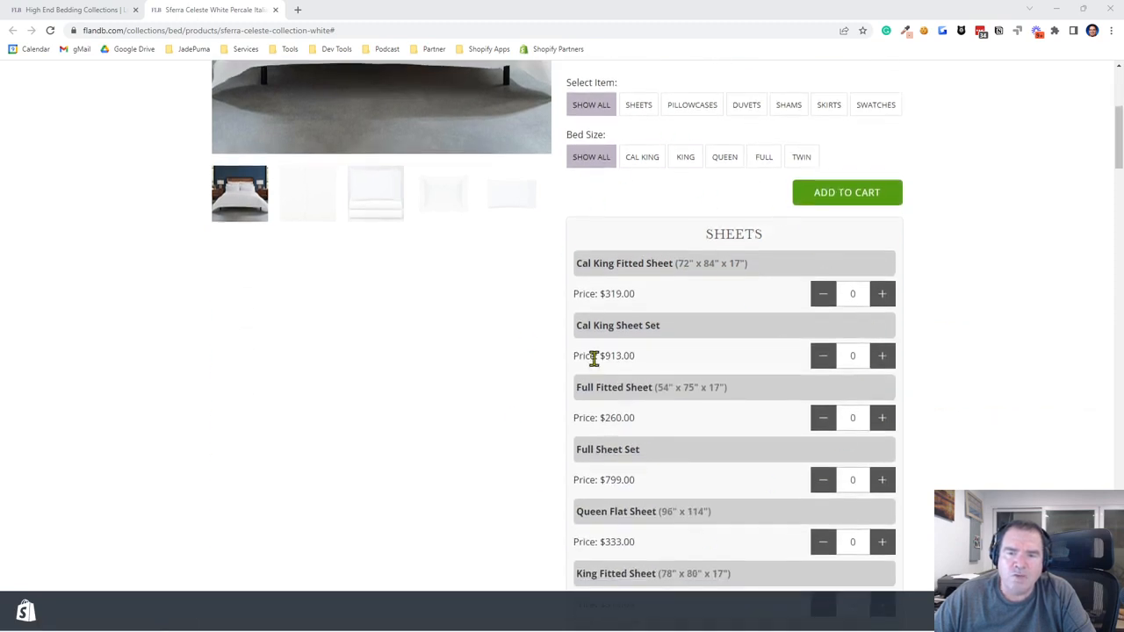
scroll(664, 418, "up", 3)
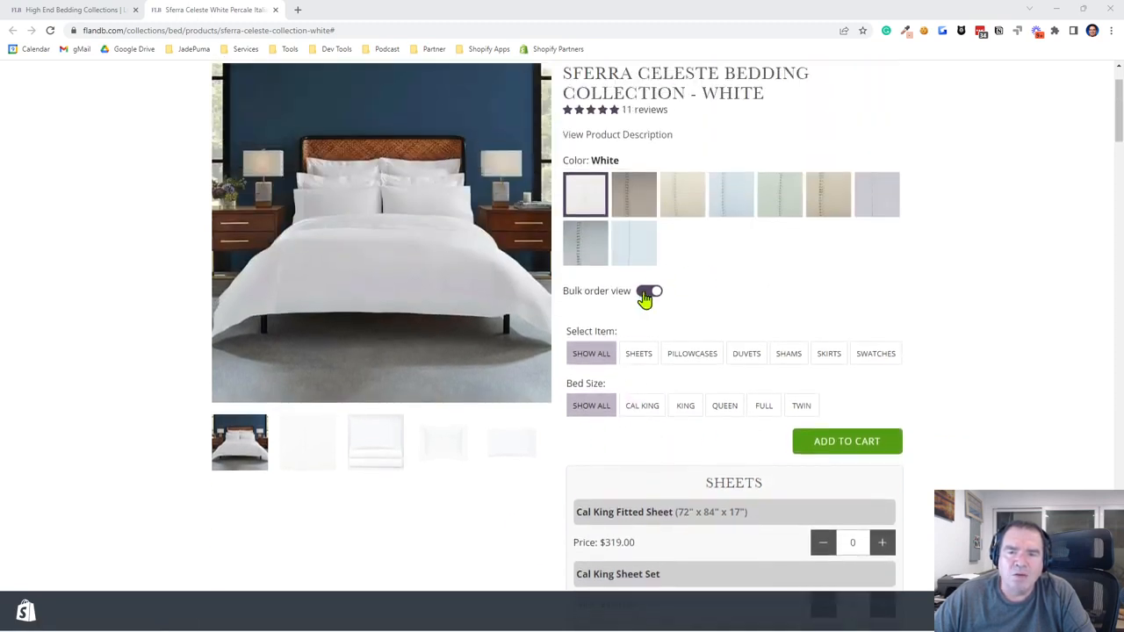
left_click(648, 293)
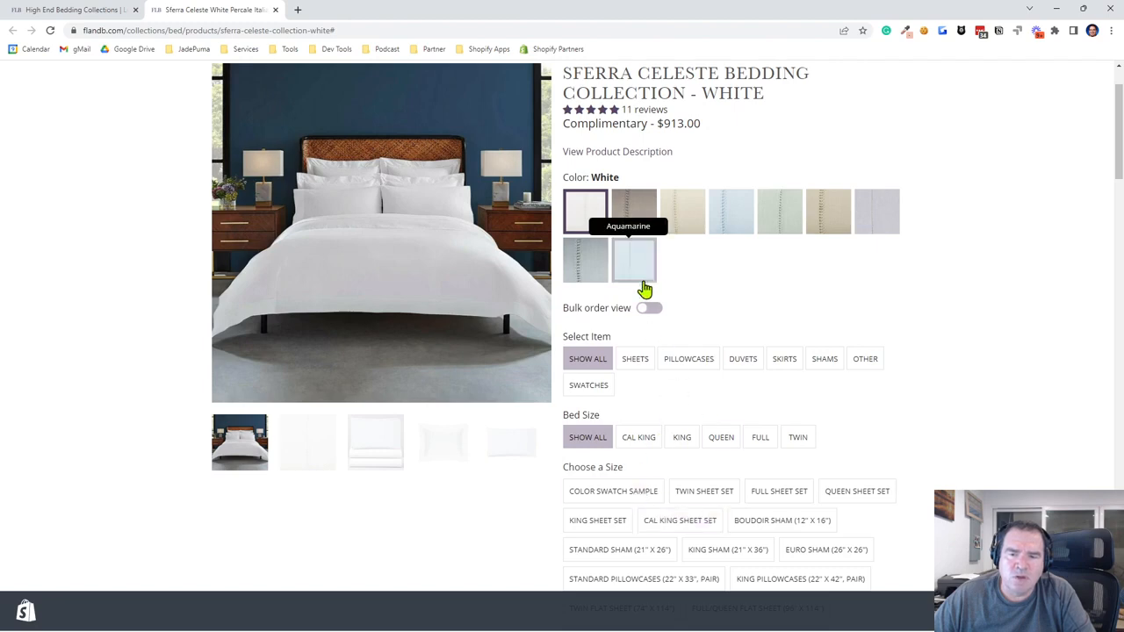
left_click(653, 309)
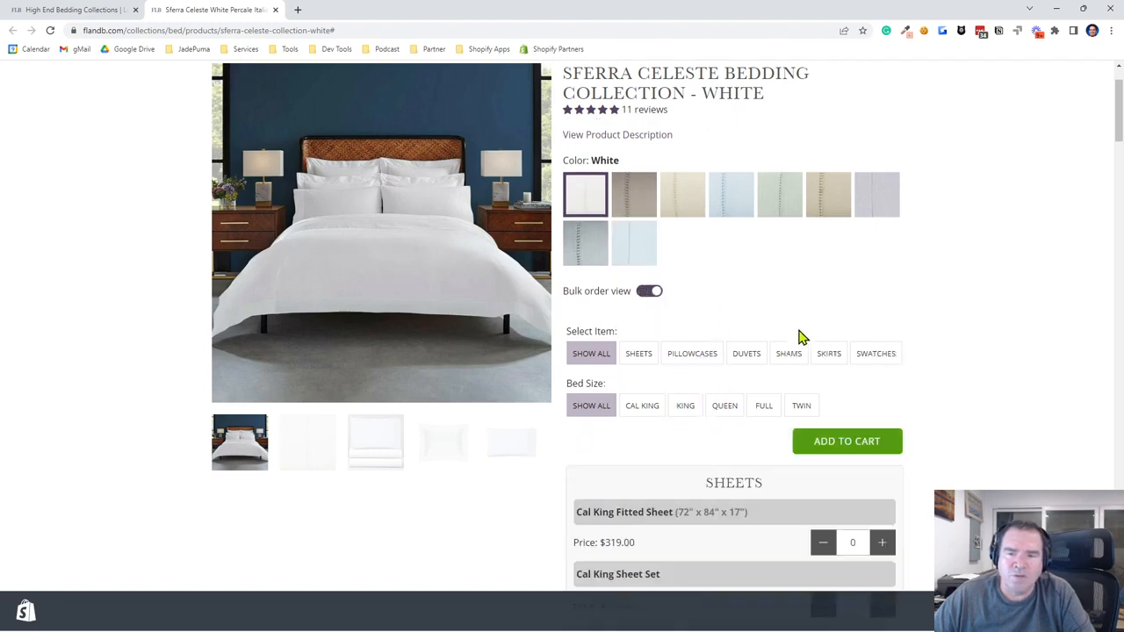
scroll(728, 333, "down", 3)
scroll(681, 342, "down", 5)
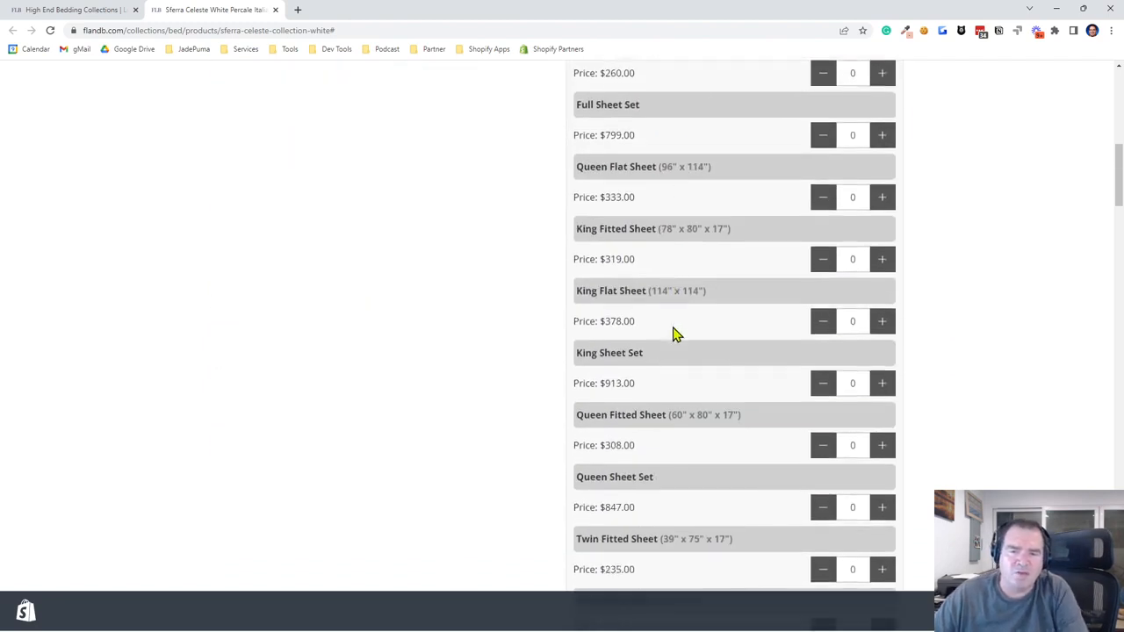
scroll(674, 335, "up", 8)
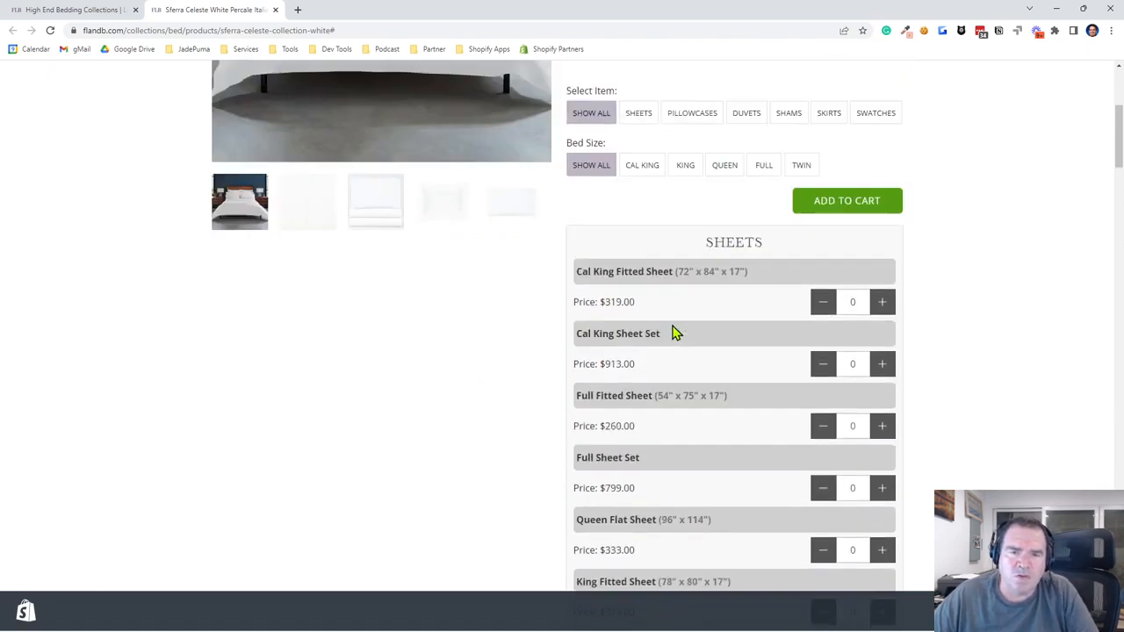
scroll(583, 253, "up", 1)
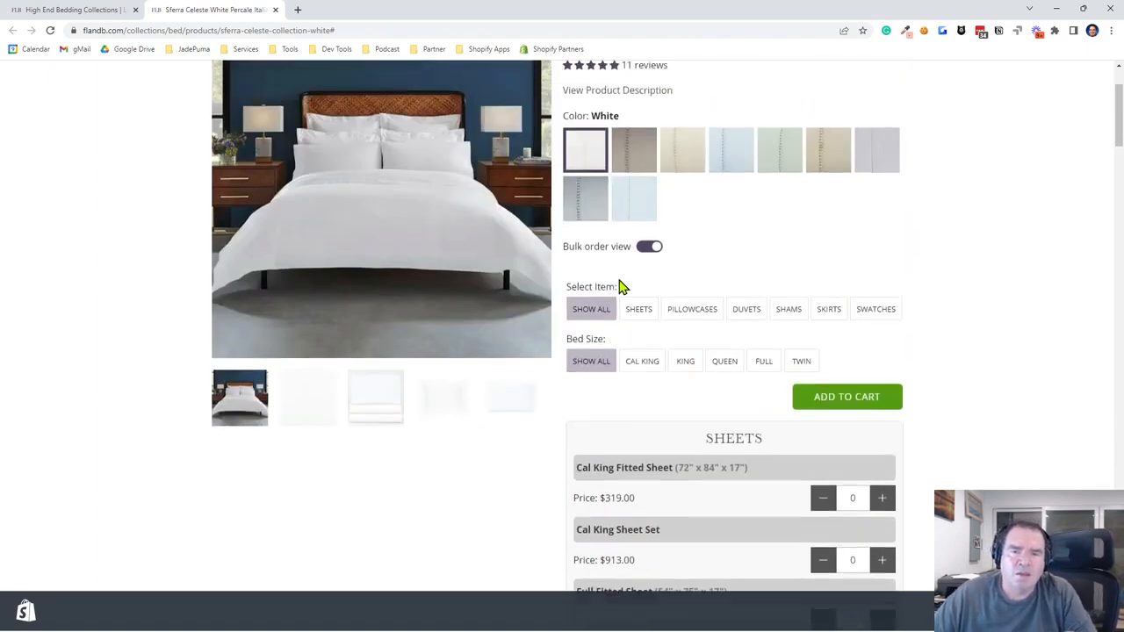
Step: Check the product count on the High End Bedding collection page and return to the Sferra Celeste White product page
left_click(67, 12)
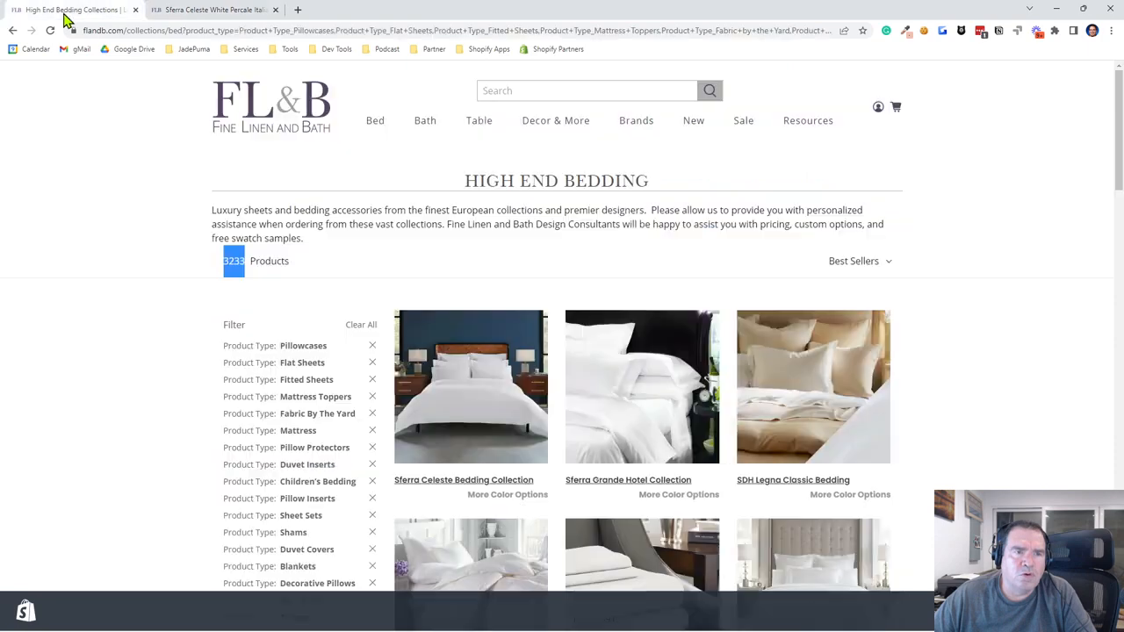
double_click(234, 258)
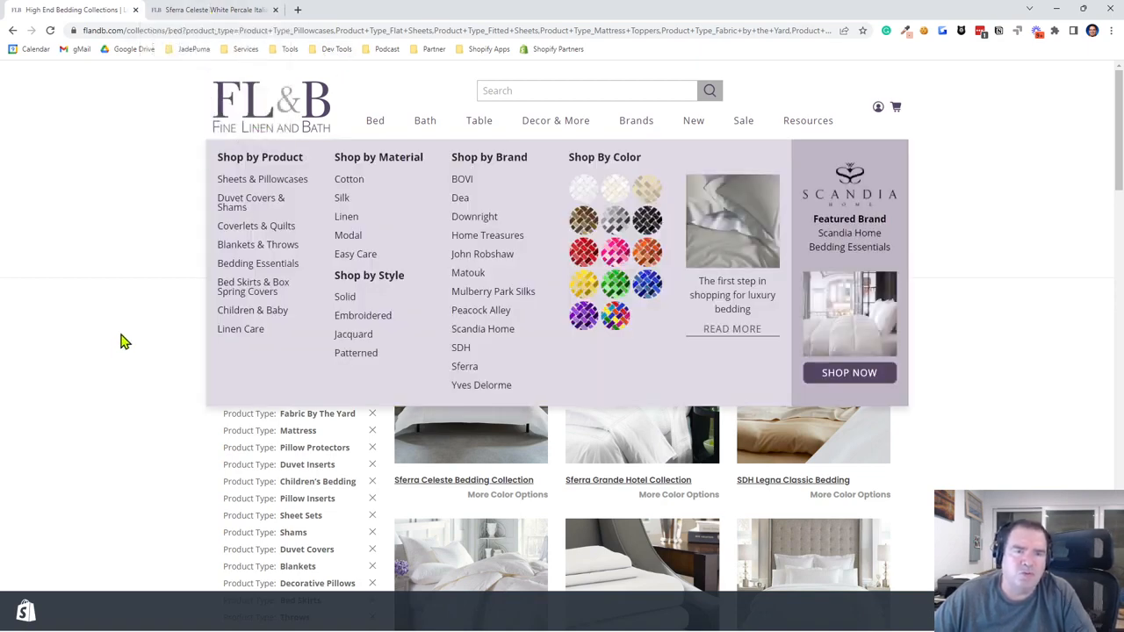
left_click(203, 12)
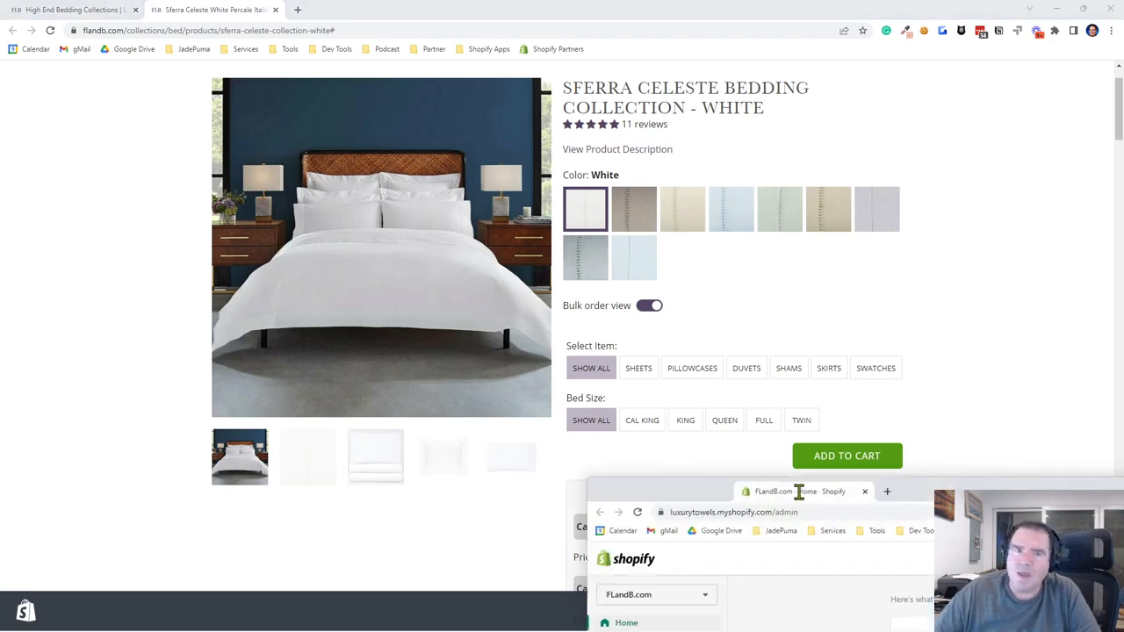
Step: Bring the Shopify admin into this browser window and filter the product list to the Bedding collection
left_click_drag(797, 491, 464, 9)
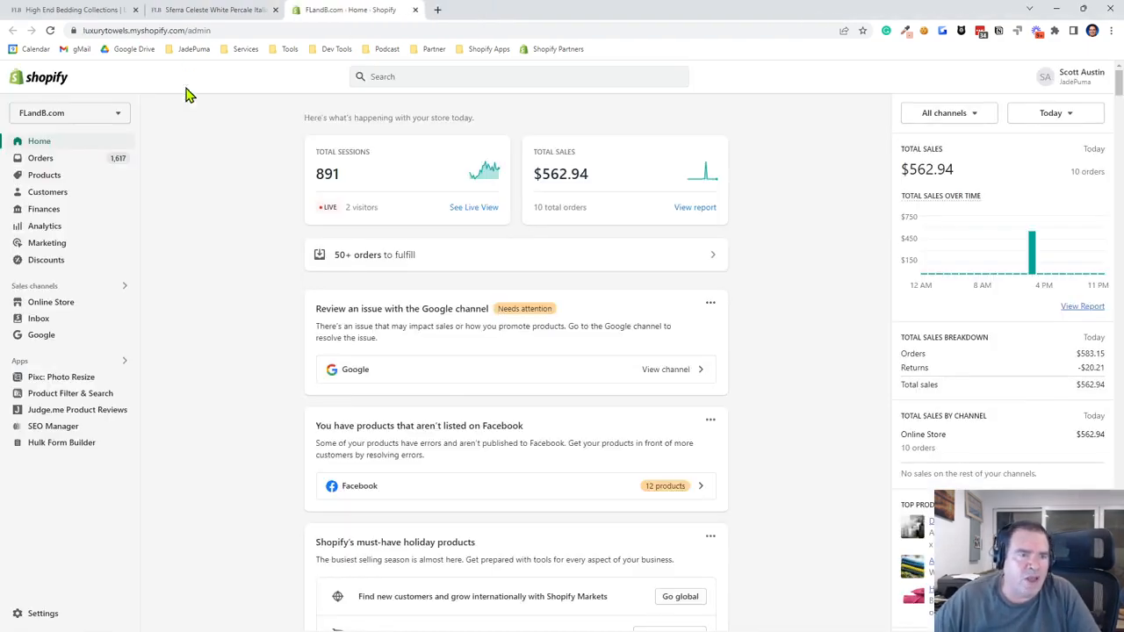
left_click(29, 180)
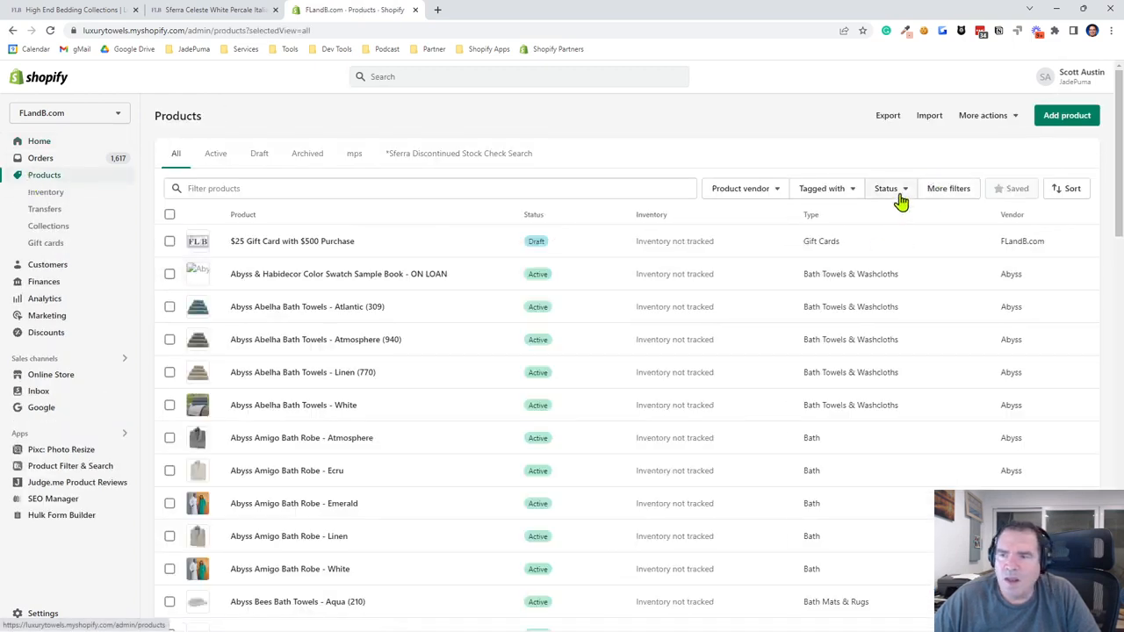
left_click(954, 191)
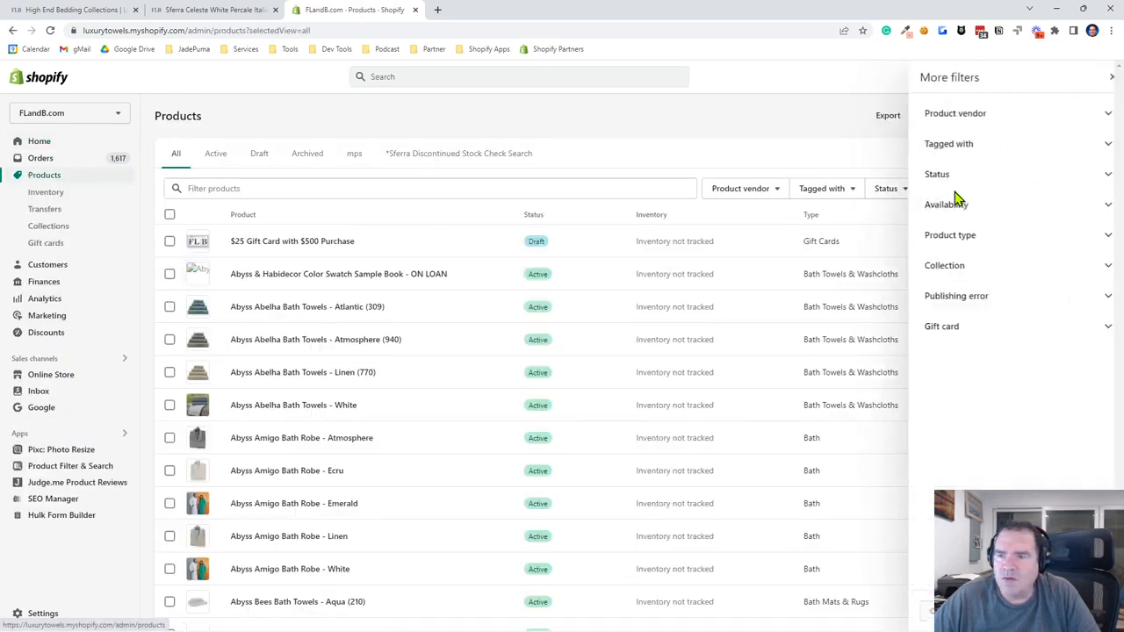
left_click(938, 266)
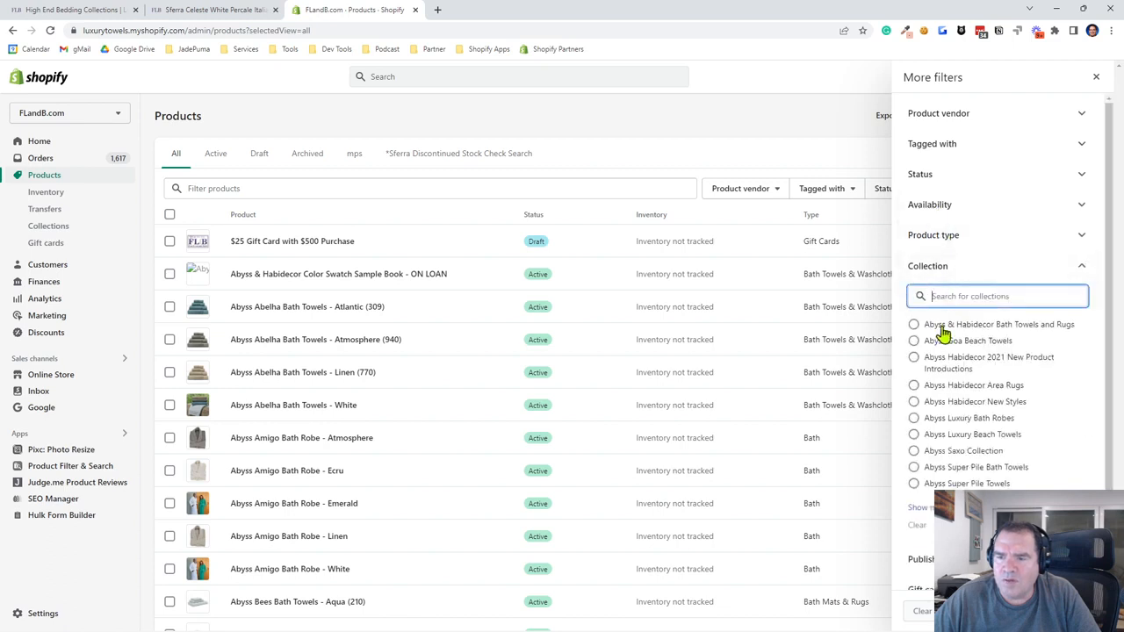
type("Bedding")
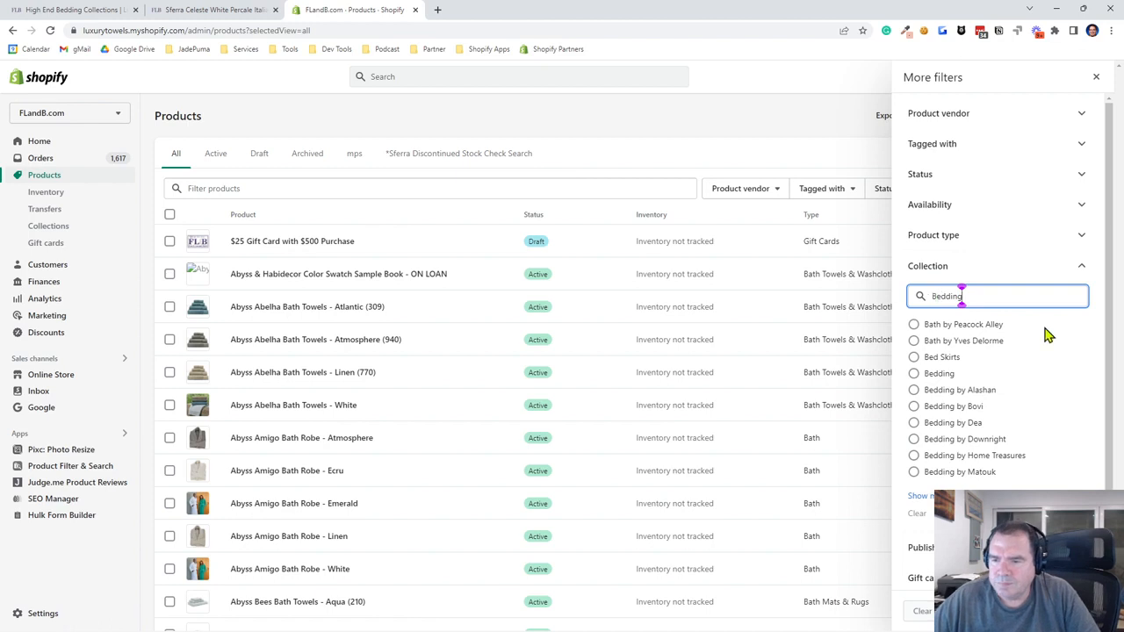
left_click(915, 373)
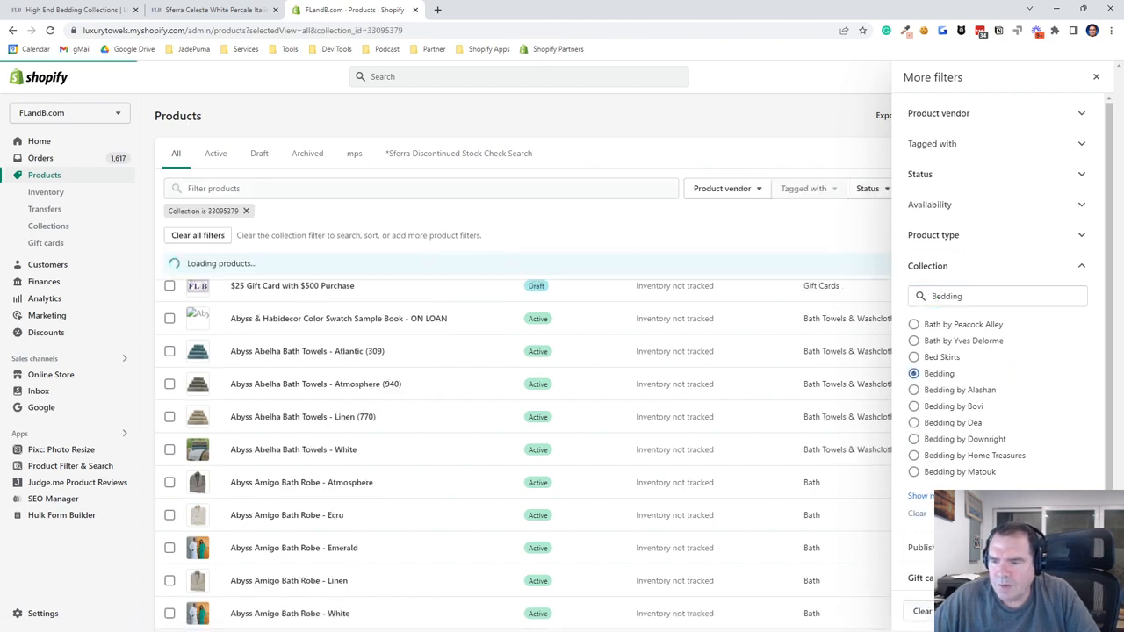
key("Escape")
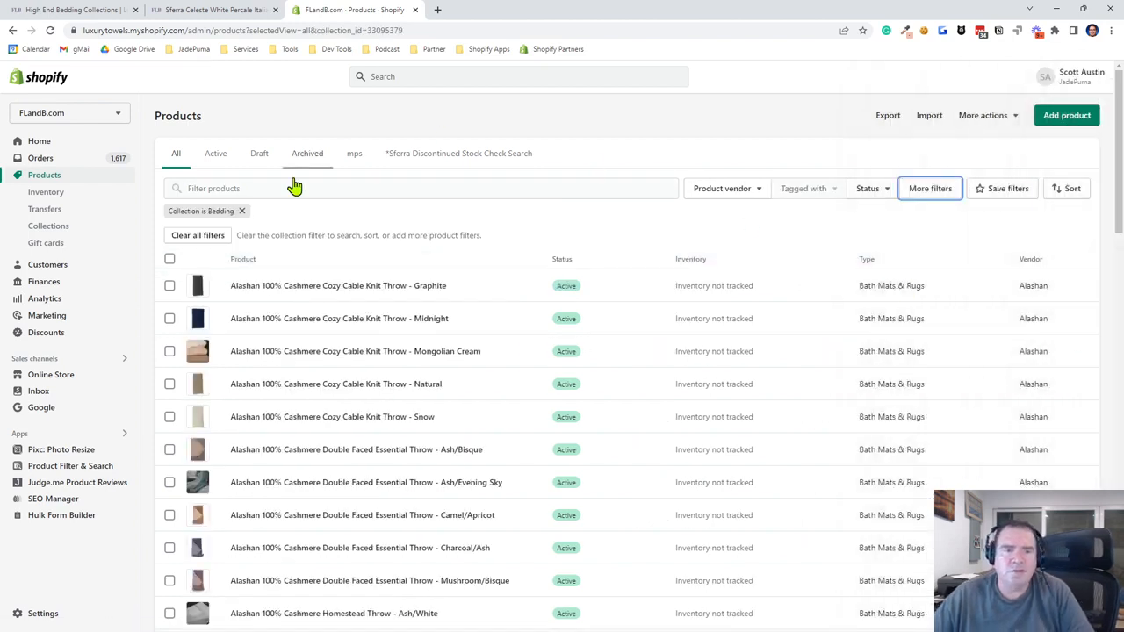
Step: Select all 50+ products in the filtered Bedding list and open them in the bulk editor
left_click(171, 261)
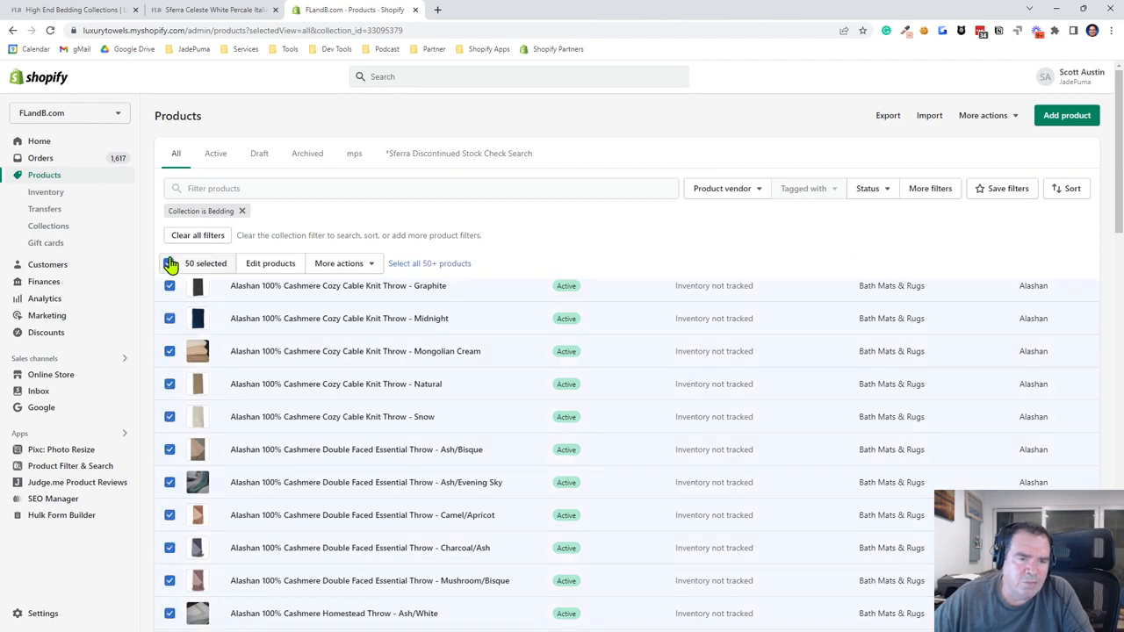
left_click(428, 264)
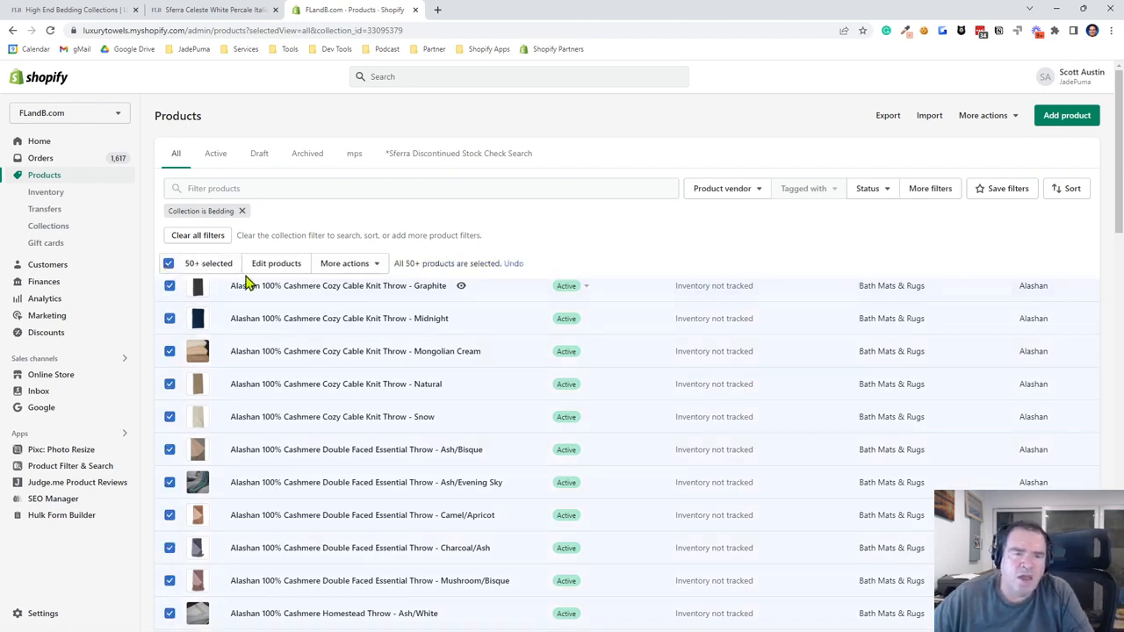
left_click(272, 269)
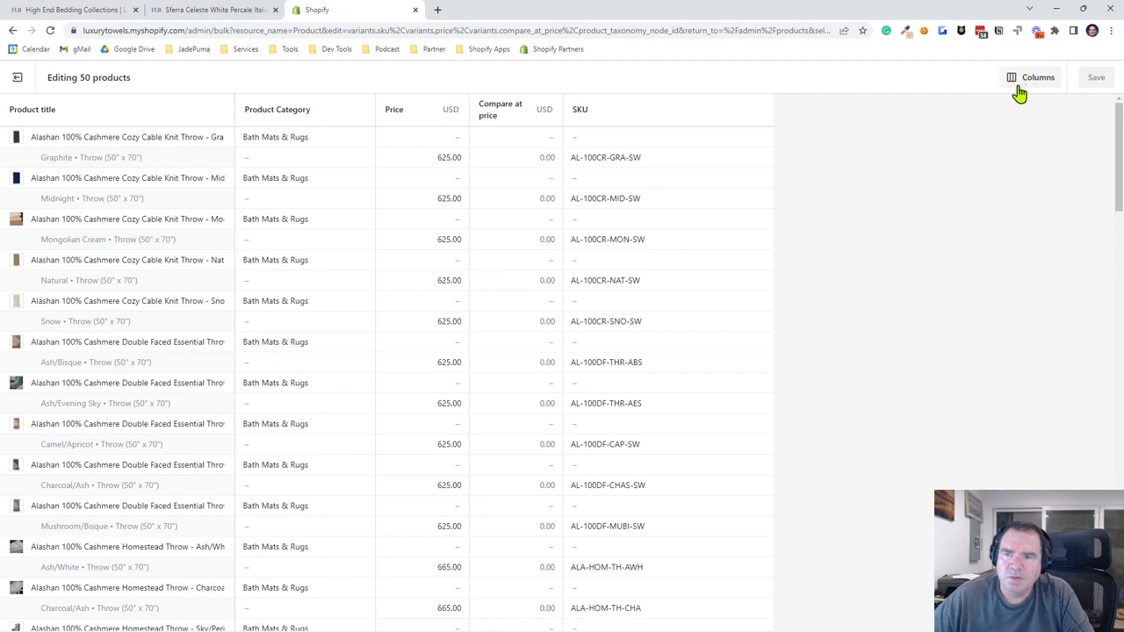
Step: Show the Template column in the bulk editor and hide Product Category, Price, Compare at price and SKU
left_click(1024, 84)
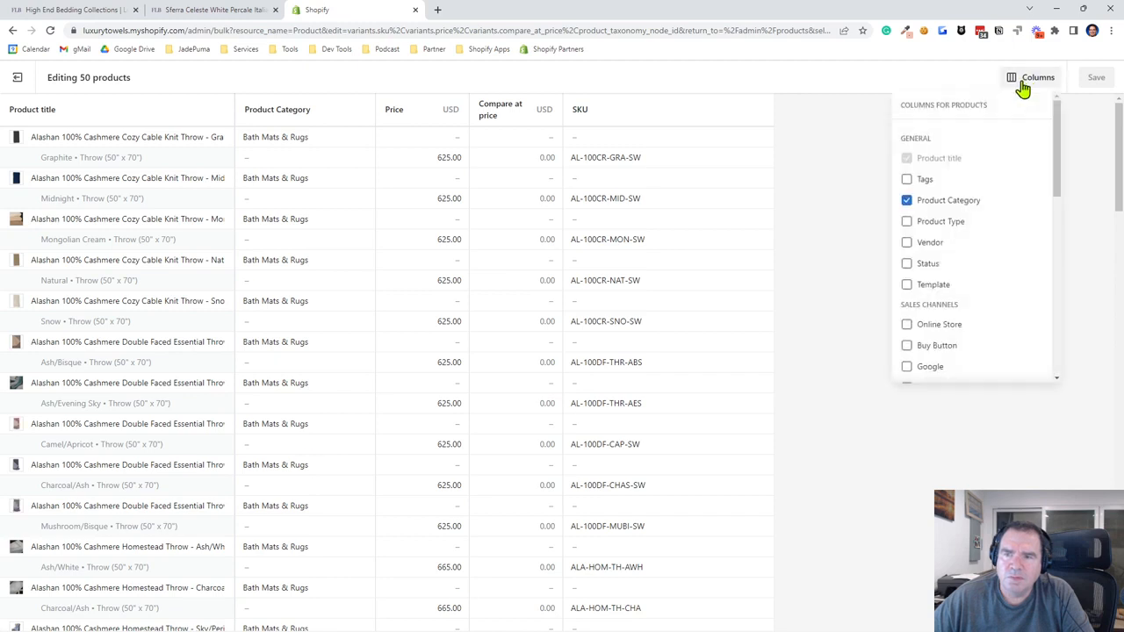
left_click(907, 284)
left_click(908, 201)
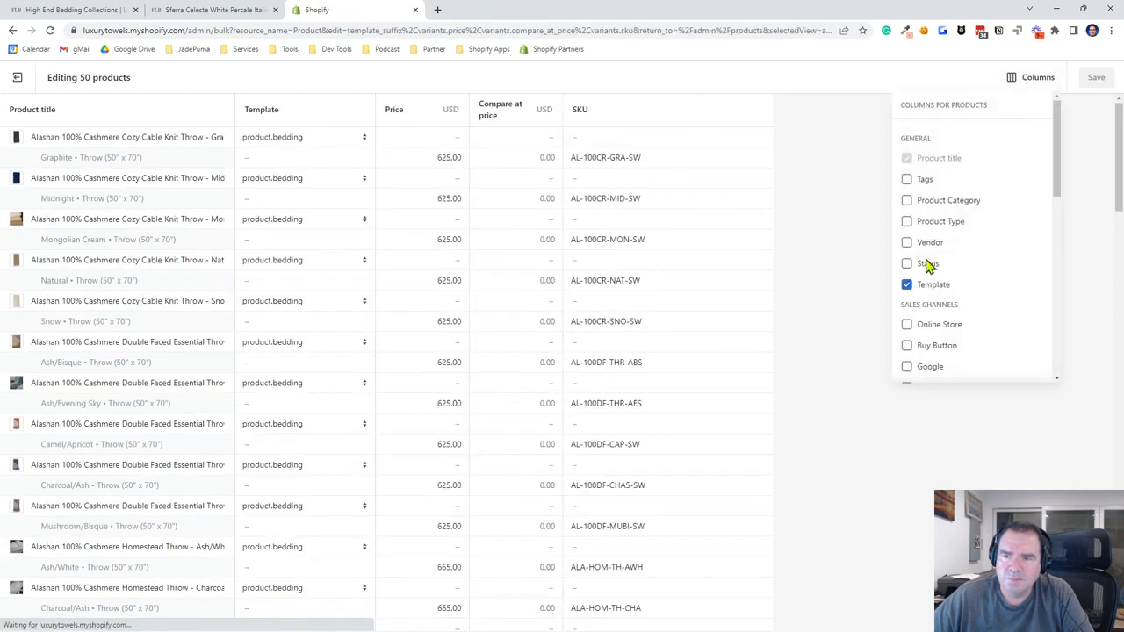
scroll(924, 259, "down", 4)
left_click(909, 206)
left_click(907, 225)
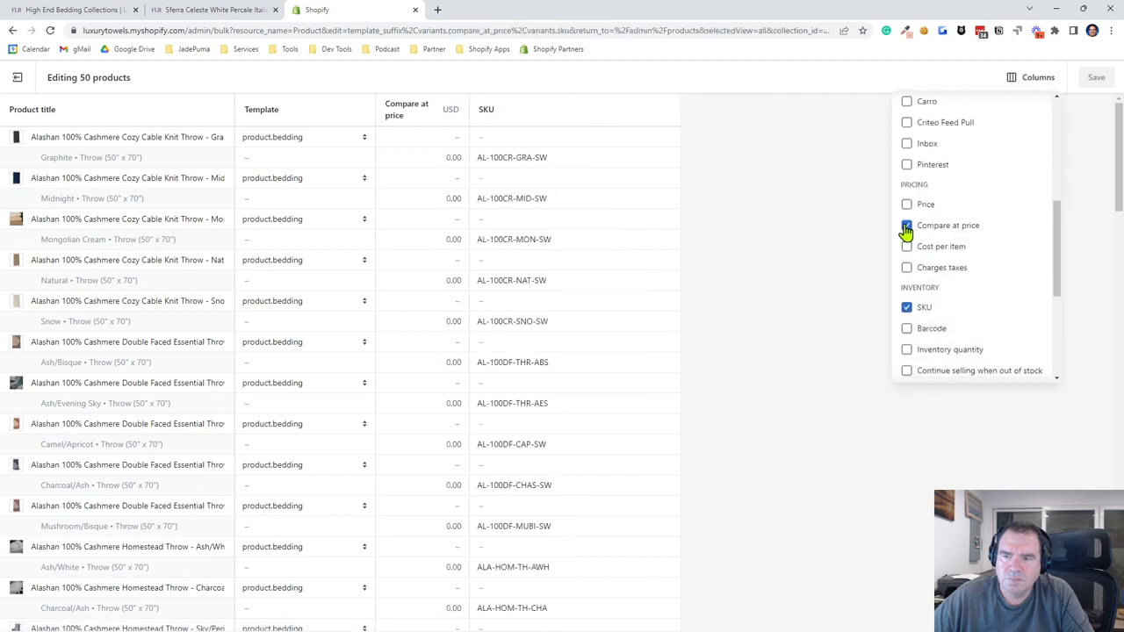
left_click(908, 309)
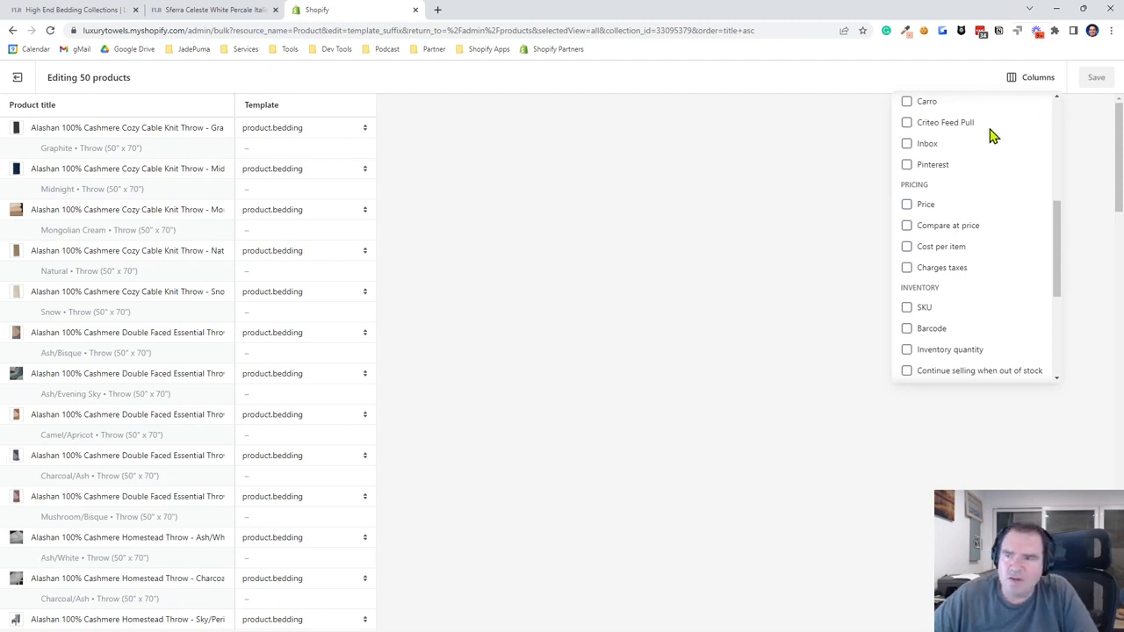
left_click(1027, 77)
Step: Examine the template assigned to each bedding product down the bulk editor list, from the Alashan throws to the BOVI bedding
scroll(248, 174, "down", 3)
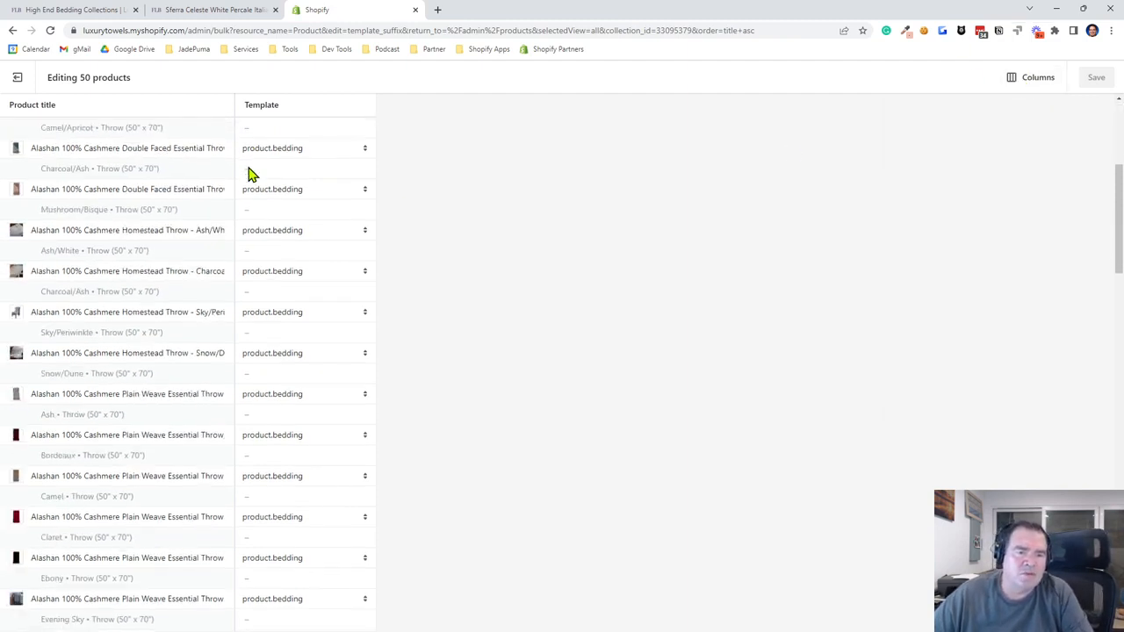
scroll(249, 174, "down", 17)
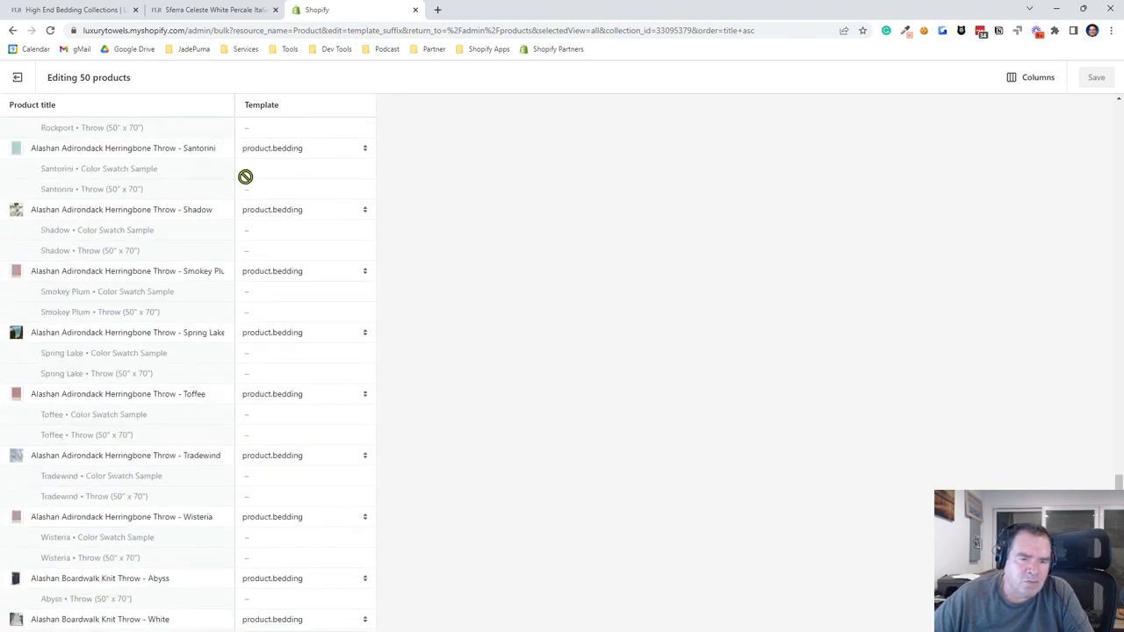
scroll(245, 177, "down", 3)
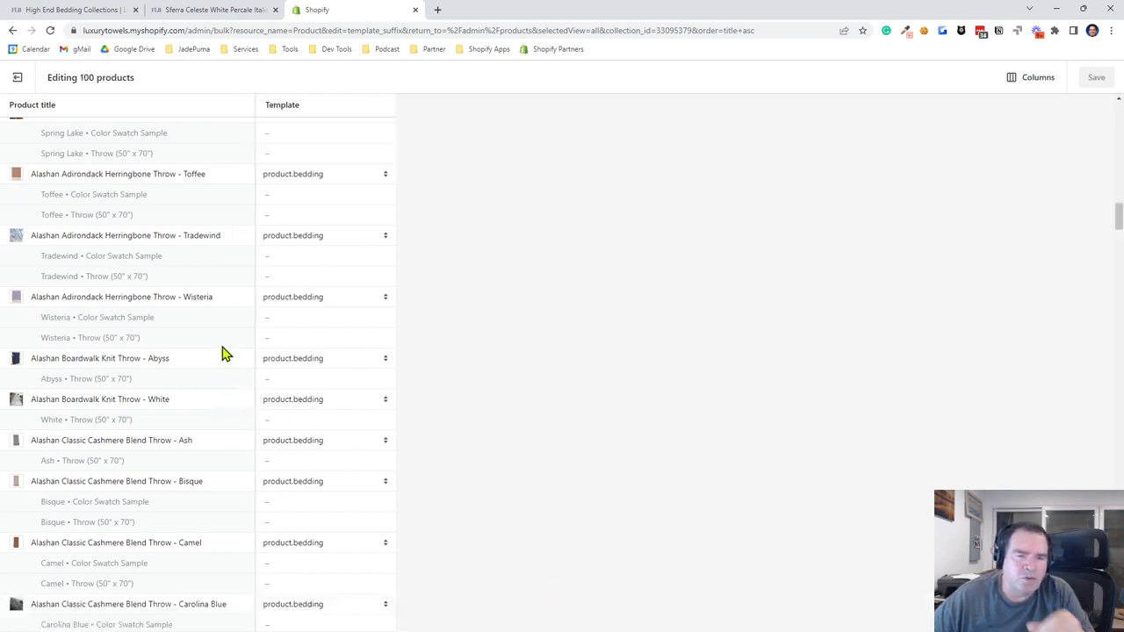
middle_click(312, 339)
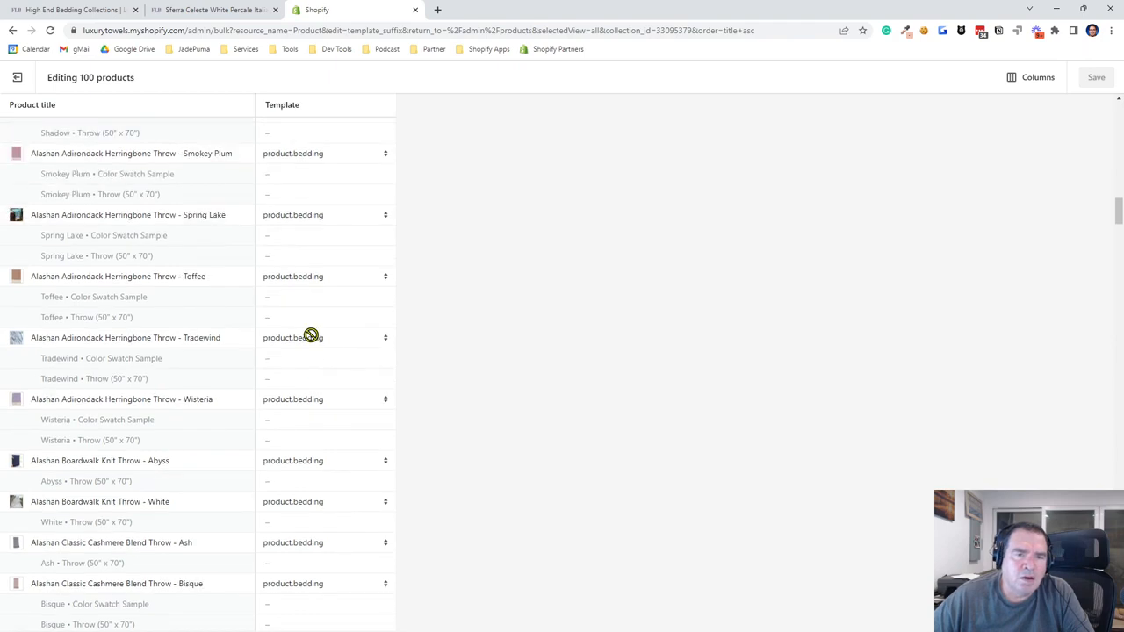
scroll(311, 338, "down", 9)
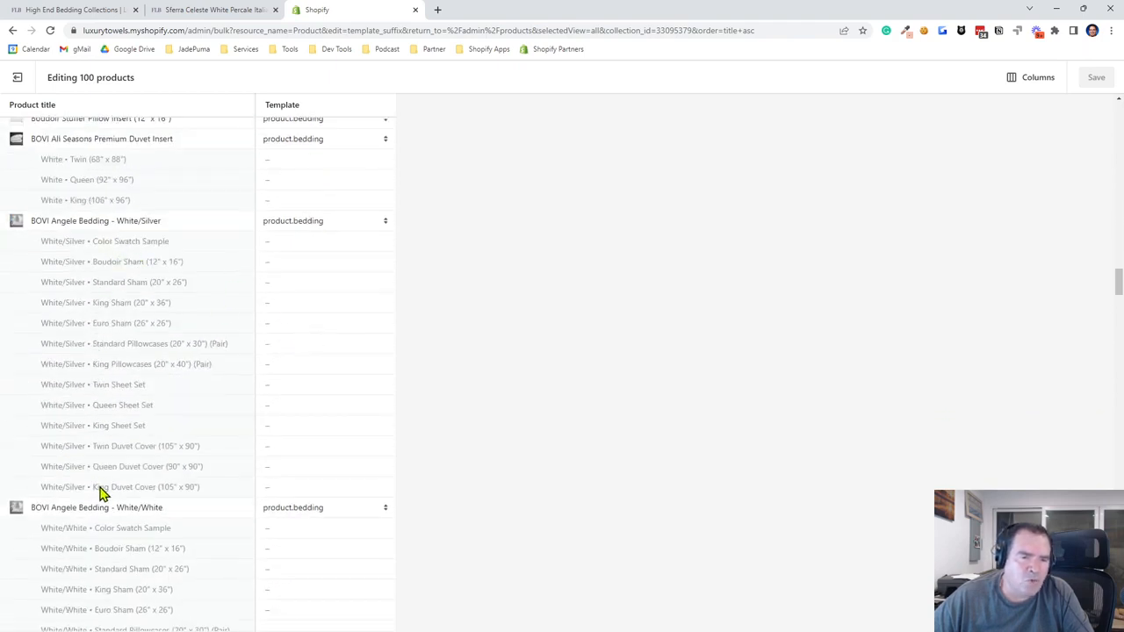
scroll(175, 422, "down", 2)
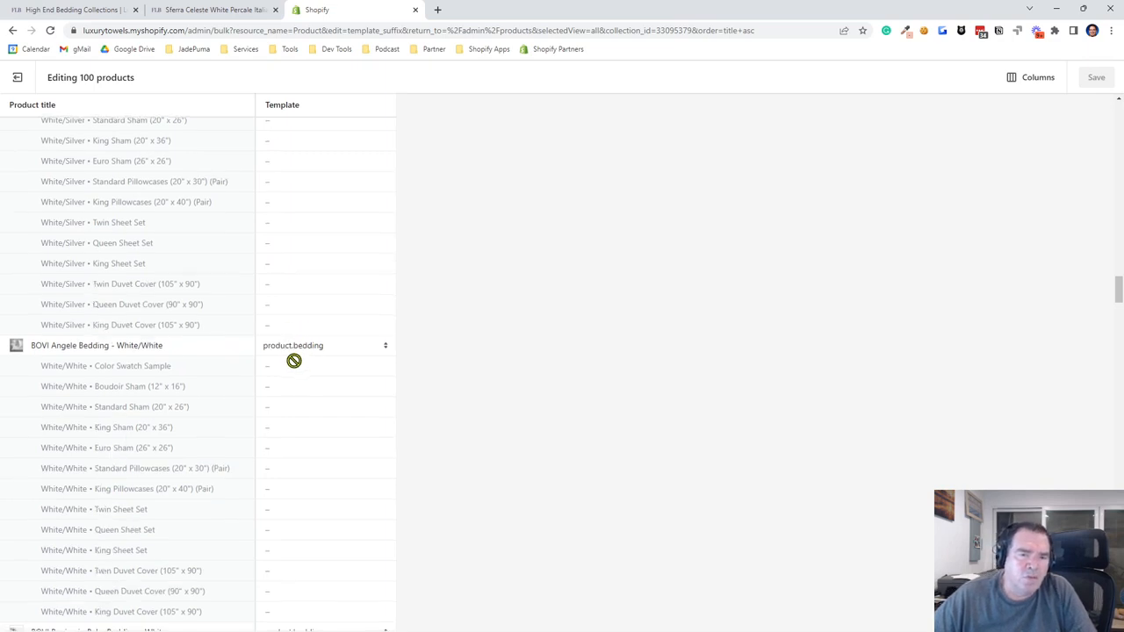
scroll(294, 360, "down", 3)
scroll(291, 342, "up", 4)
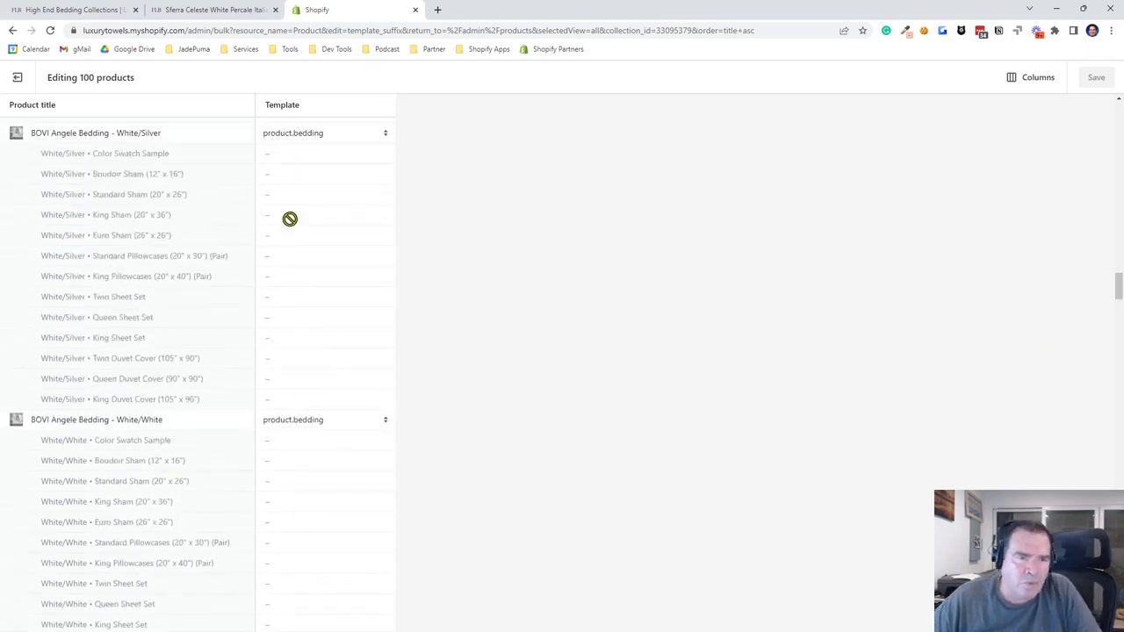
scroll(303, 224, "down", 1)
scroll(264, 395, "up", 3)
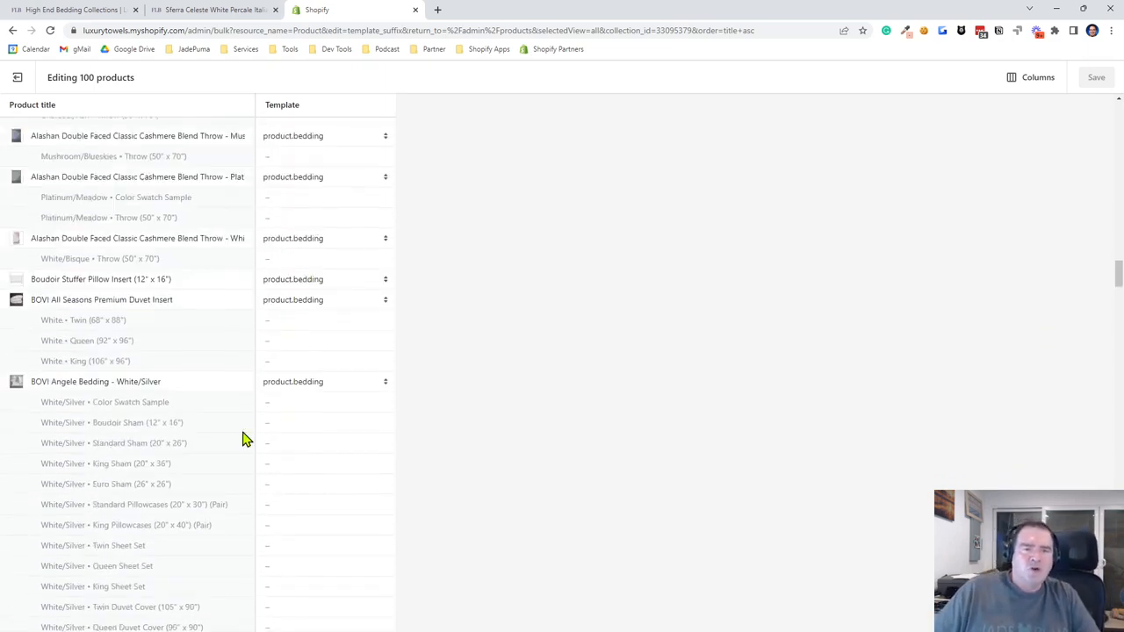
scroll(286, 368, "up", 8)
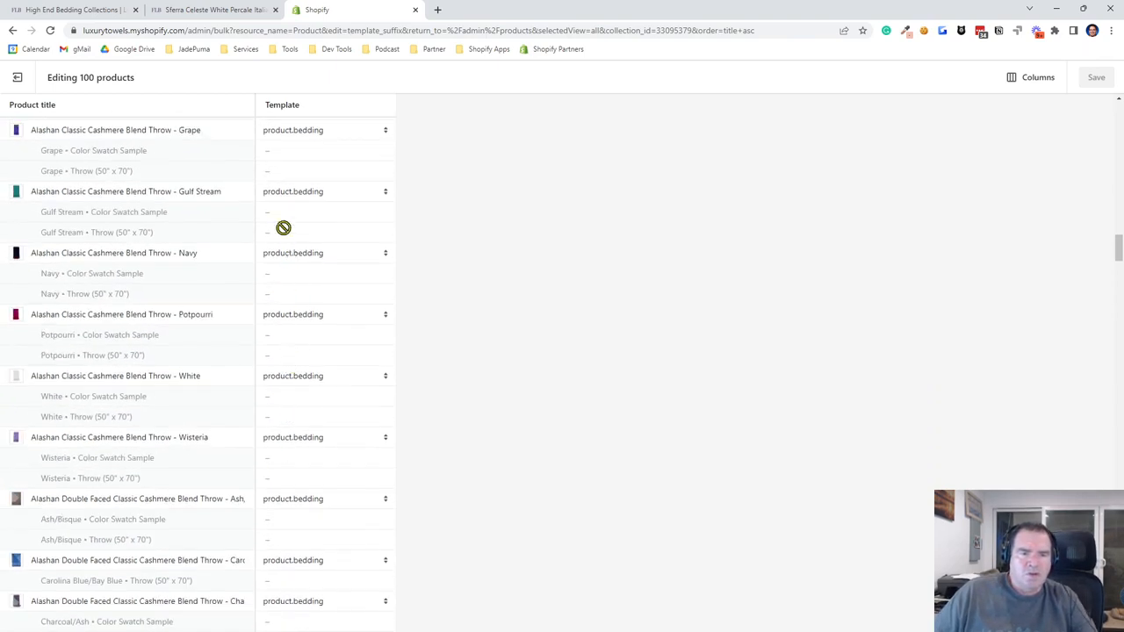
scroll(346, 273, "up", 15)
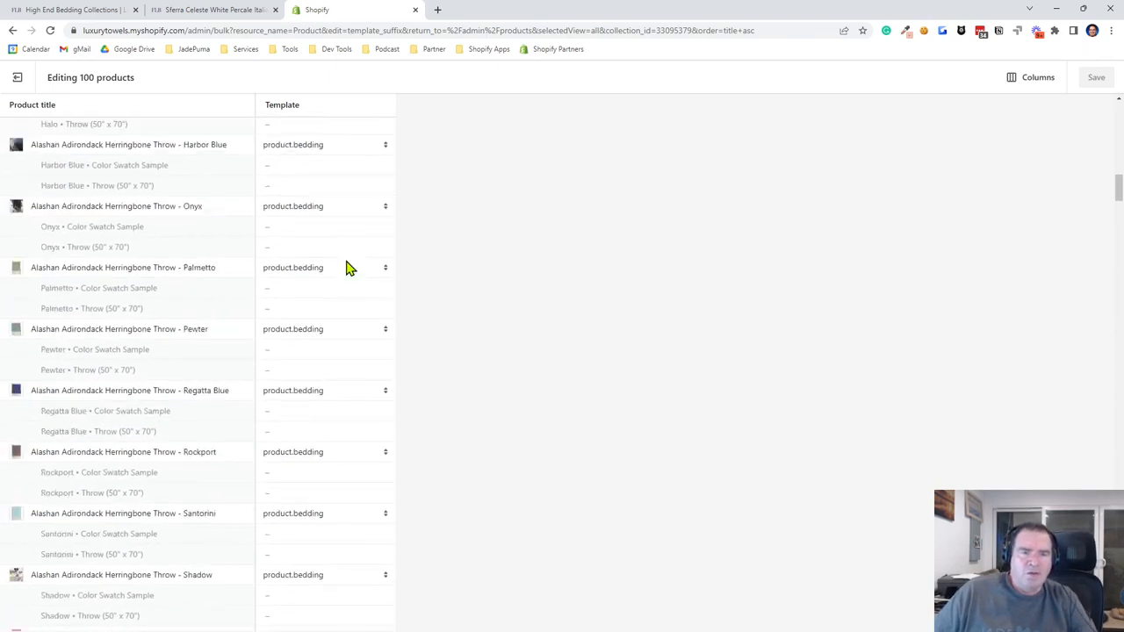
scroll(346, 268, "up", 15)
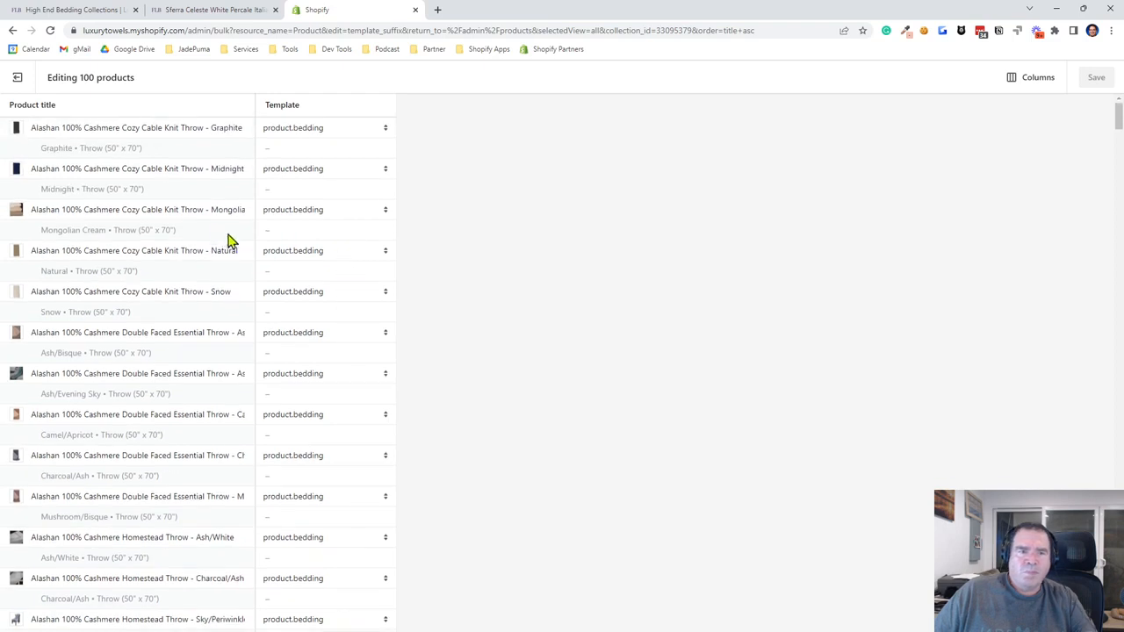
Step: Fill the product.bedding template from the first Alashan throw down the Template column and check the bedding products further down the list
left_click(317, 136)
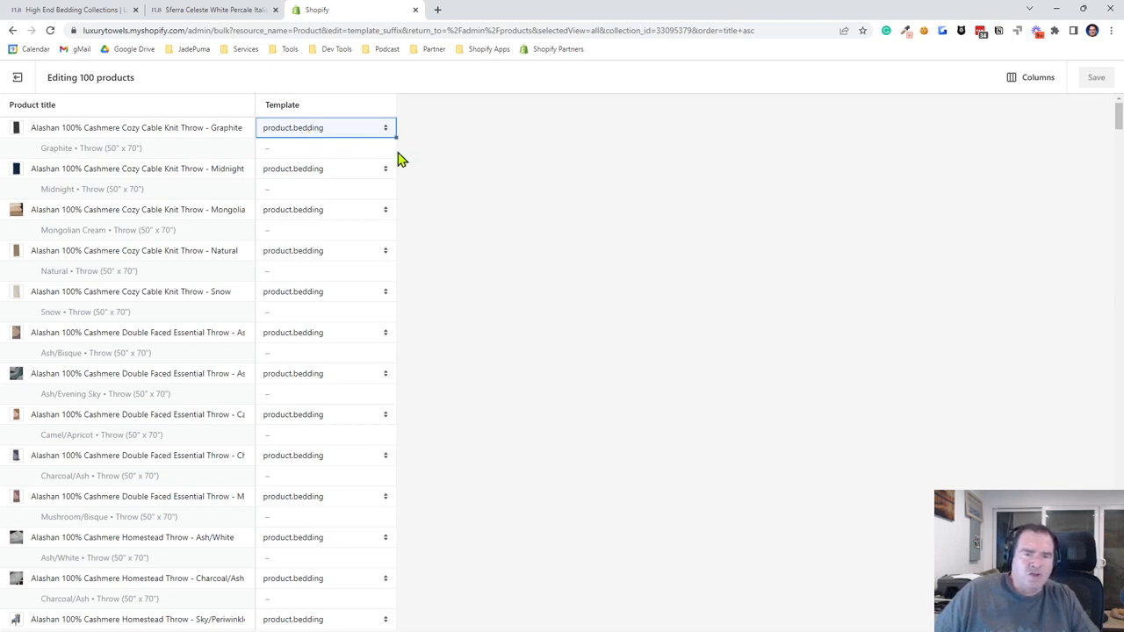
left_click_drag(400, 156, 387, 617)
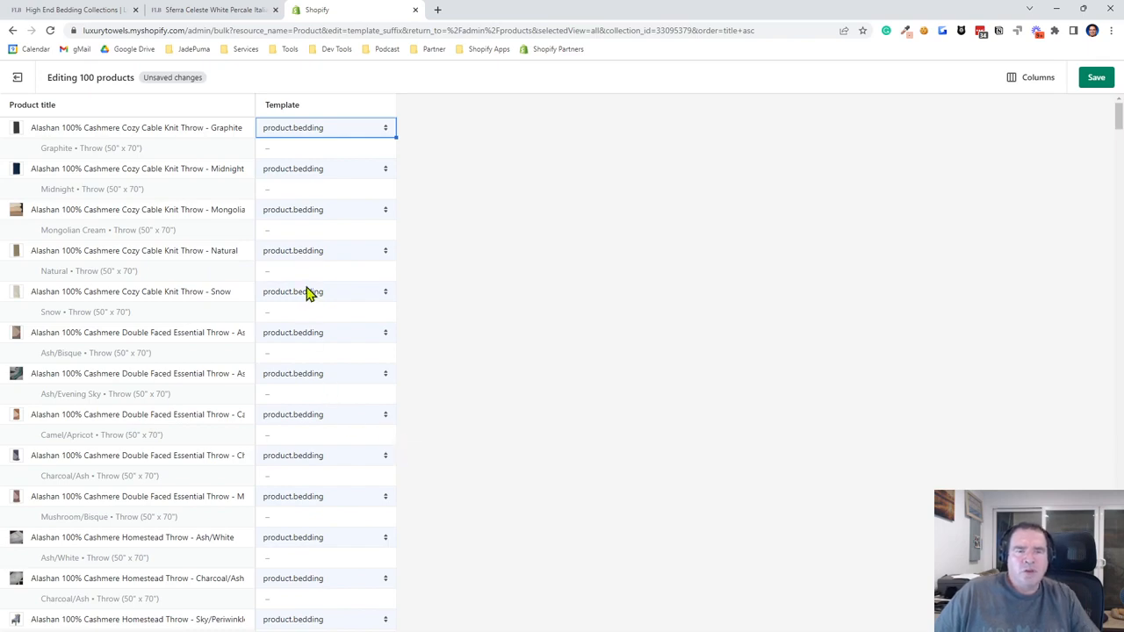
scroll(343, 346, "down", 15)
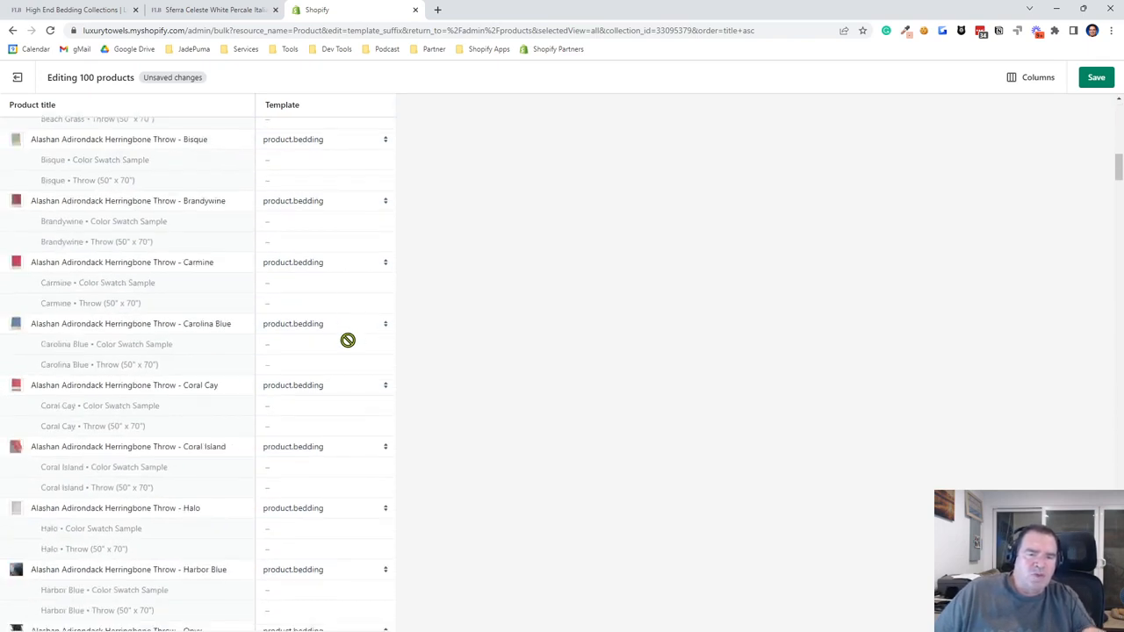
scroll(348, 340, "down", 15)
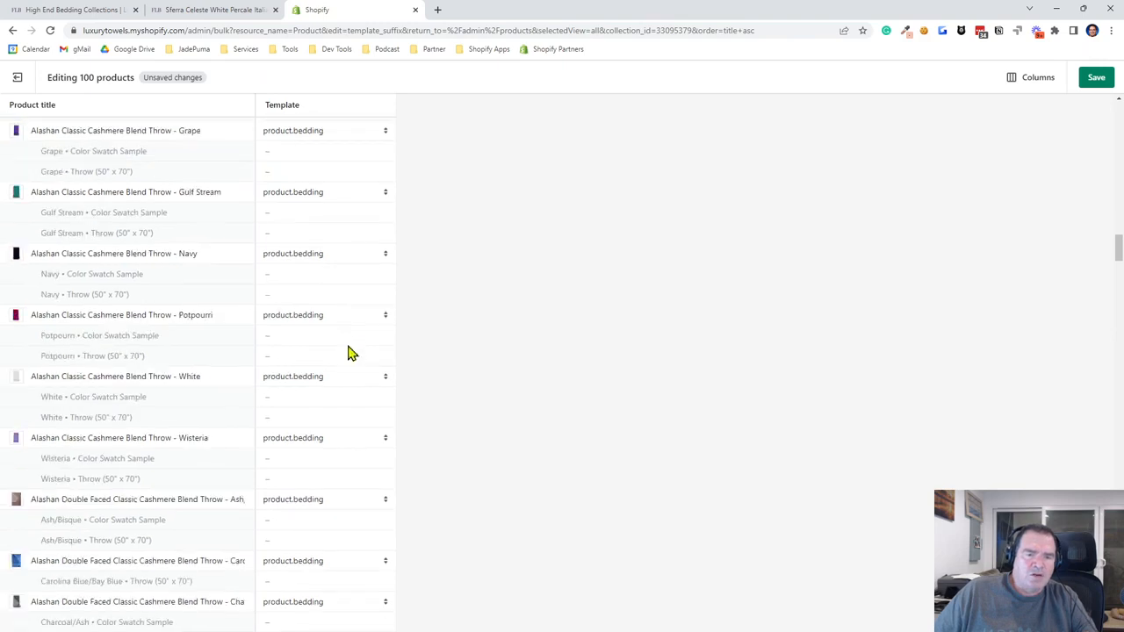
scroll(346, 344, "down", 10)
scroll(480, 409, "down", 4)
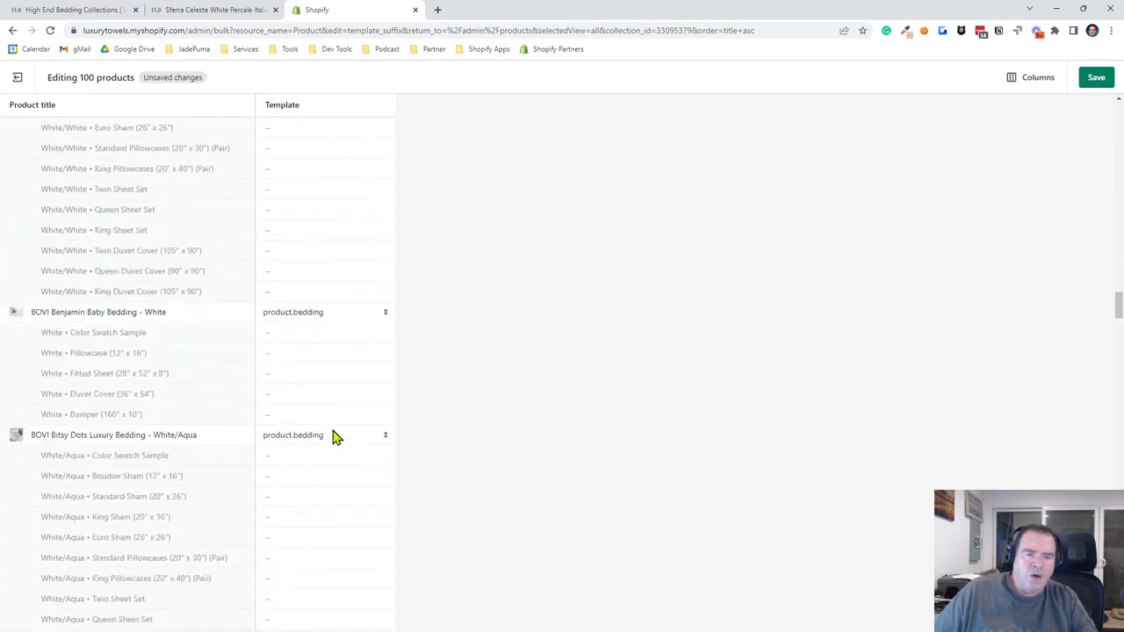
scroll(336, 357, "down", 3)
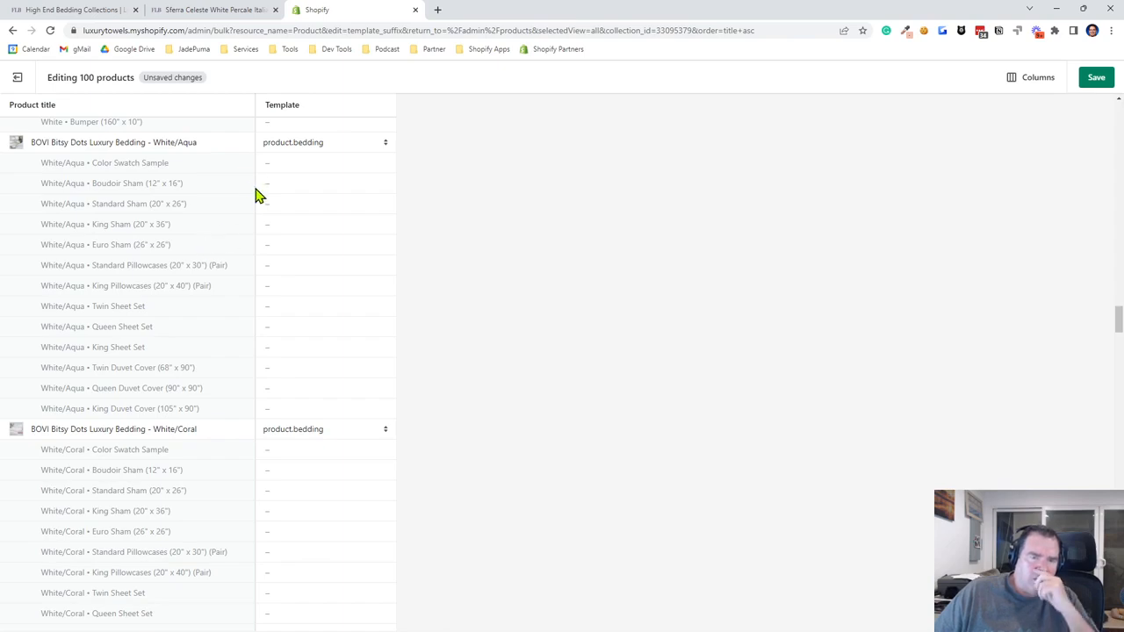
left_click_drag(1119, 323, 1119, 492)
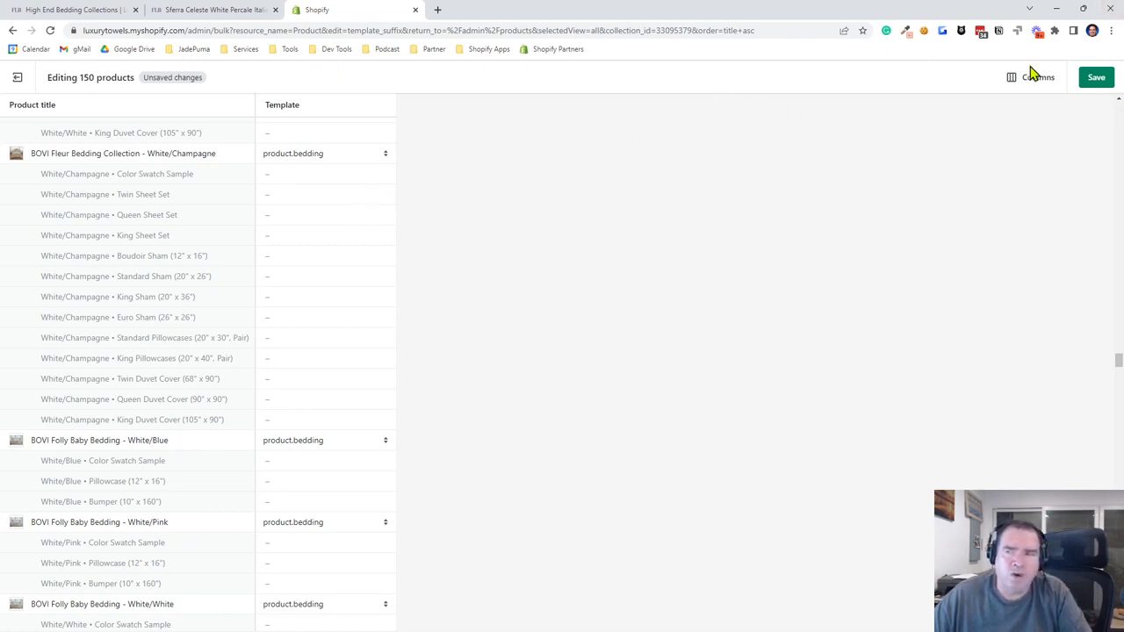
Step: Close the browser window with the bulk editor and discard its unsaved template changes
left_click(1111, 11)
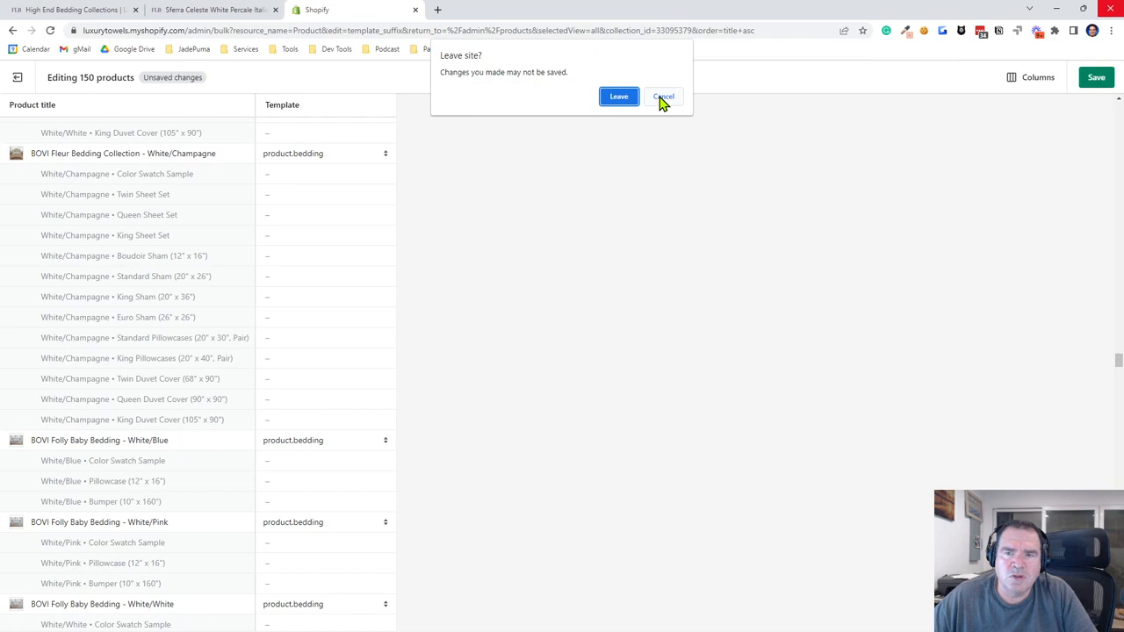
left_click(607, 101)
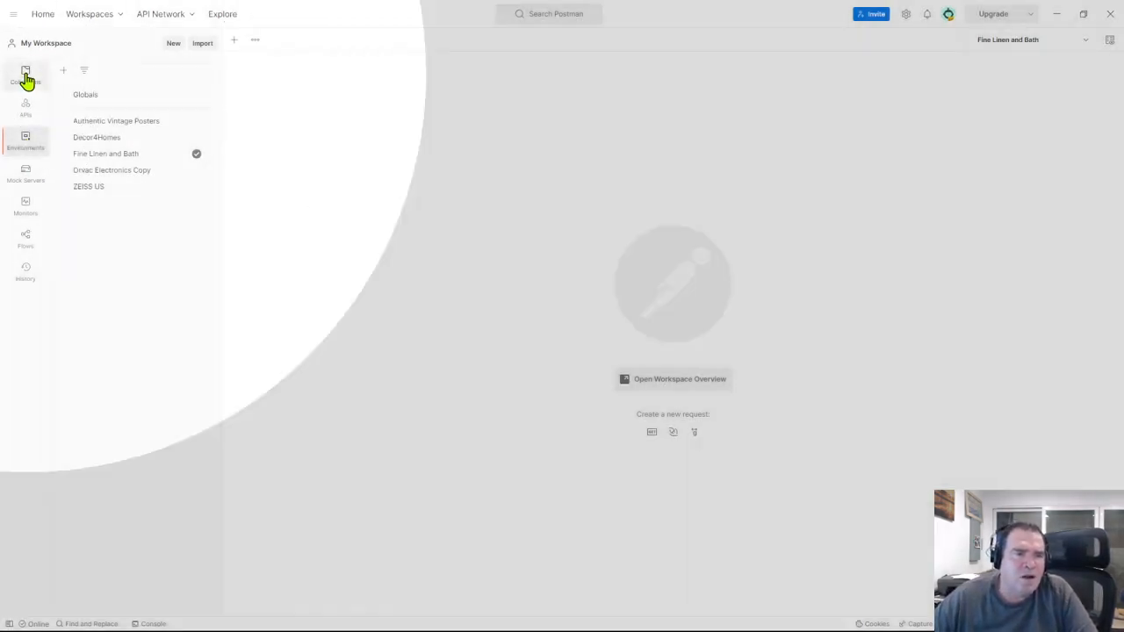
Step: In Postman, open the "Retrieves a count of products" request from the Product Template folder of the Fine Linen and Bath collection
left_click(26, 76)
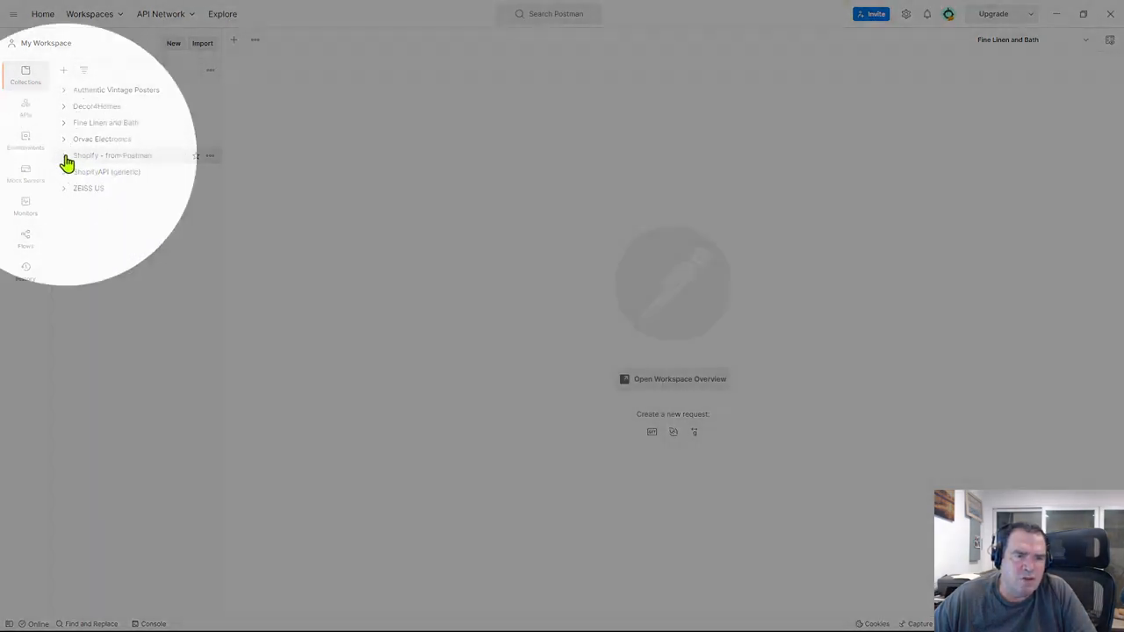
left_click(62, 157)
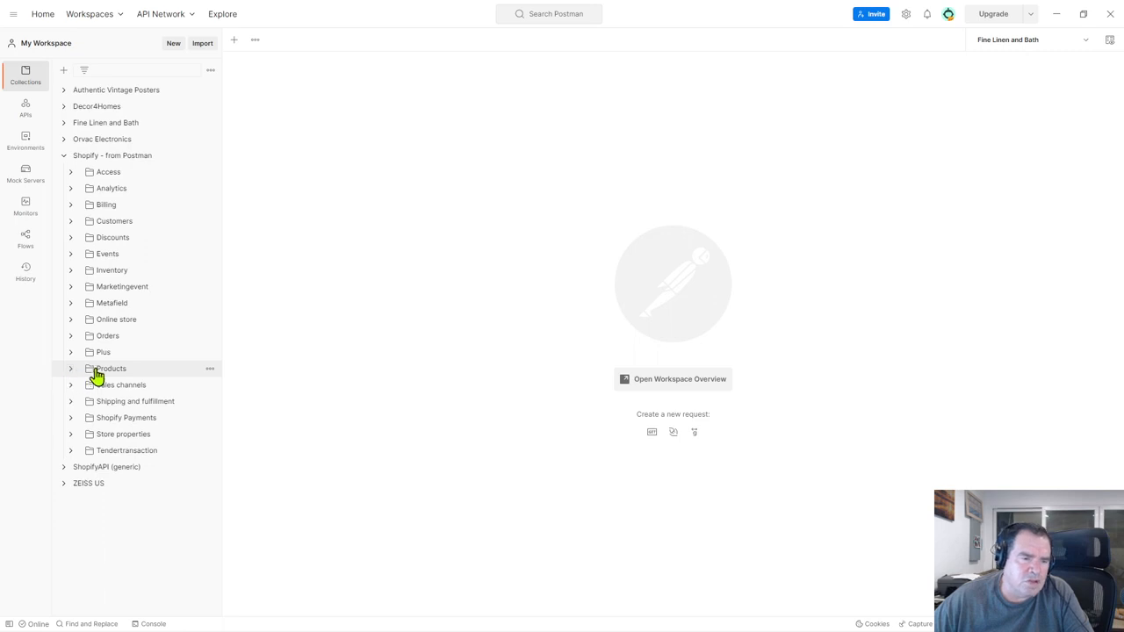
left_click(65, 157)
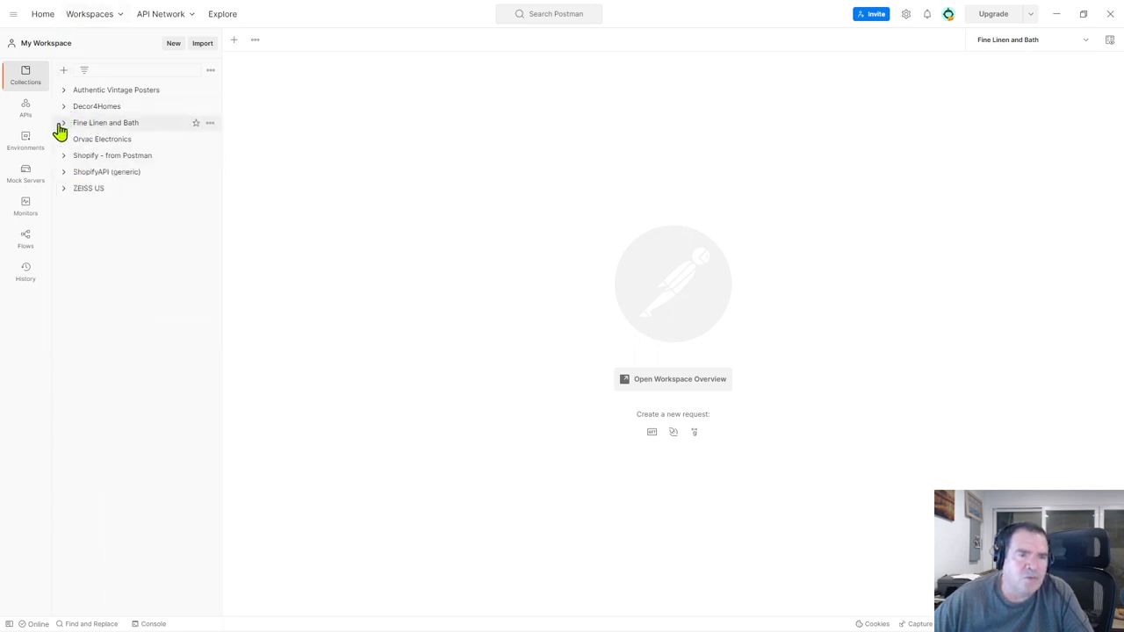
left_click(64, 124)
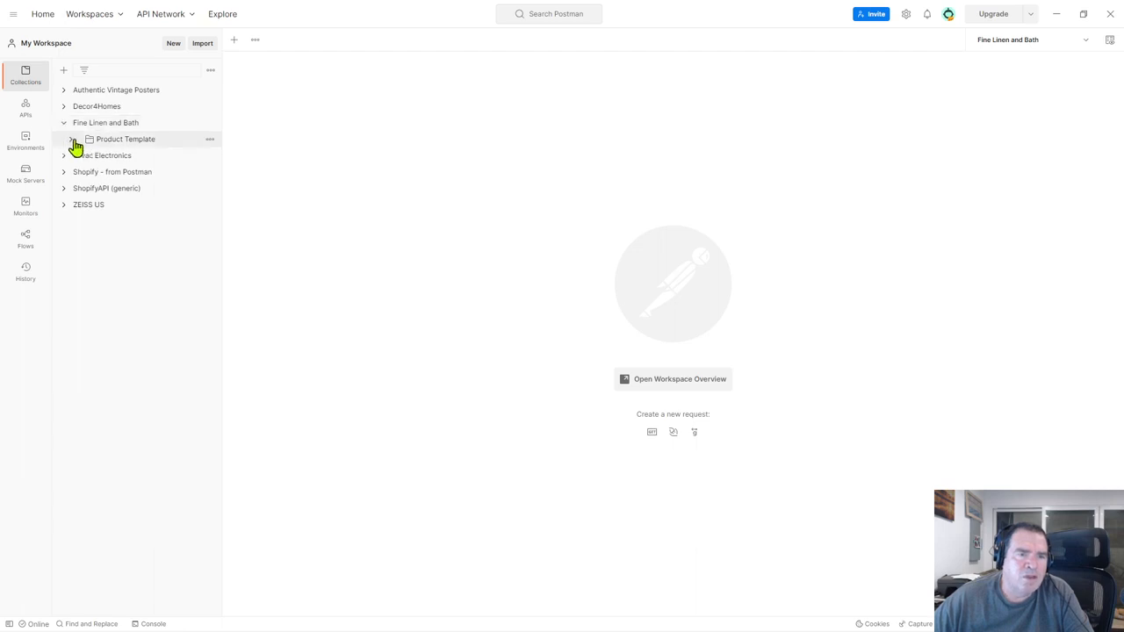
left_click(71, 140)
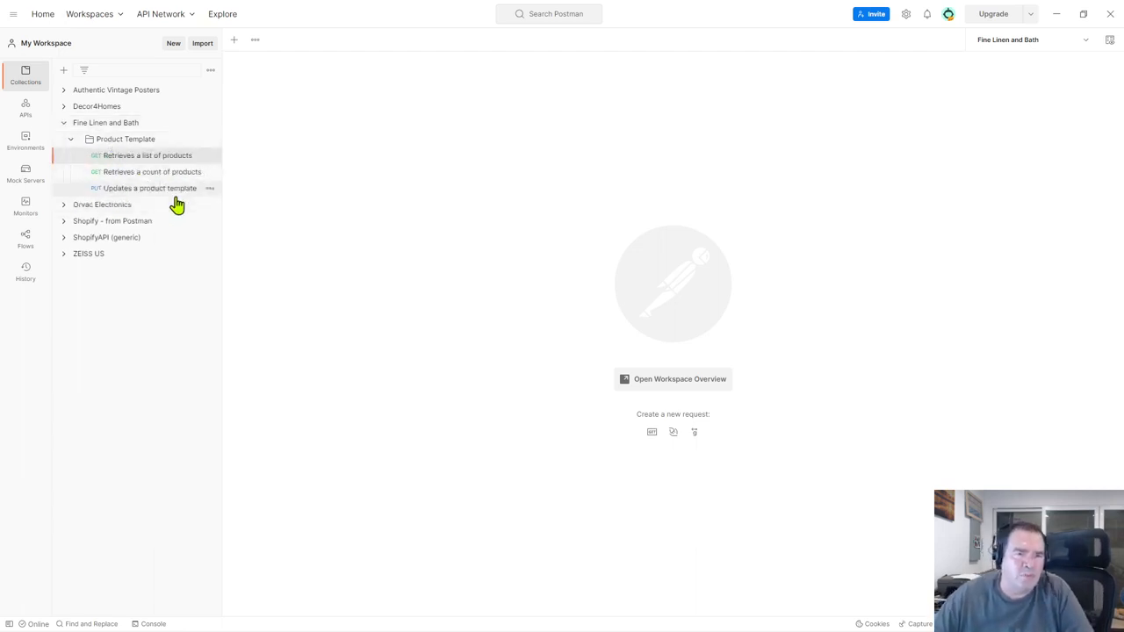
left_click(128, 176)
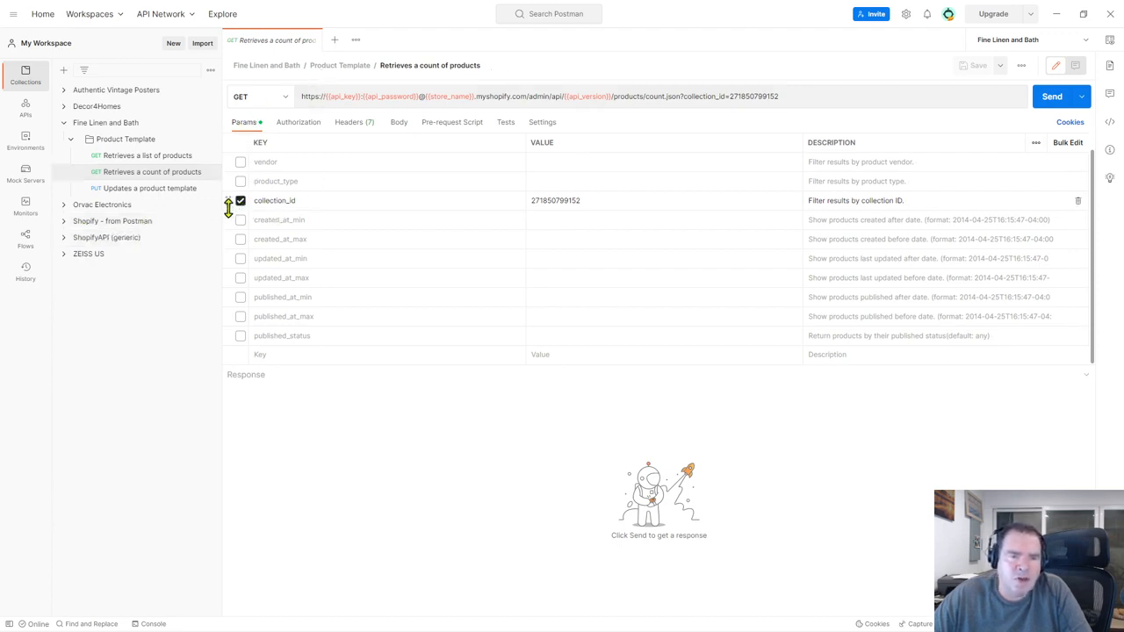
double_click(557, 200)
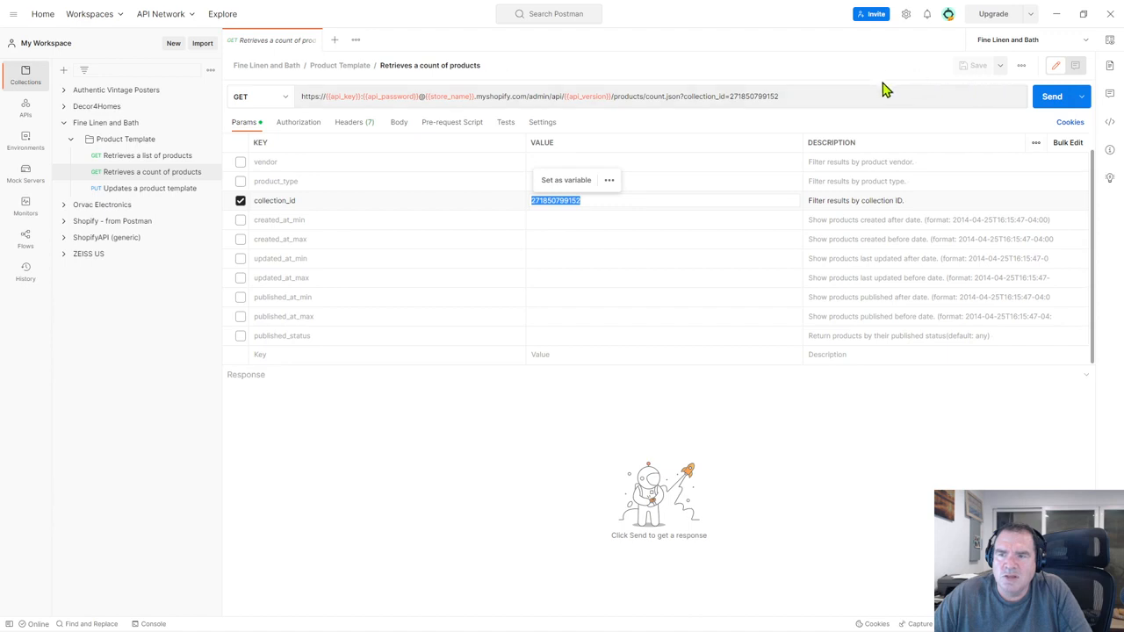
left_click(1047, 99)
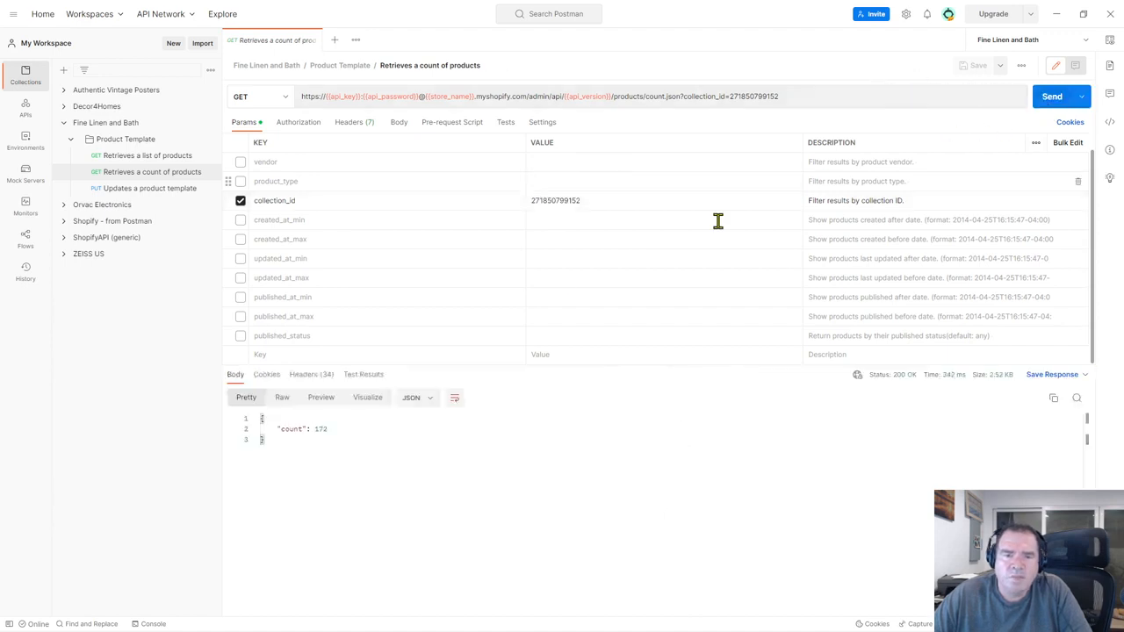
double_click(319, 429)
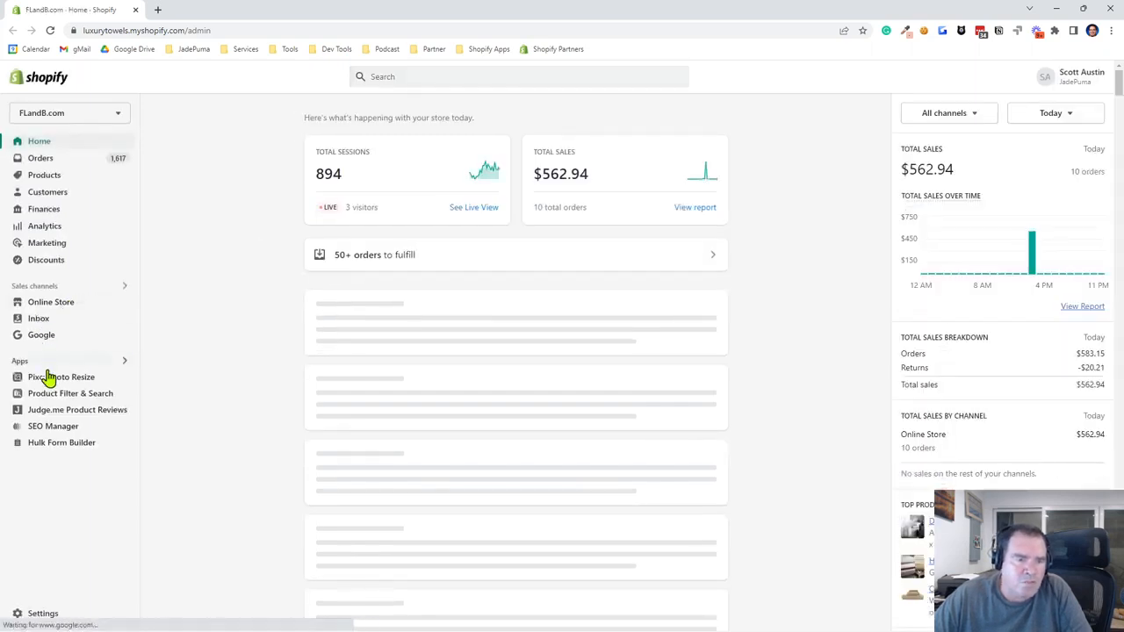
Step: In the Shopify admin, search the store's collections for "bedding" and open the Bedding collection
left_click(46, 180)
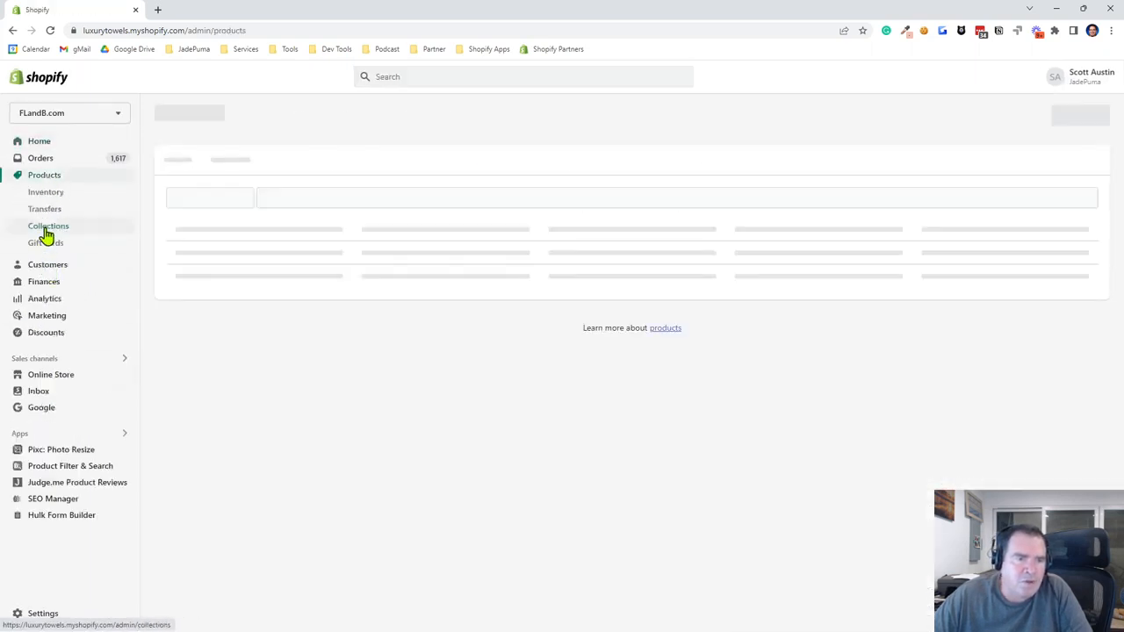
left_click(45, 227)
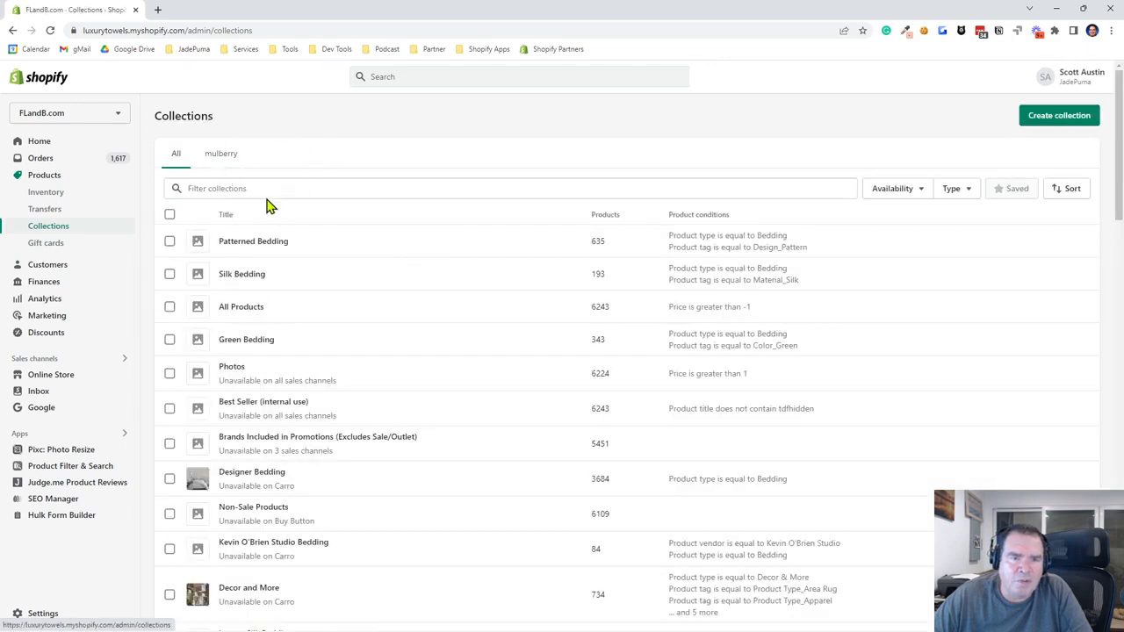
left_click(267, 190)
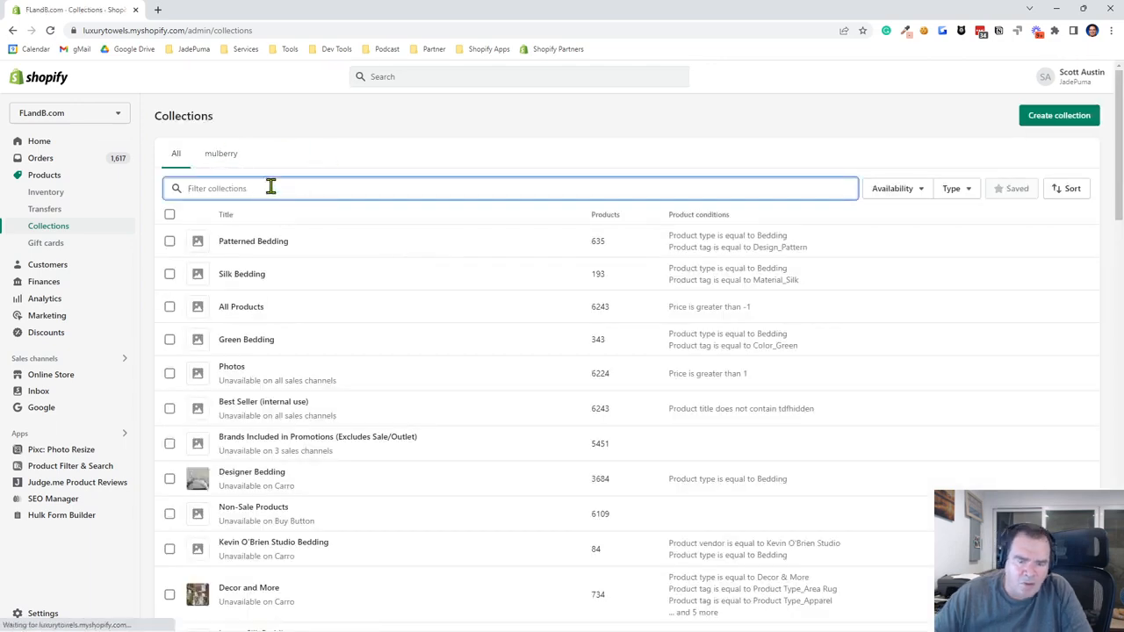
type("bedding")
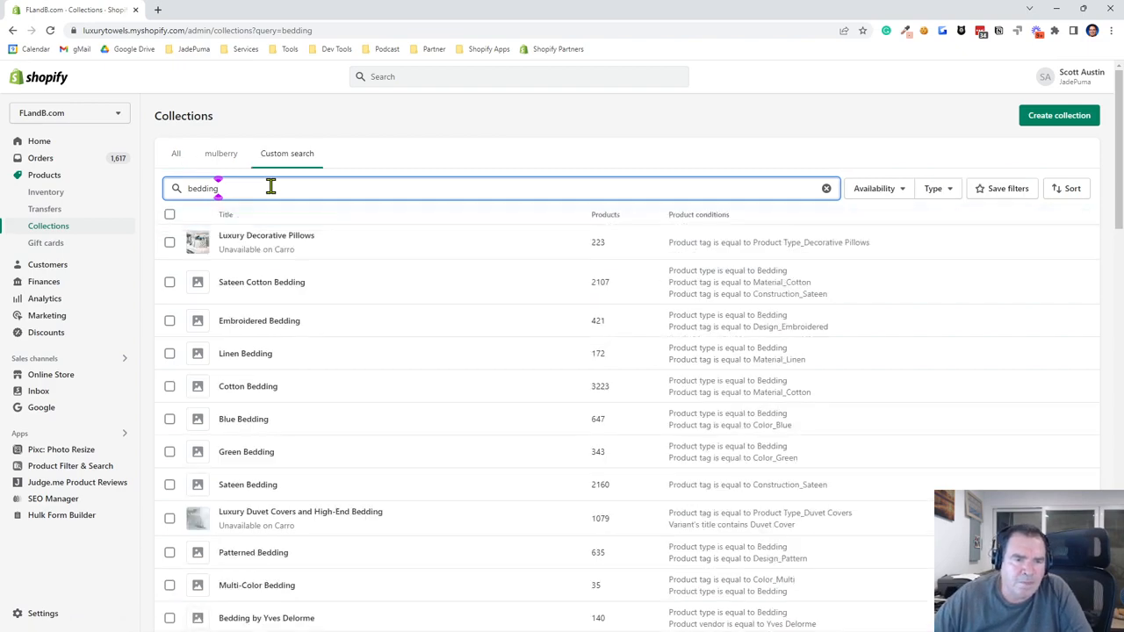
scroll(307, 398, "down", 1)
scroll(305, 397, "down", 4)
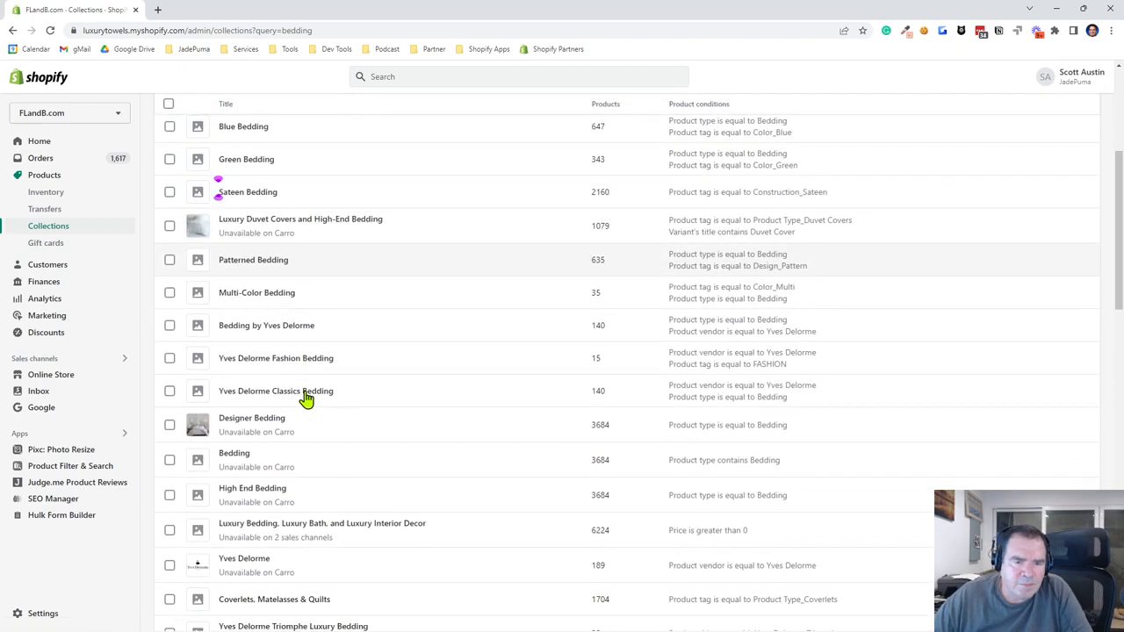
left_click(237, 467)
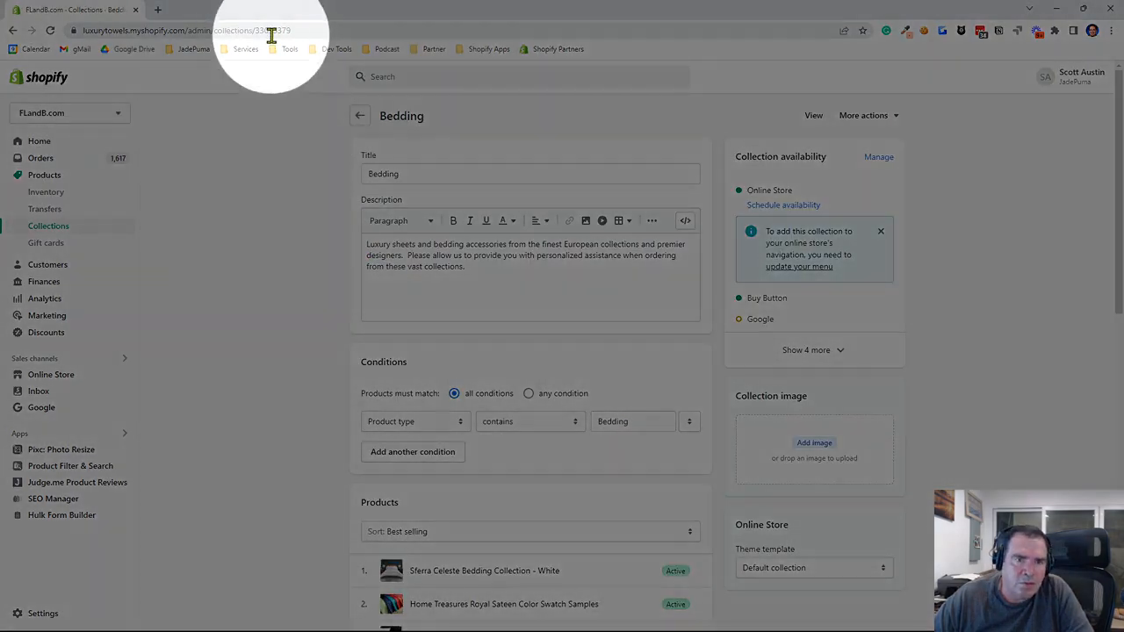
Step: Copy the Bedding collection's ID, 33095379, from the page address and return to Postman
double_click(273, 30)
right_click(298, 30)
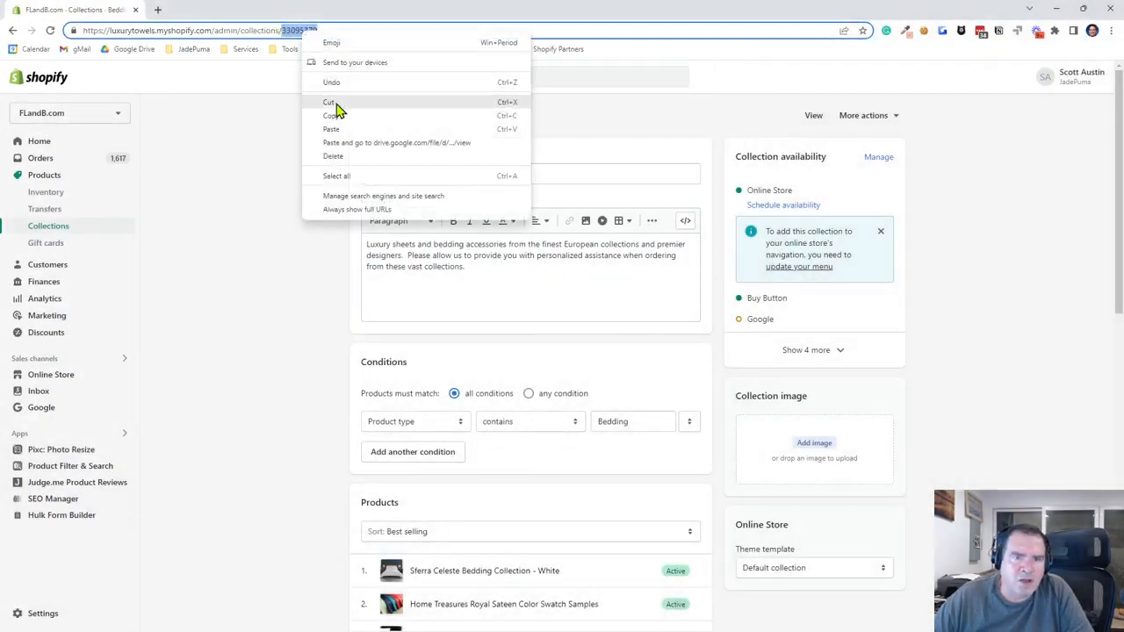
left_click(341, 118)
left_click(1056, 9)
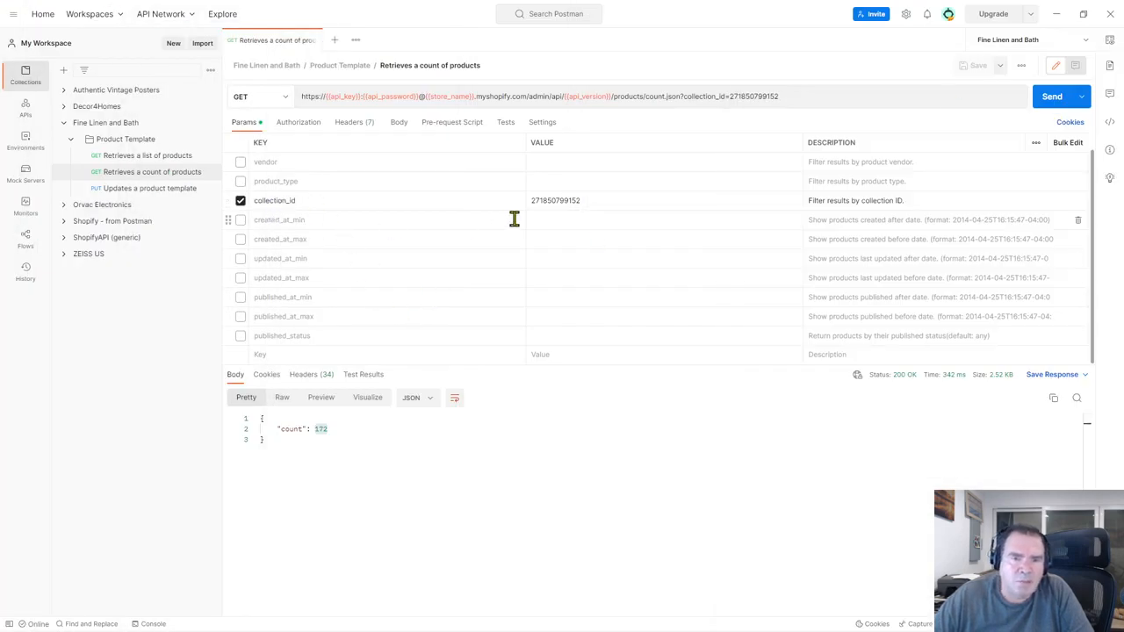
Step: Save the count request with collection_id 33095379 and send it to get the Bedding collection's product count
double_click(567, 200)
right_click(569, 202)
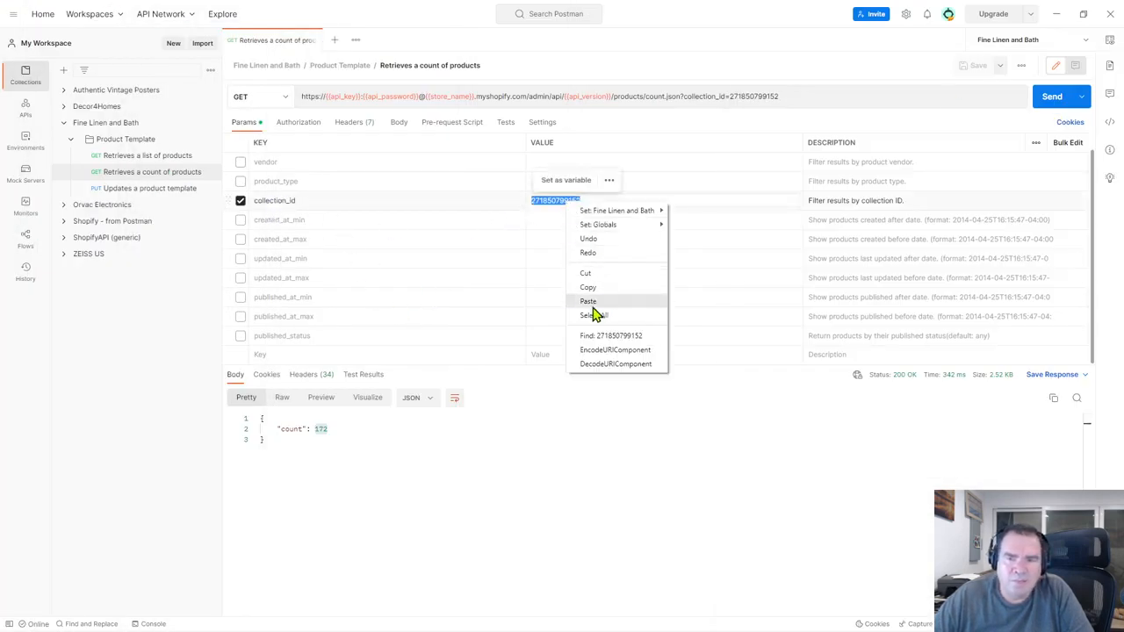
left_click(590, 304)
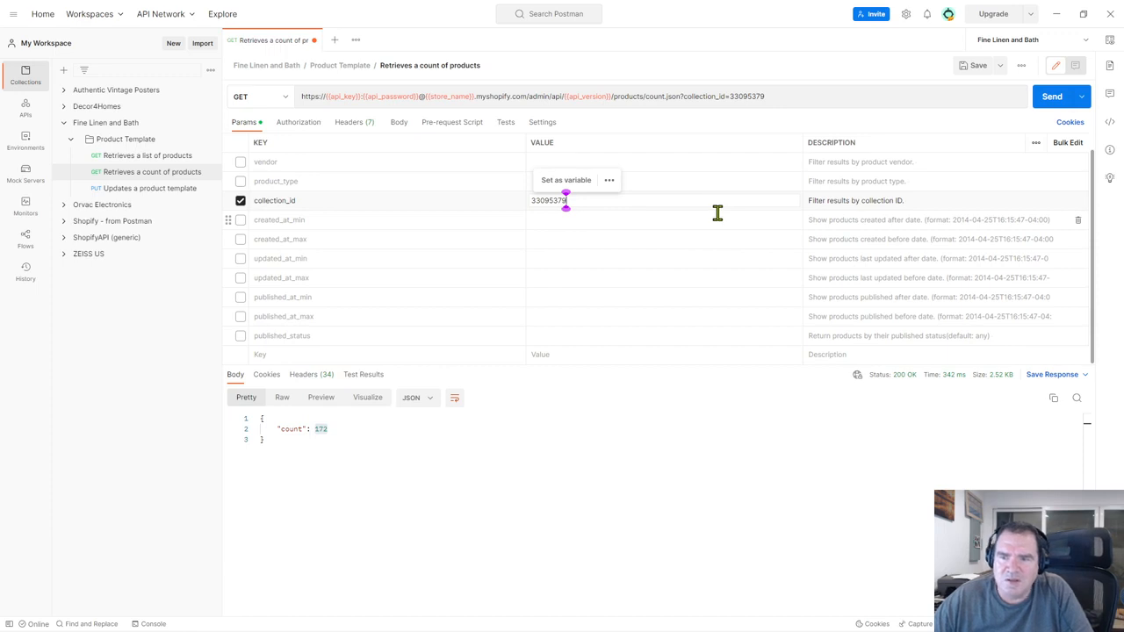
left_click(967, 69)
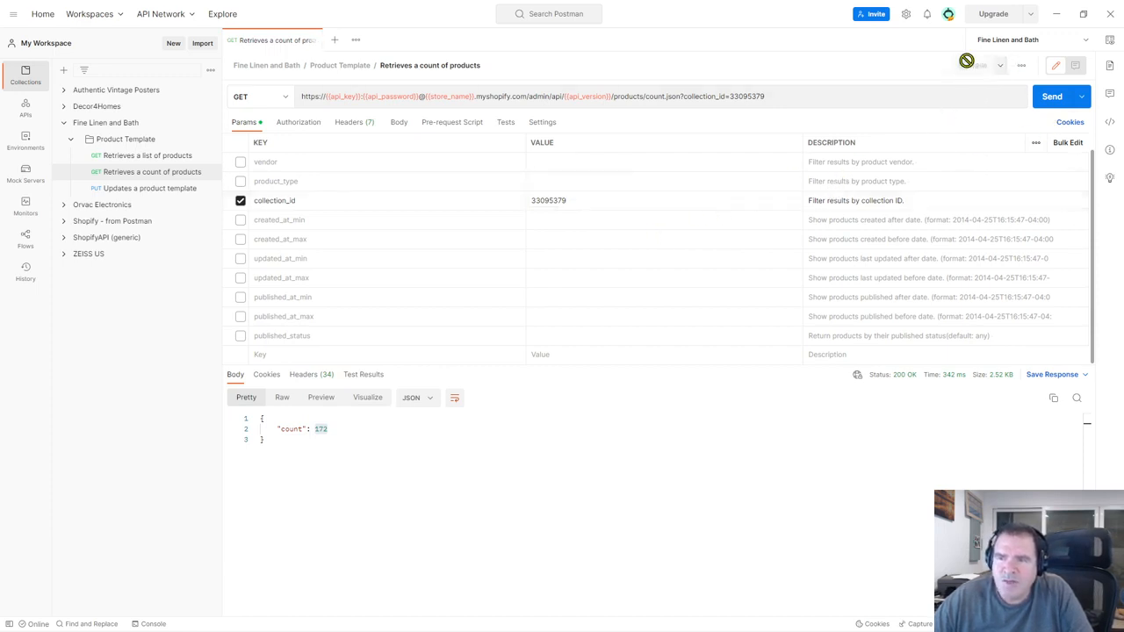
left_click(1051, 98)
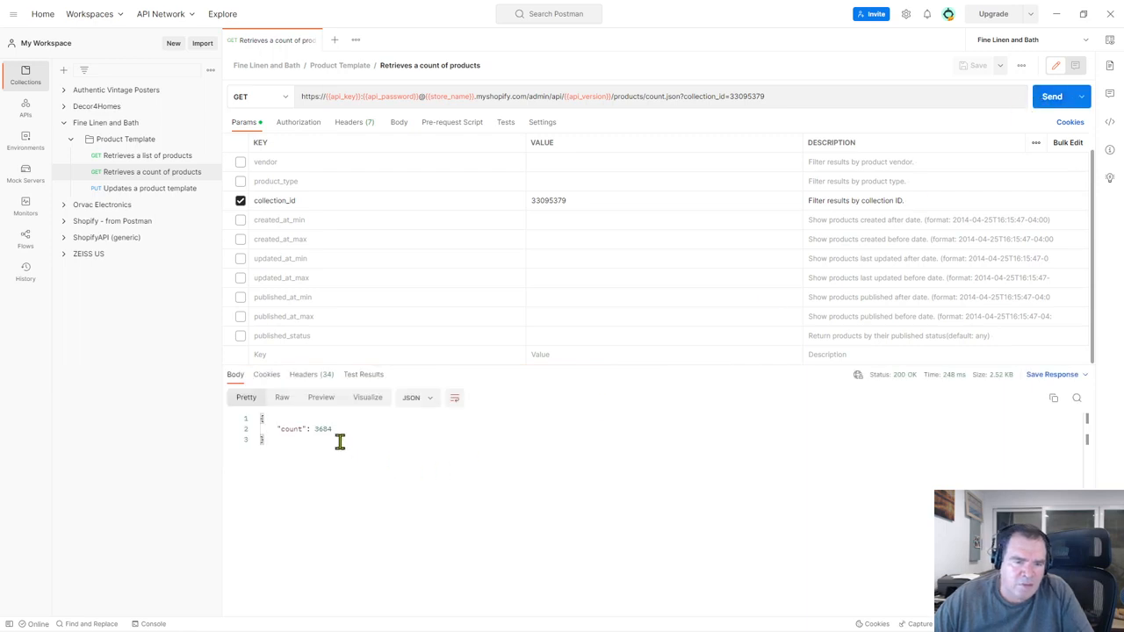
left_click_drag(335, 430, 310, 429)
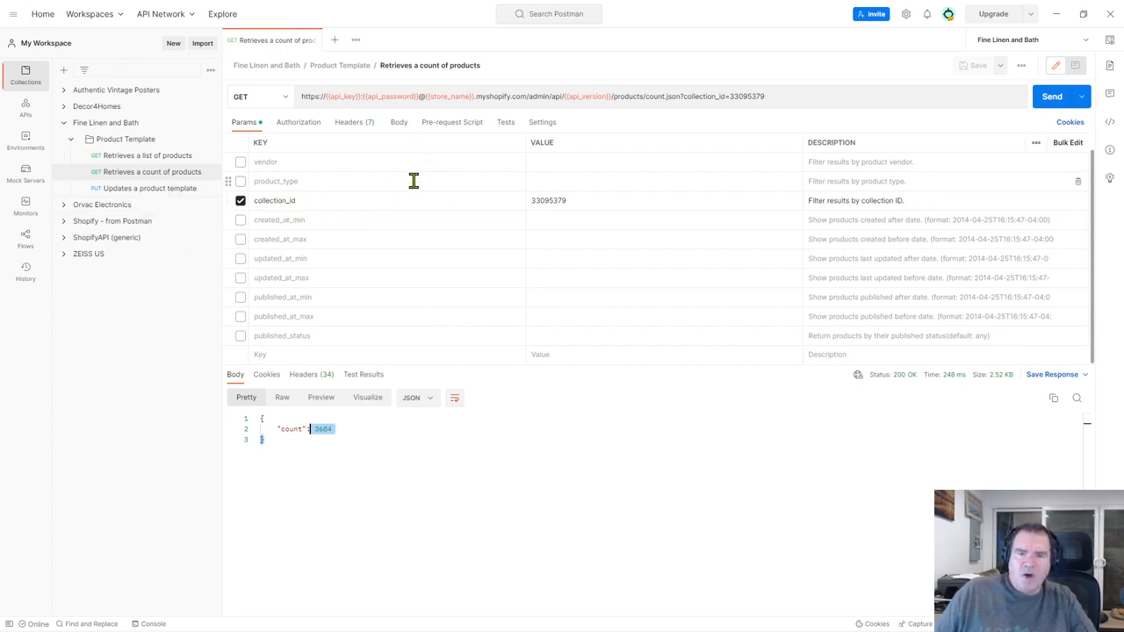
Step: Open the "Retrieves a list of products" request and review its limit, product_type, collection_id, fields and since_id query parameters
left_click(117, 160)
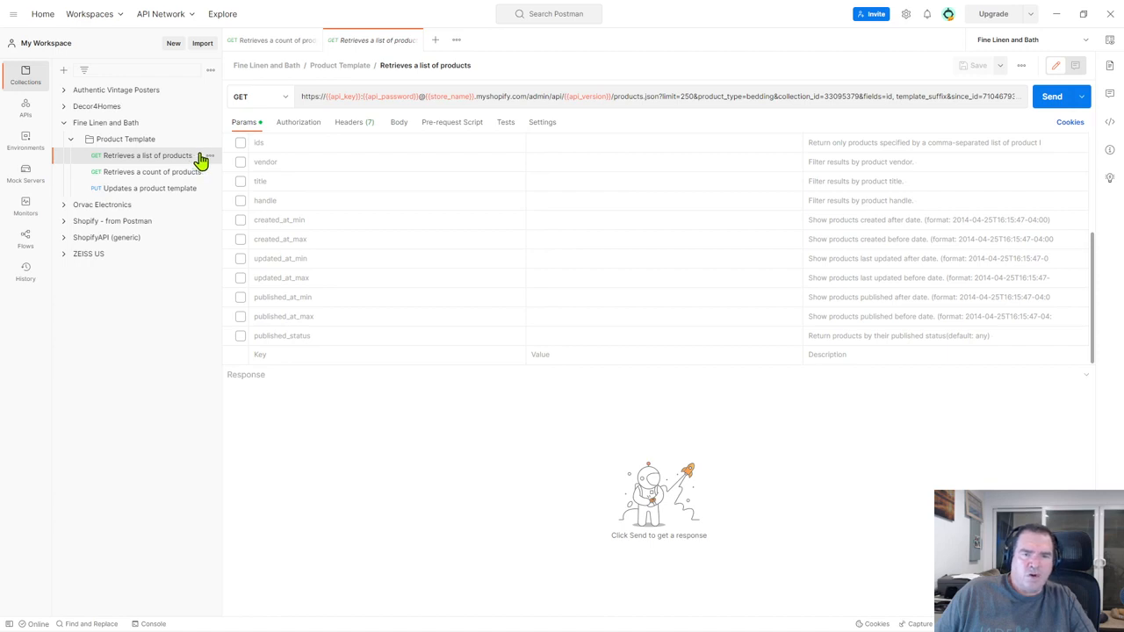
scroll(404, 266, "up", 5)
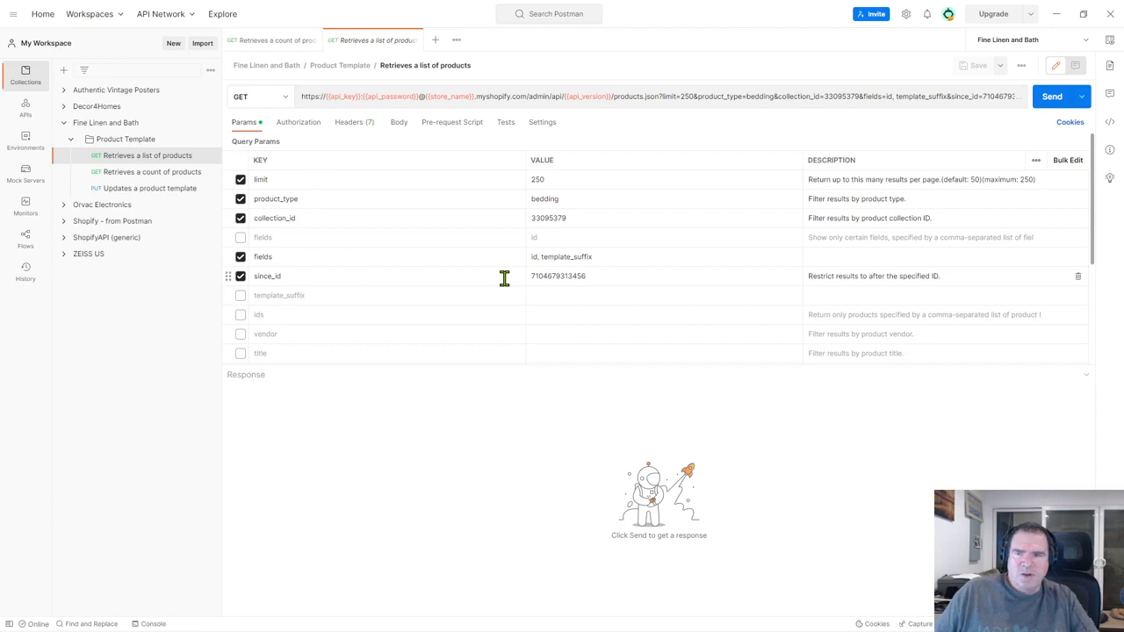
left_click(863, 182)
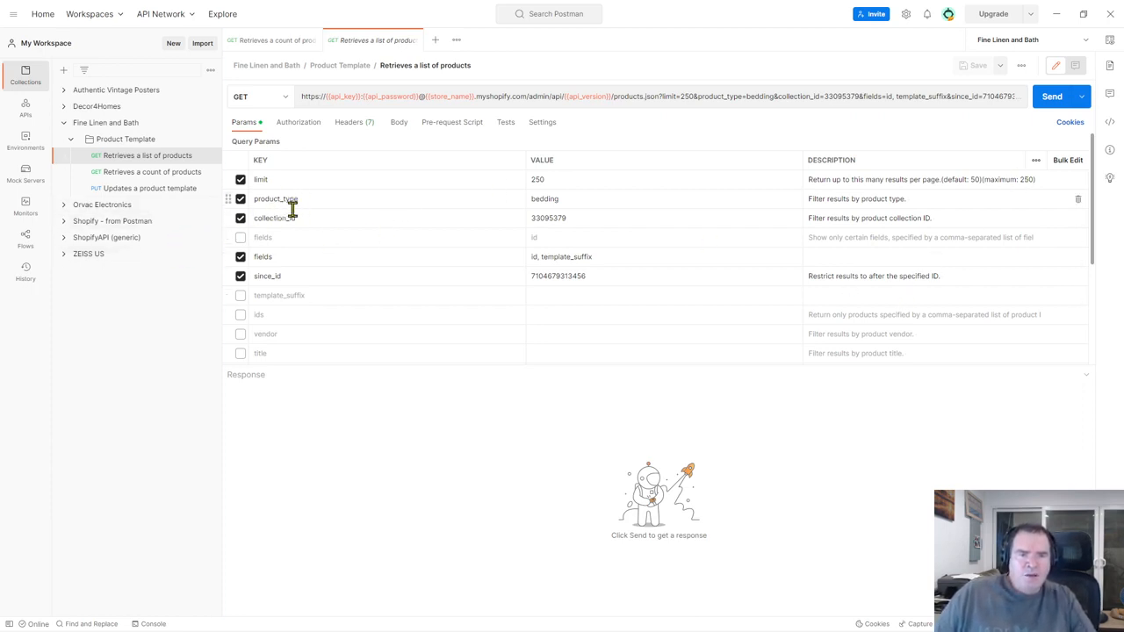
scroll(551, 223, "down", 1)
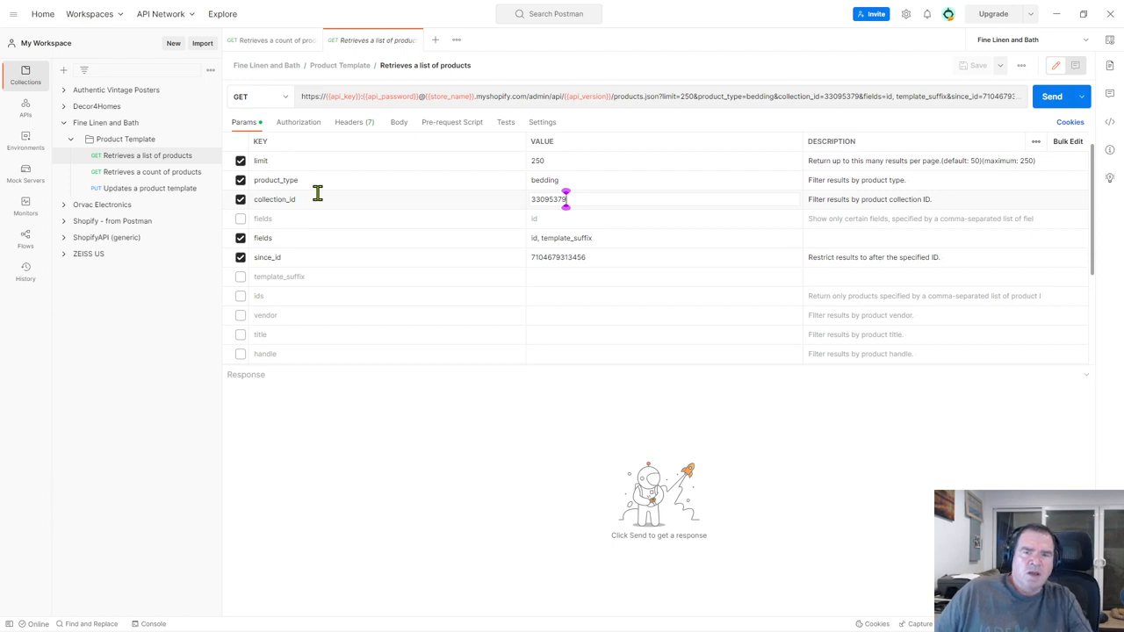
Step: Disable the product_type and since_id parameters, move product_type below since_id, and send the products list request
left_click(240, 180)
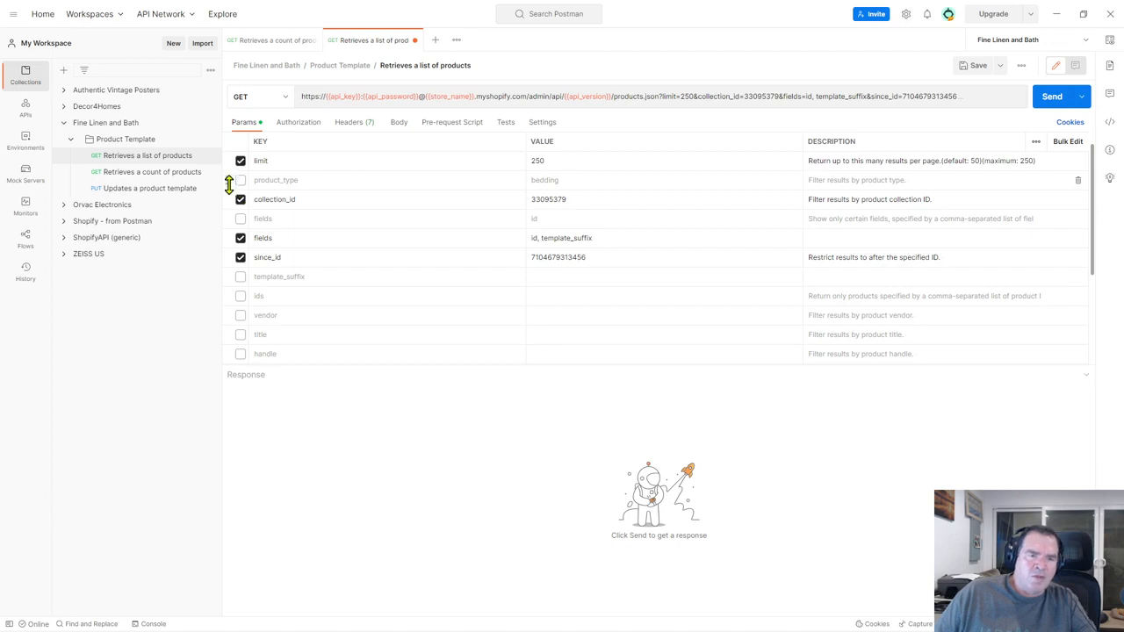
left_click_drag(229, 185, 233, 266)
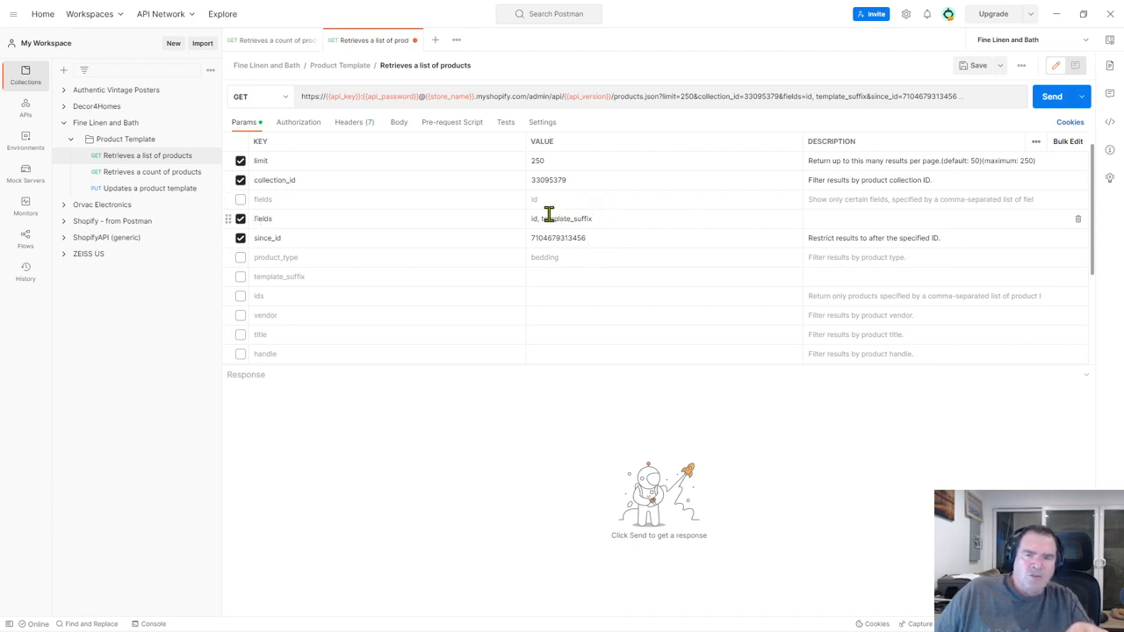
left_click(1052, 99)
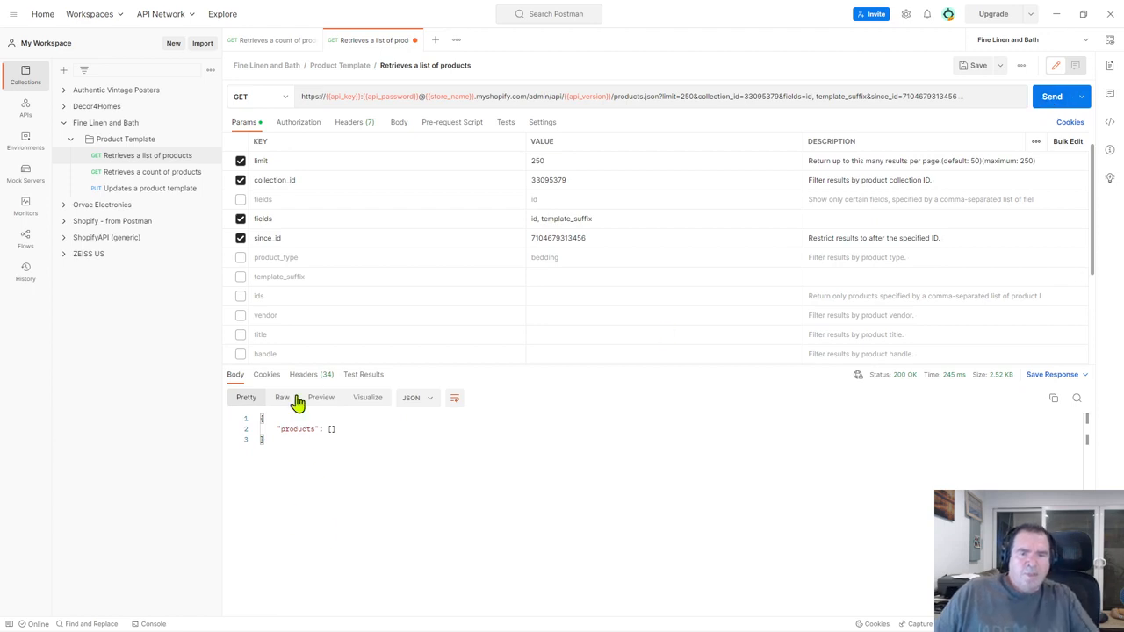
left_click(241, 239)
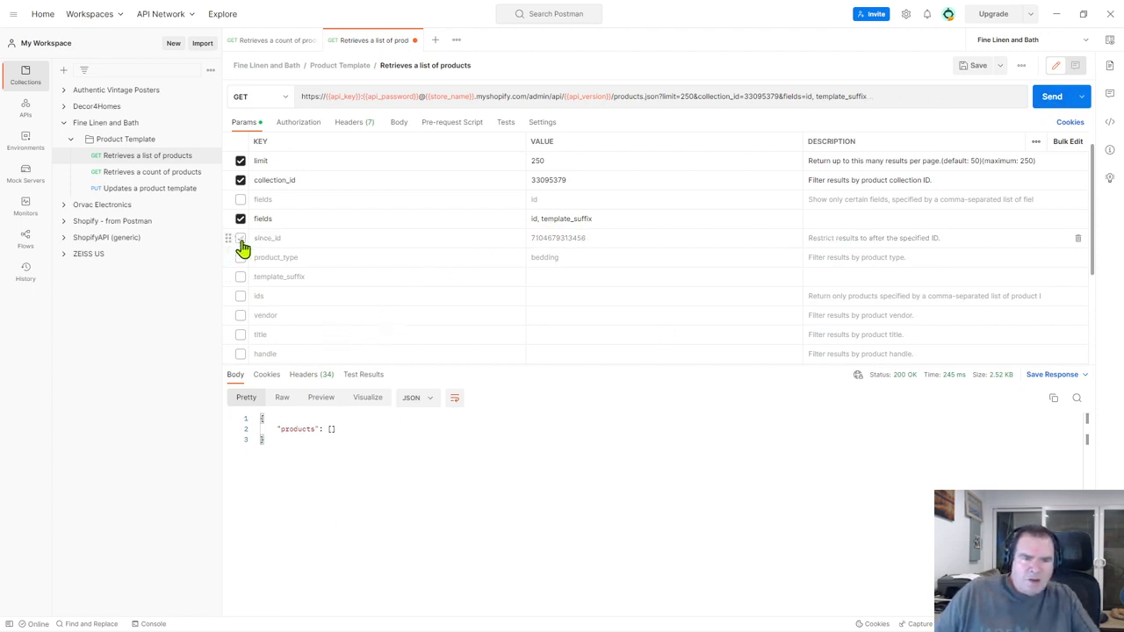
left_click(1052, 96)
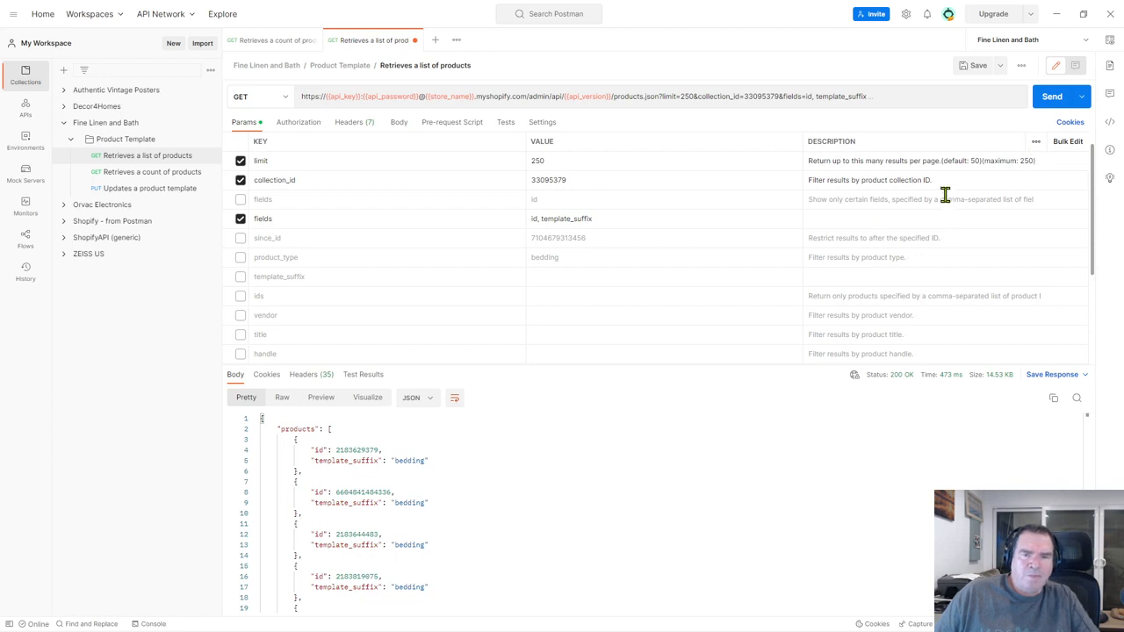
Step: Try to retrieve the collection's products with the limit parameter set to 300
left_click(538, 161)
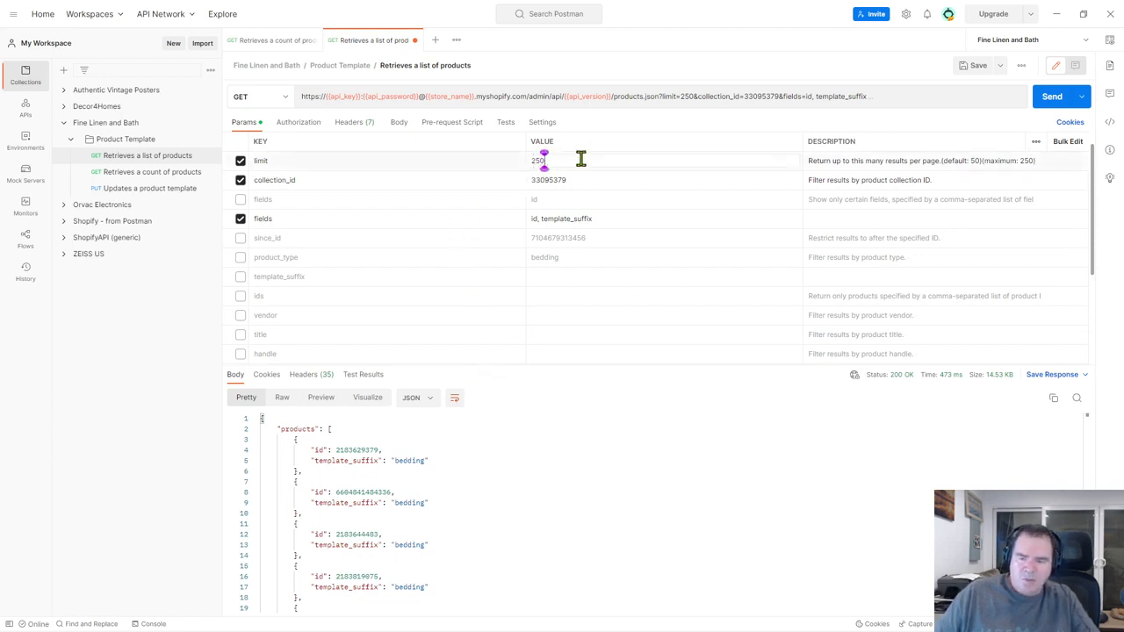
key("BackSpace")
key("BackSpace")
key("BackSpace")
type("300")
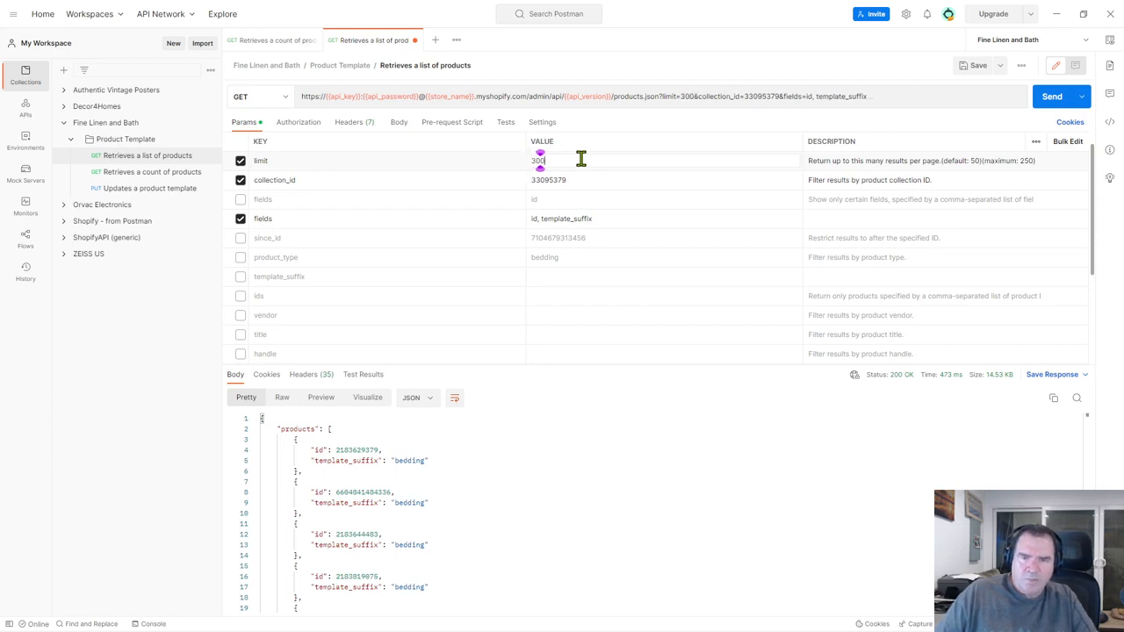
left_click(1053, 99)
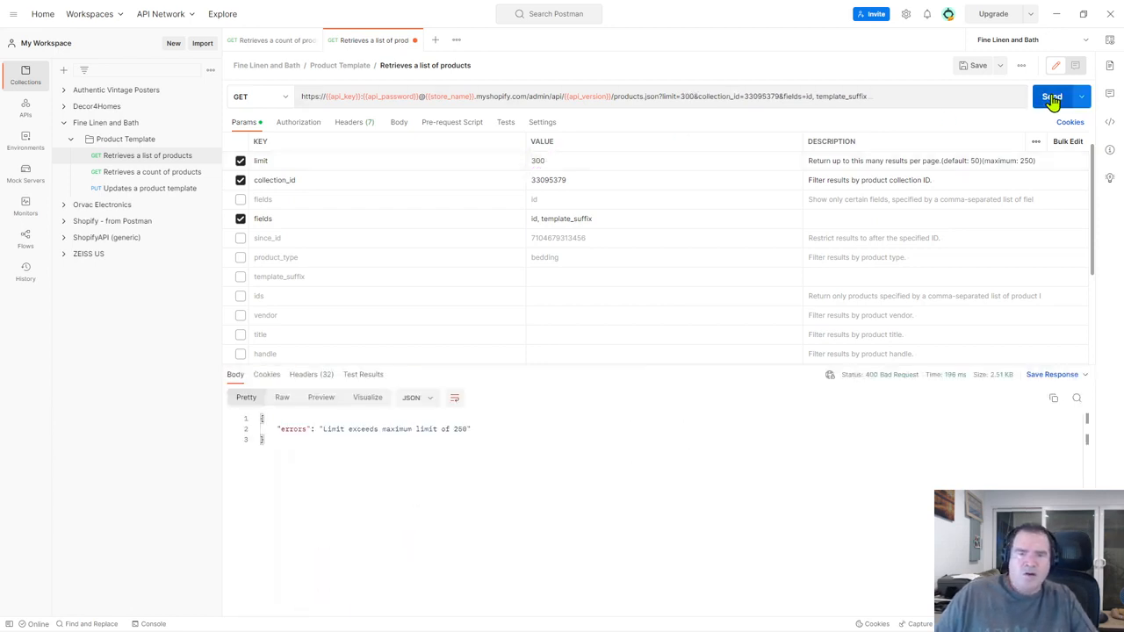
left_click_drag(348, 429, 443, 429)
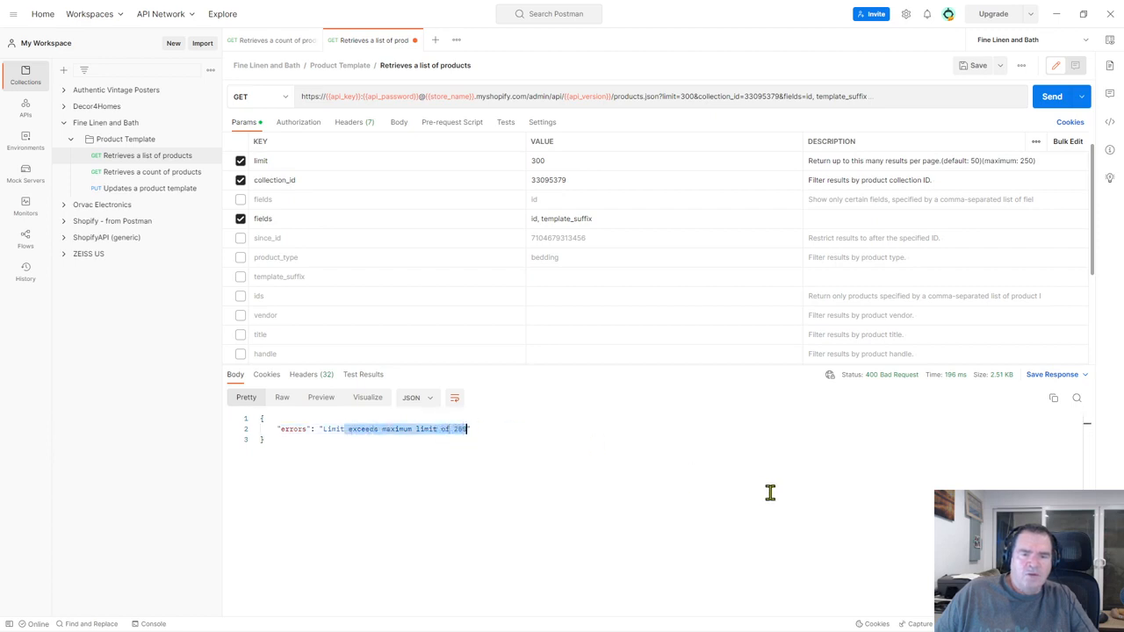
Step: Set the limit parameter to 250, send the request again, and check template_suffix in the response
left_click(543, 158)
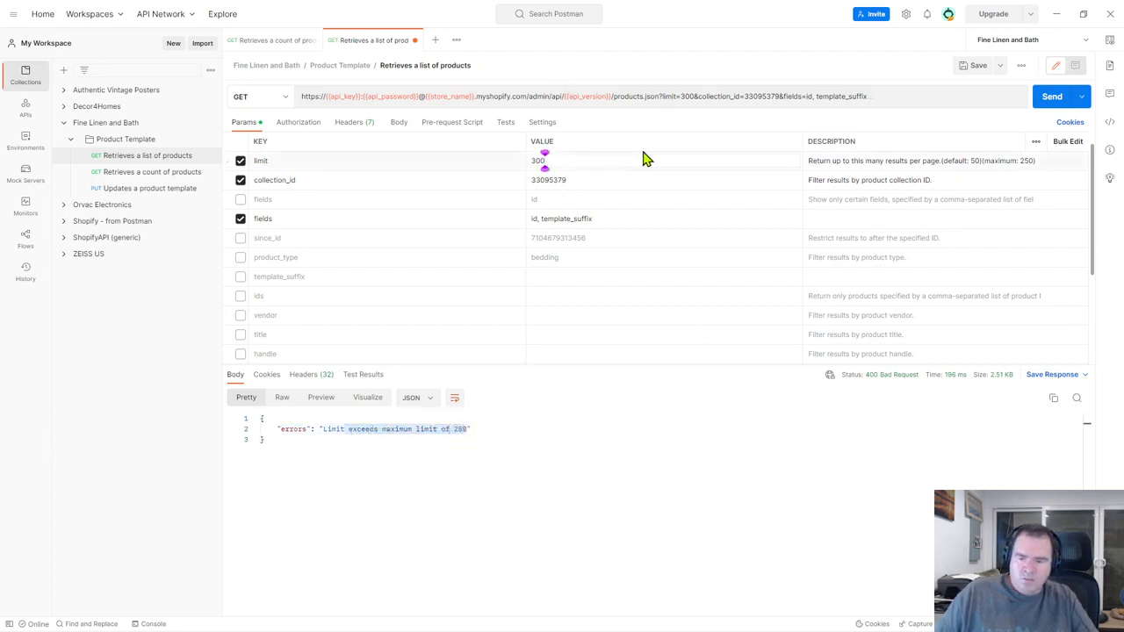
key("BackSpace")
key("BackSpace")
key("BackSpace")
type("250")
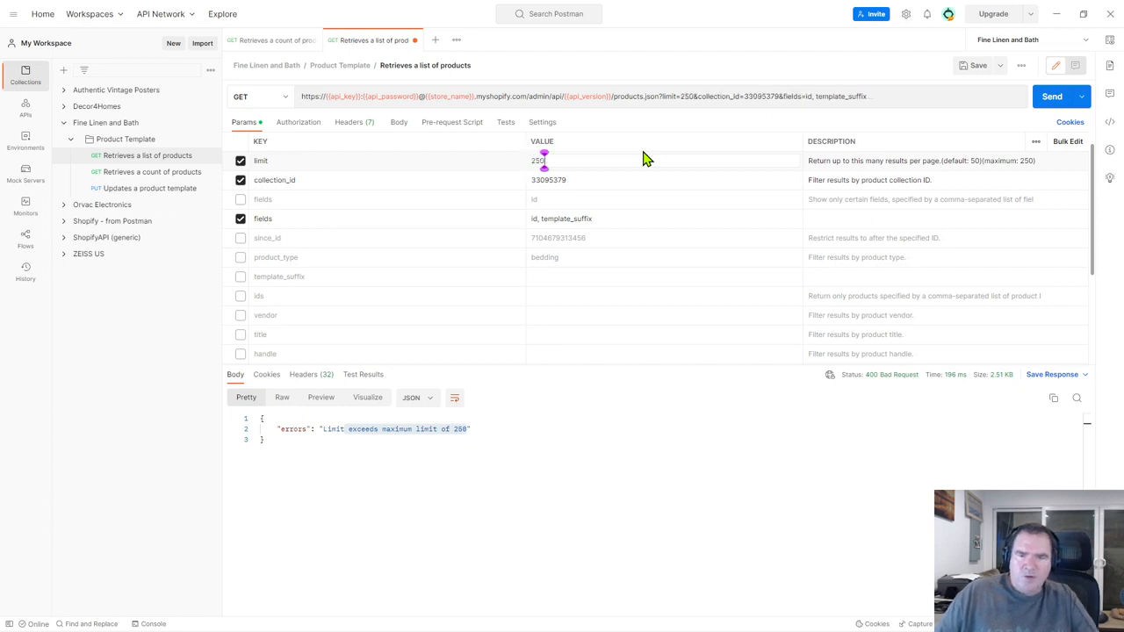
left_click(1050, 97)
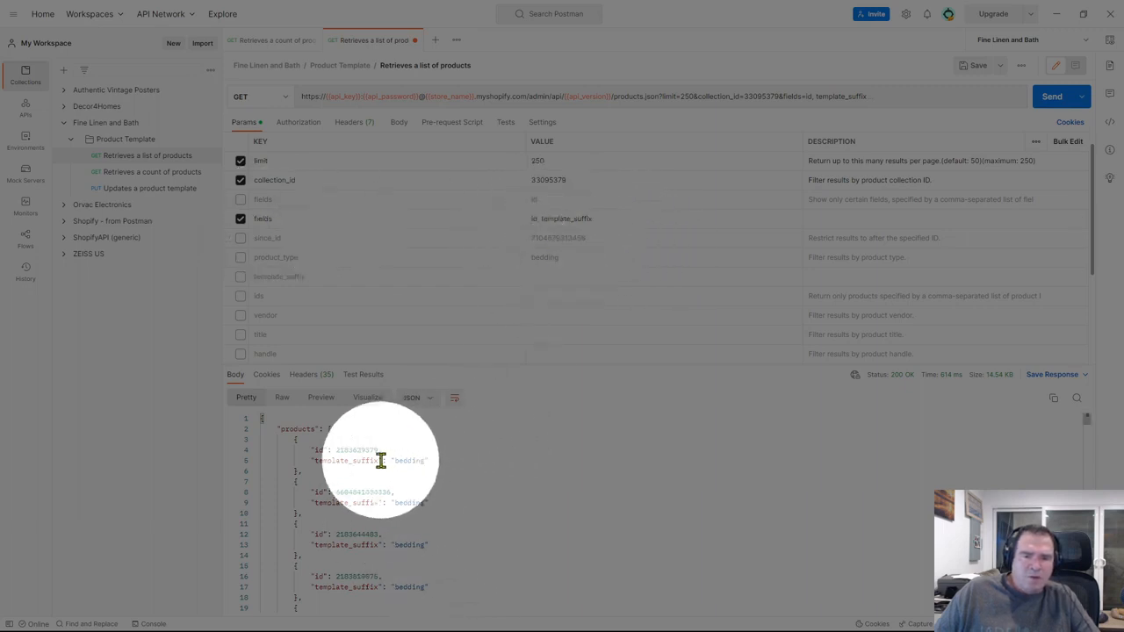
left_click(335, 460)
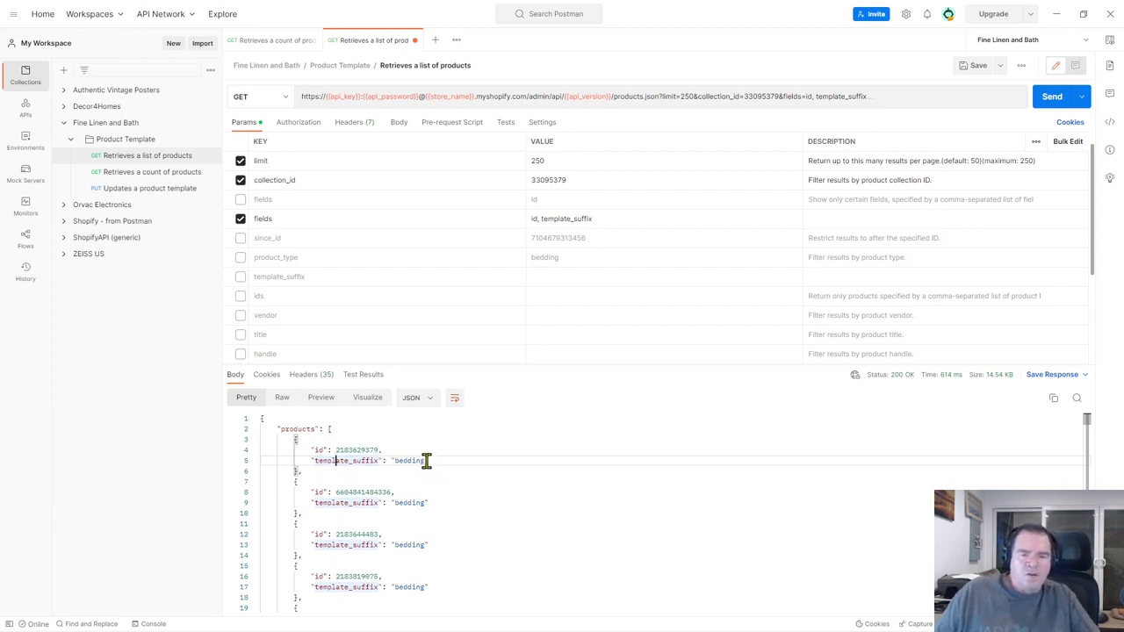
Step: Enable the fields parameter with value id instead of the id, template_suffix one, and send the request to list only product IDs
left_click(241, 199)
left_click(240, 219)
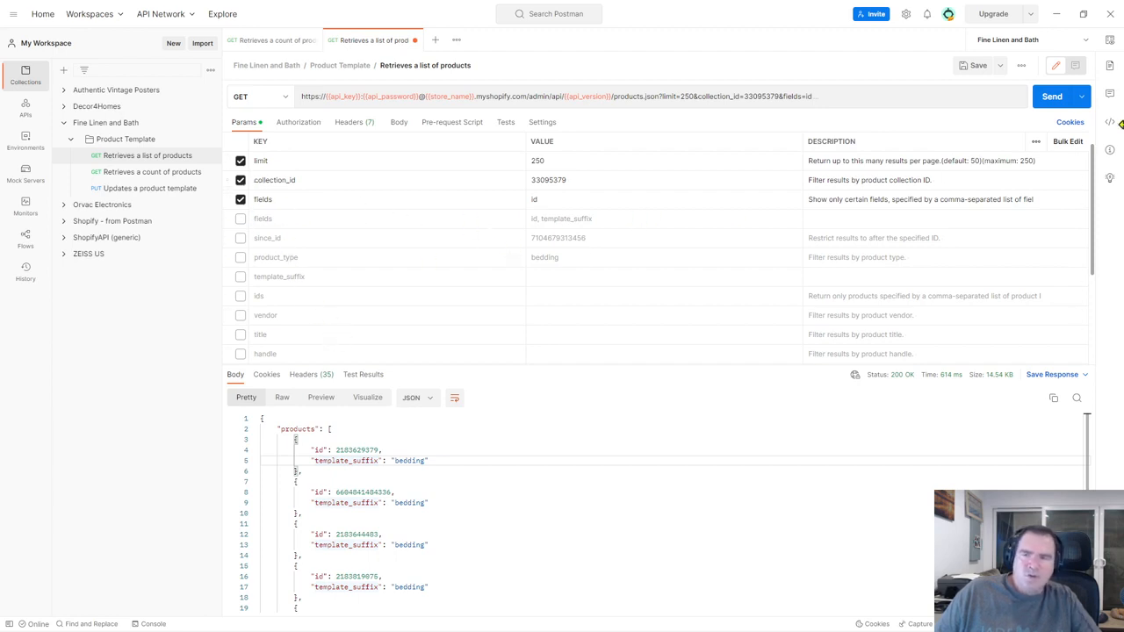
left_click(1057, 104)
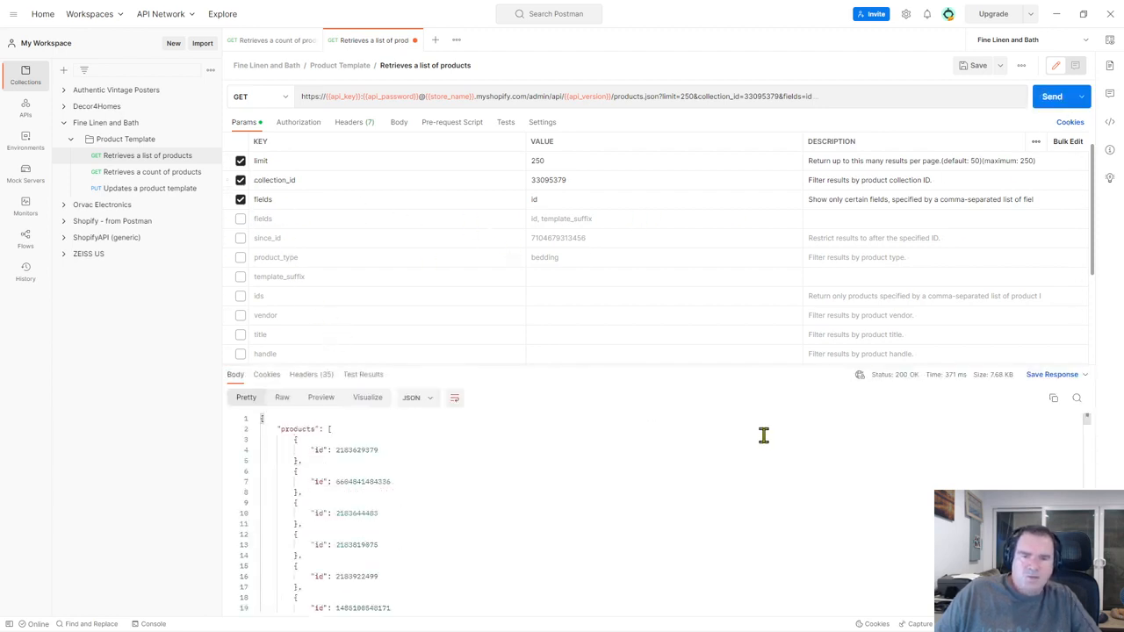
double_click(344, 451)
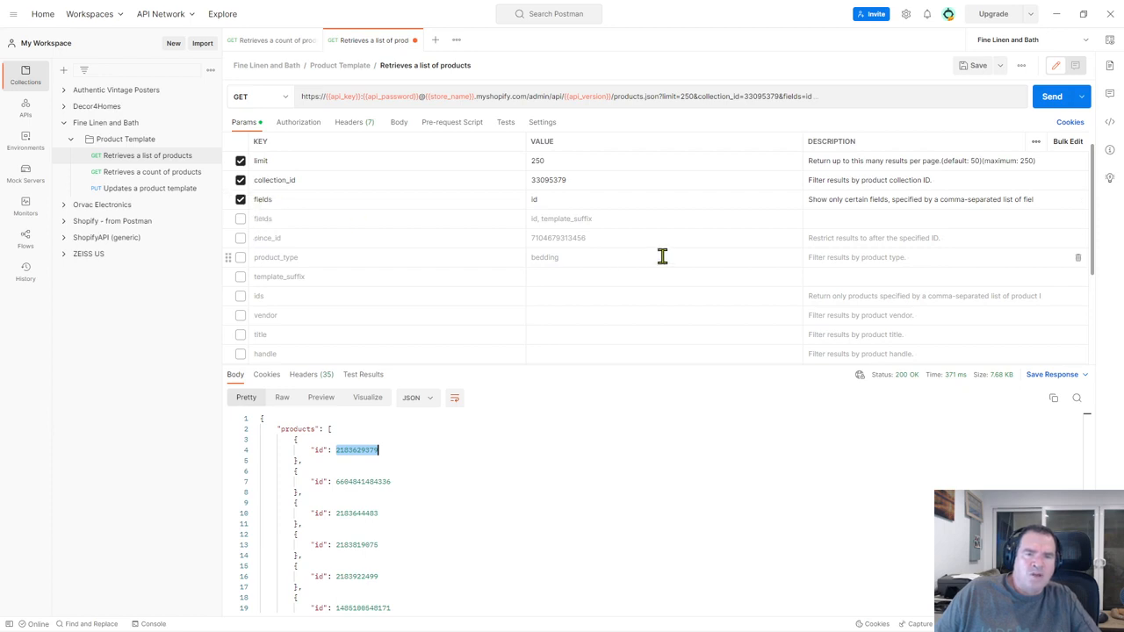
left_click(594, 219)
left_click(541, 220)
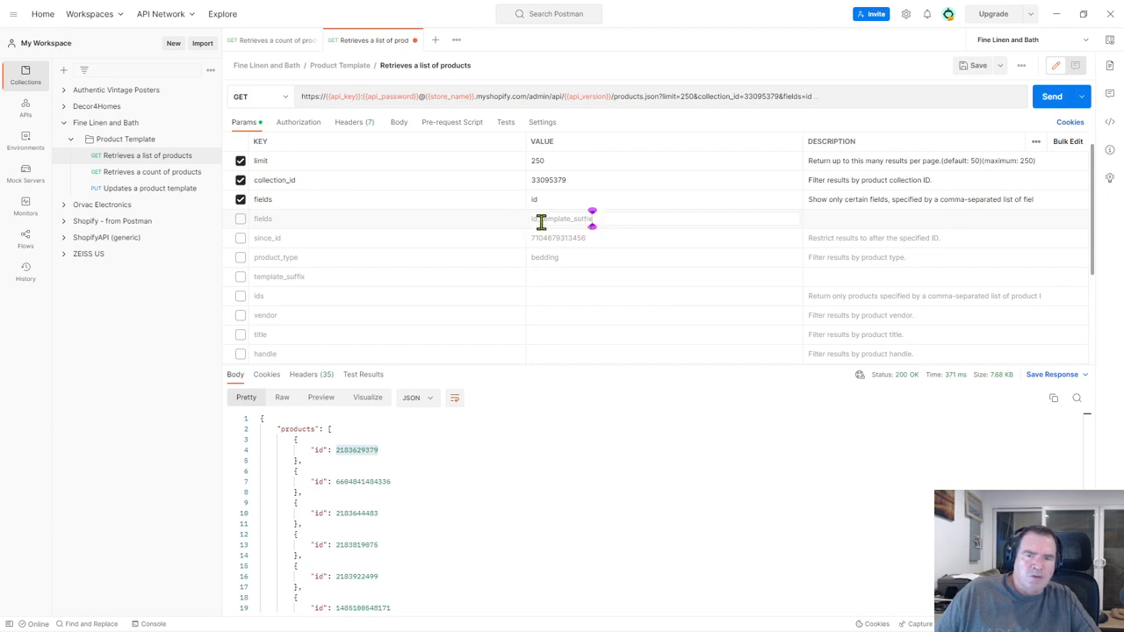
left_click(545, 201)
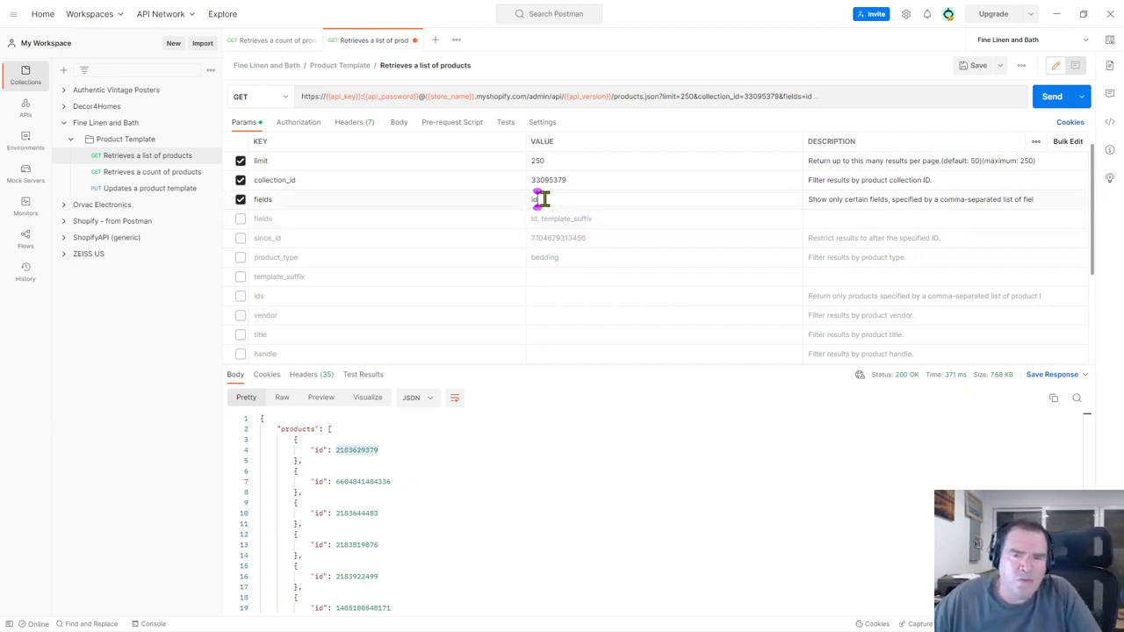
double_click(536, 199)
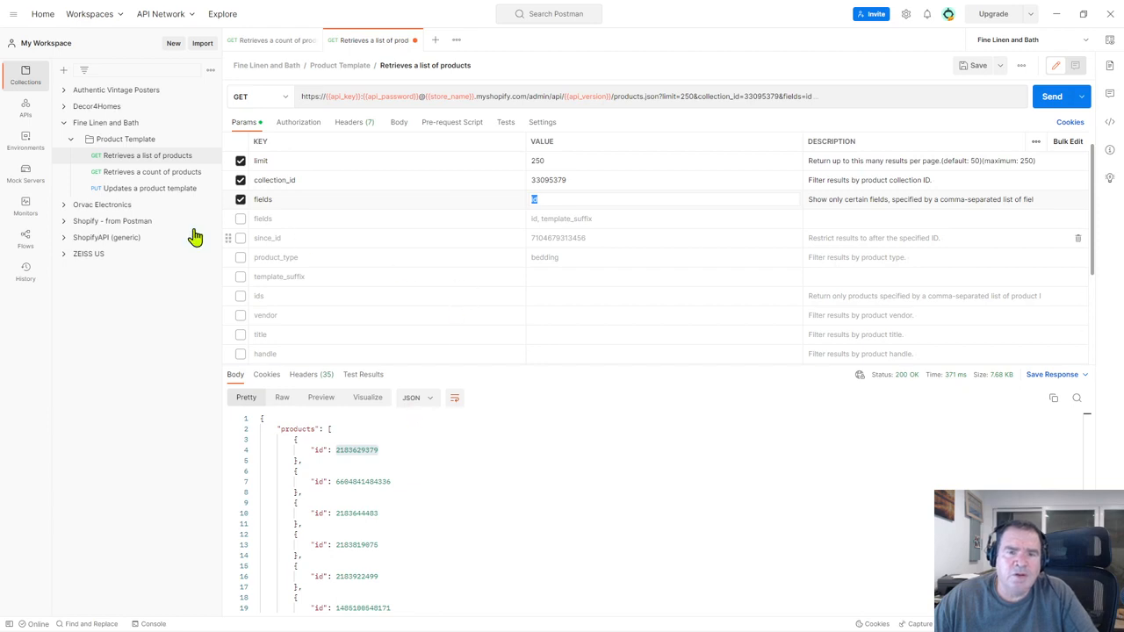
Step: Copy the entire JSON response containing the Bedding product IDs
left_click(392, 492)
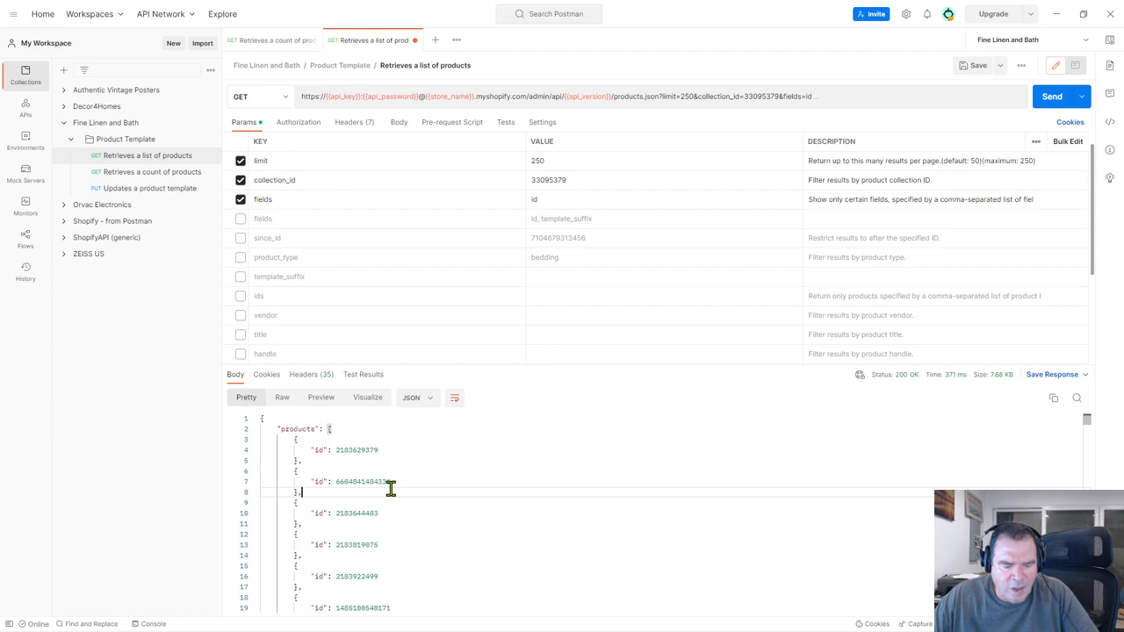
key("ctrl+a")
right_click(329, 454)
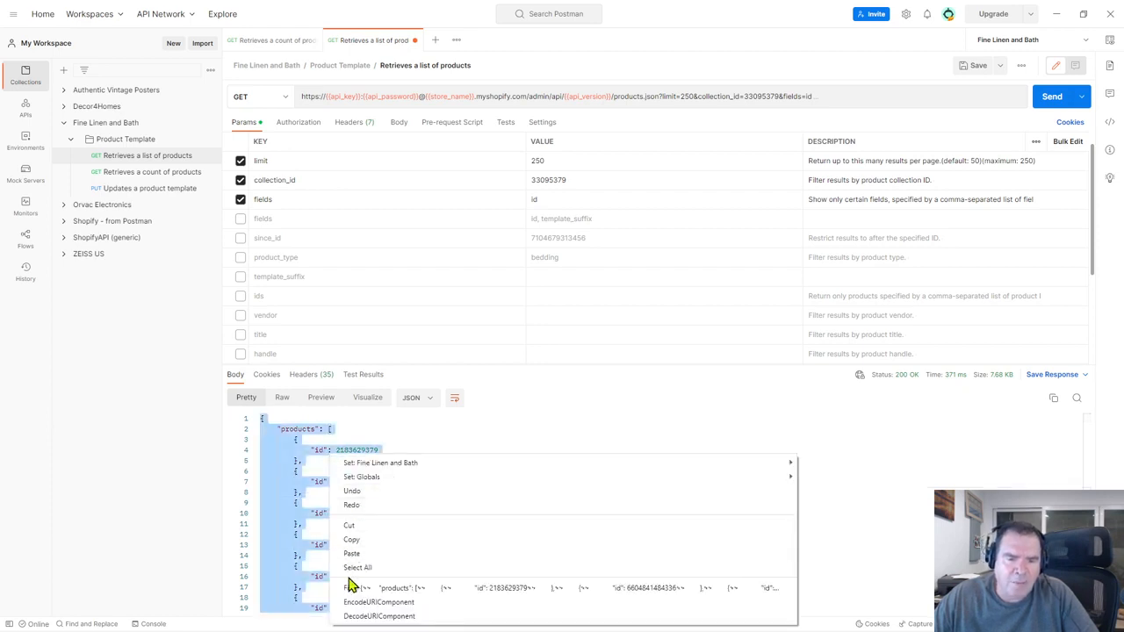
left_click(351, 540)
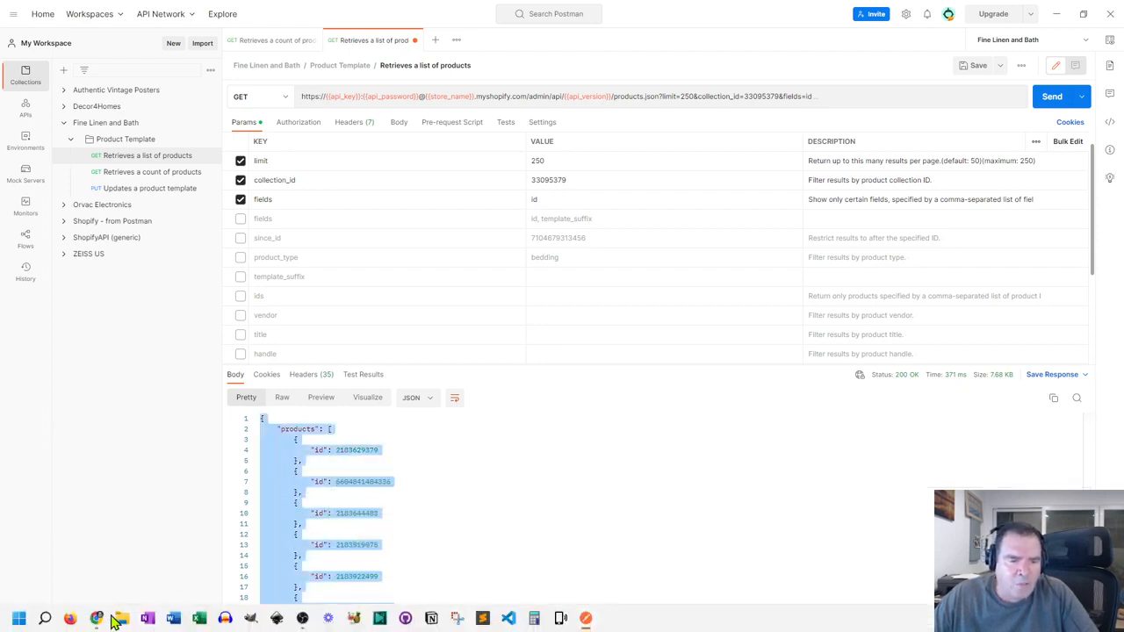
Step: Switch to Excel, open the recent file Product-IDs.csv and add a new worksheet to it
left_click(201, 620)
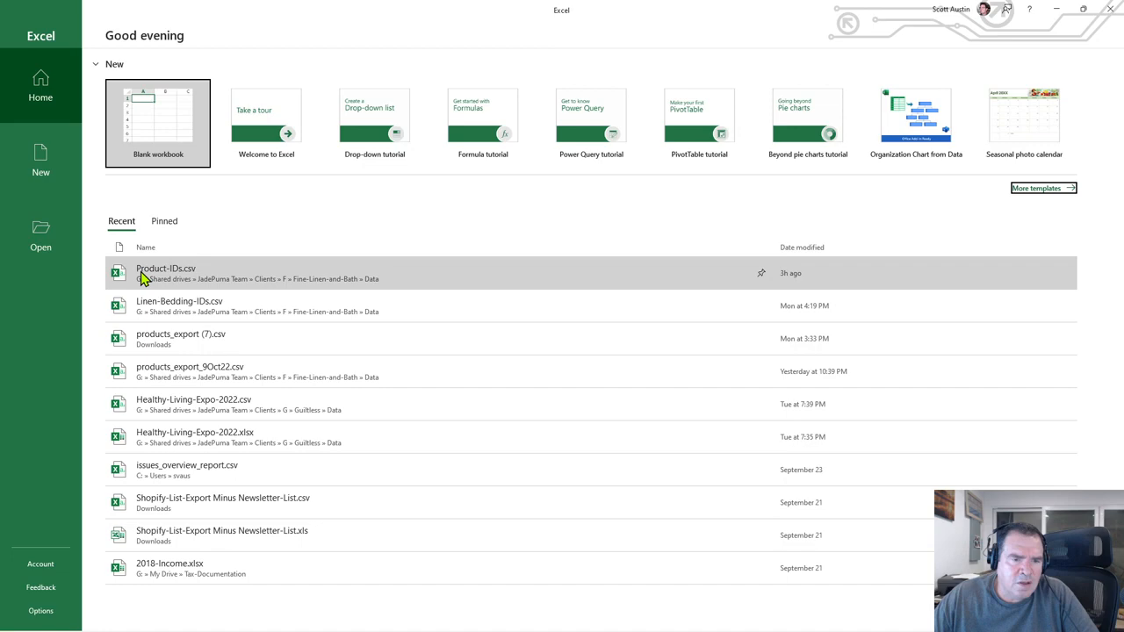
left_click(143, 276)
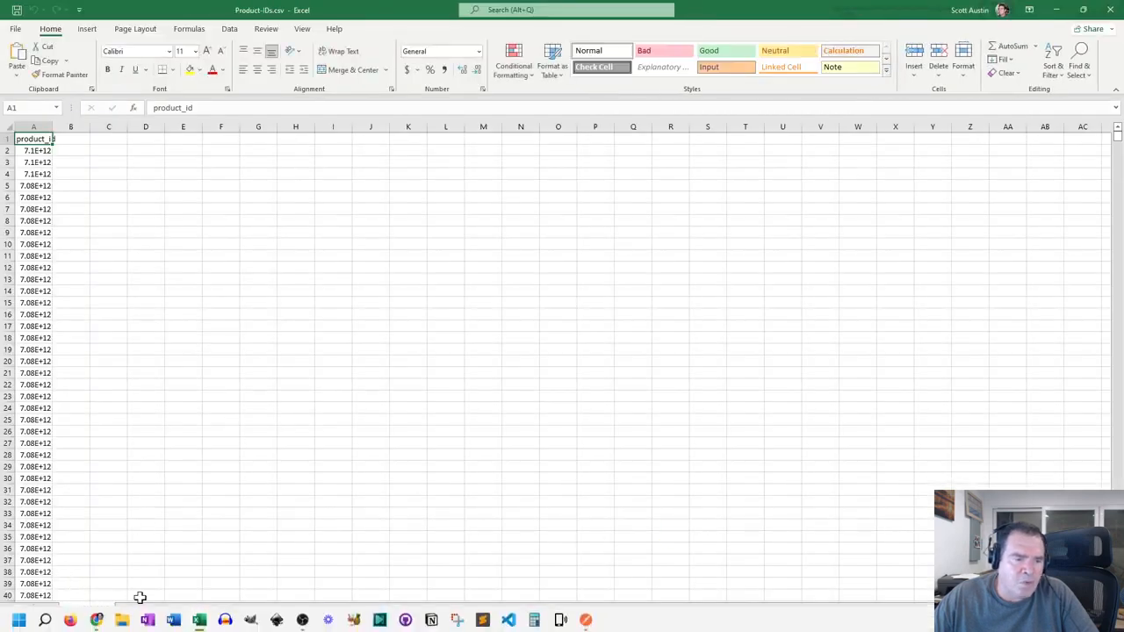
left_click(141, 611)
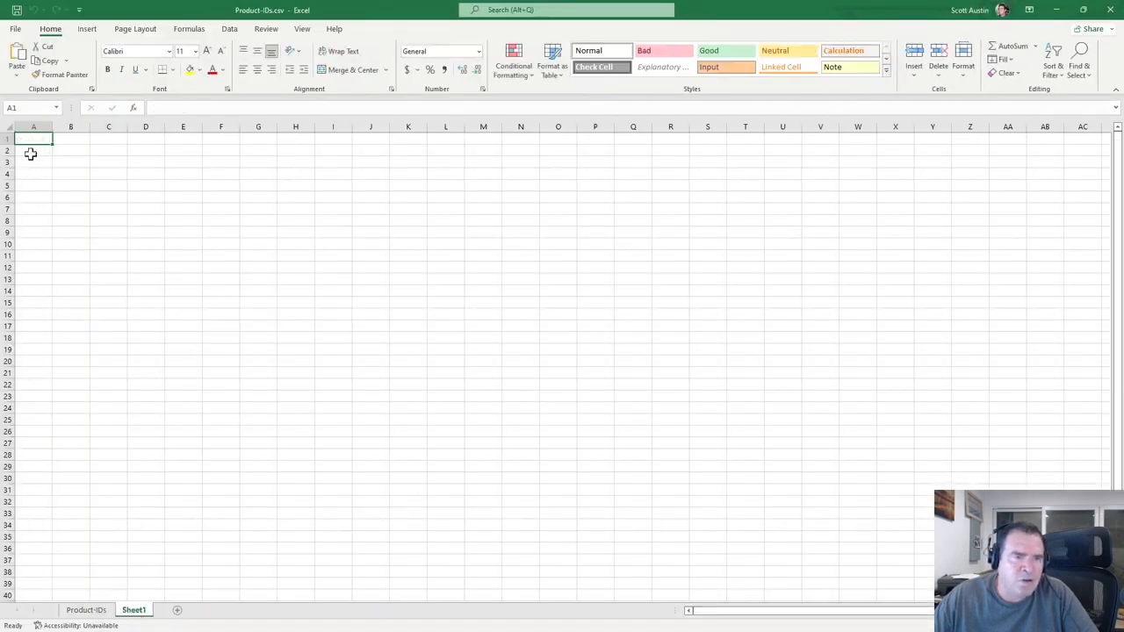
Step: Paste the copied response into the new sheet starting at cell A2, matching the destination formatting
left_click(40, 148)
right_click(40, 148)
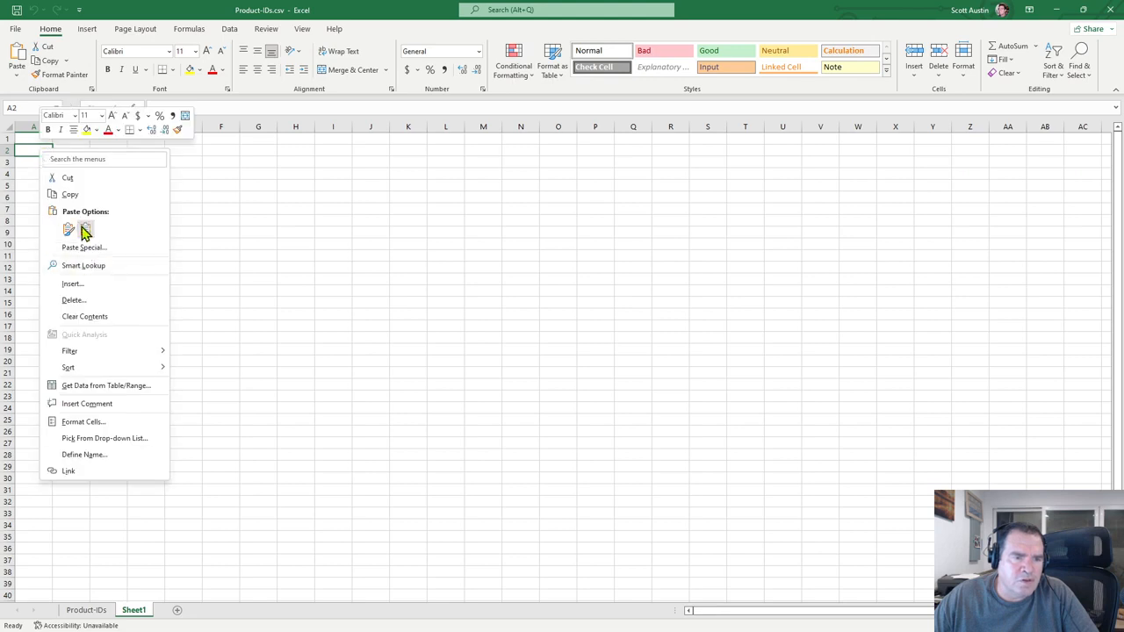
left_click(85, 228)
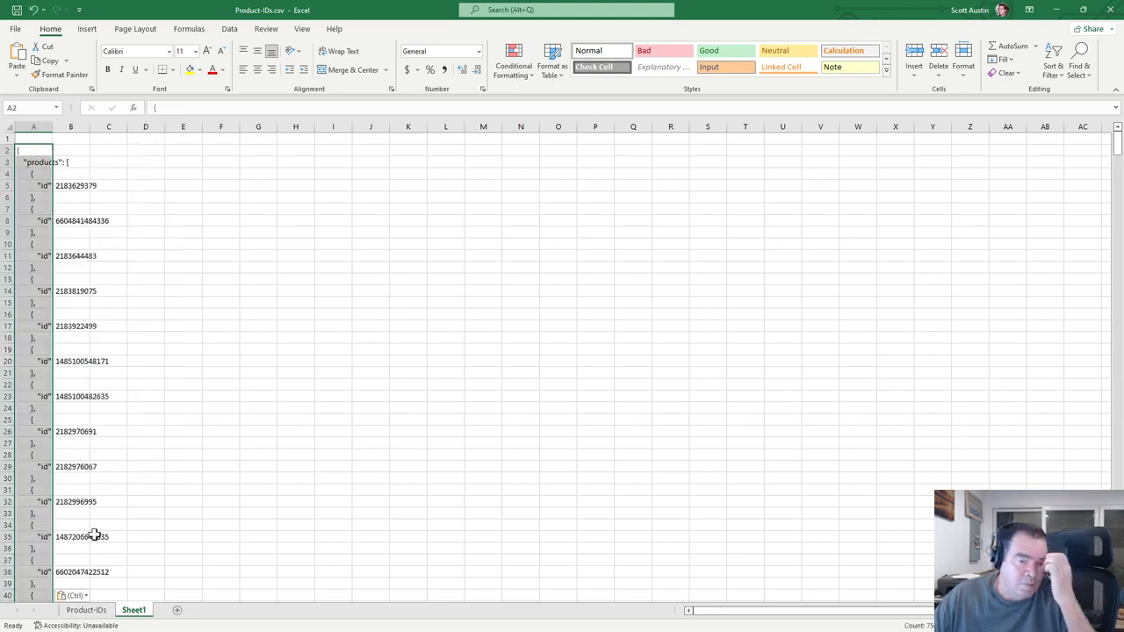
Step: Copy the product_id header from the Product-IDs sheet, paste it as a value into Sheet1 cell A1, and review the pasted rows
left_click(85, 612)
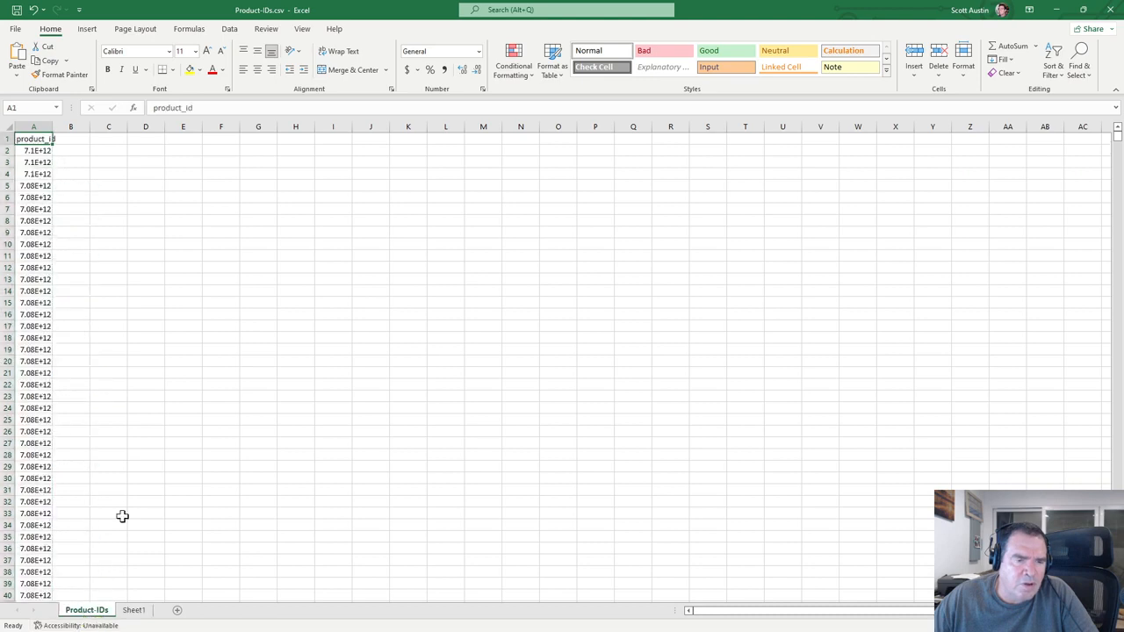
right_click(34, 140)
left_click(65, 185)
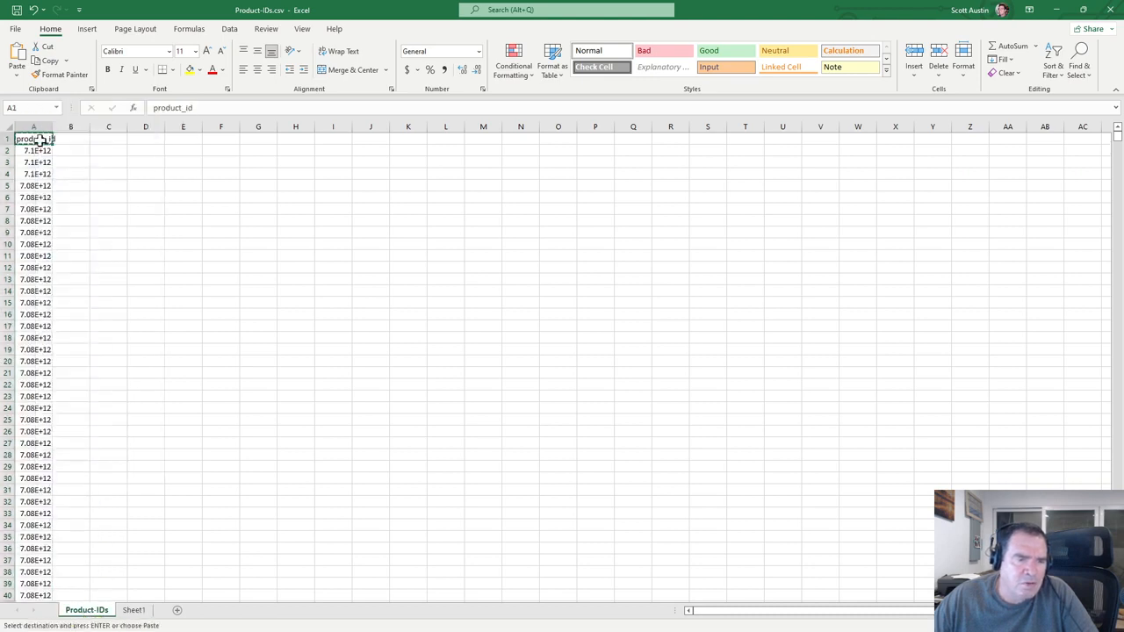
left_click(131, 612)
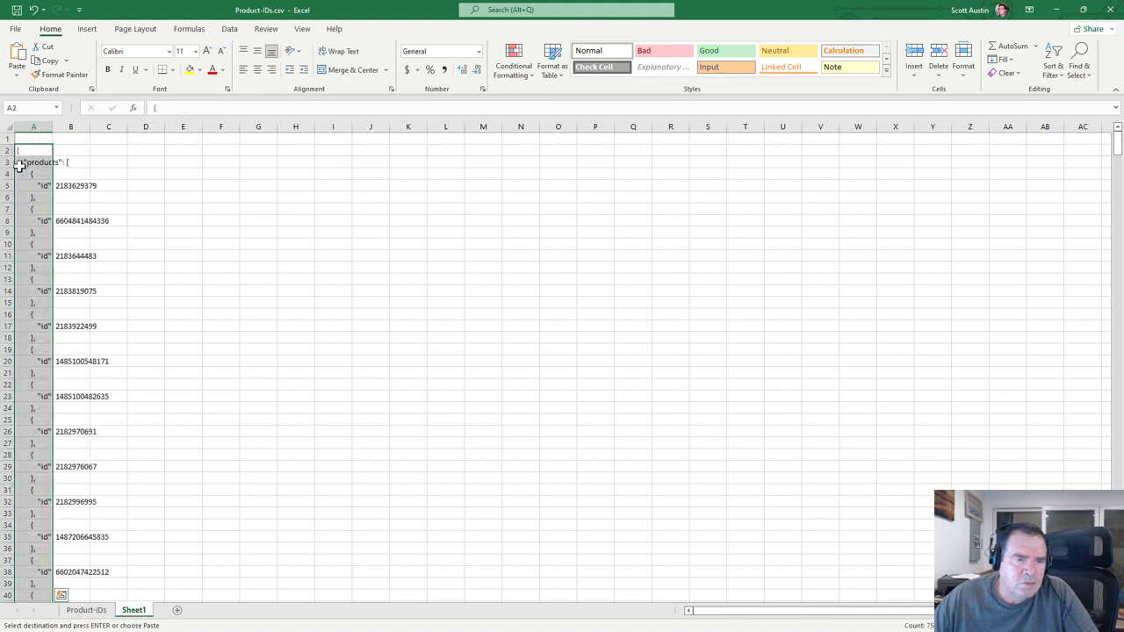
left_click(27, 139)
right_click(28, 139)
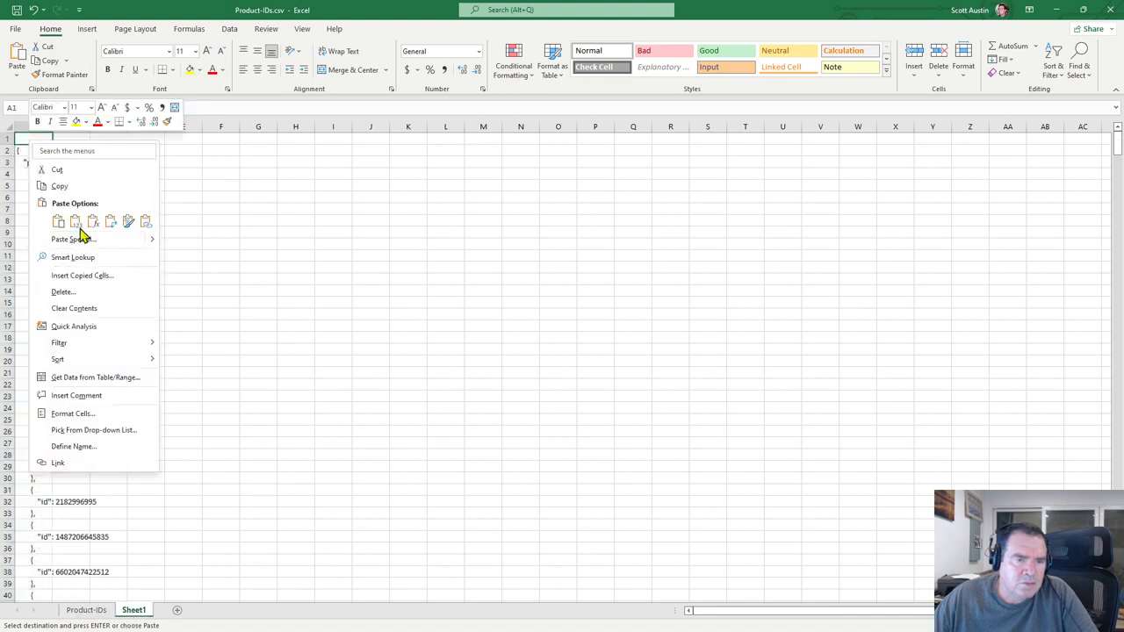
left_click(76, 223)
left_click(180, 173)
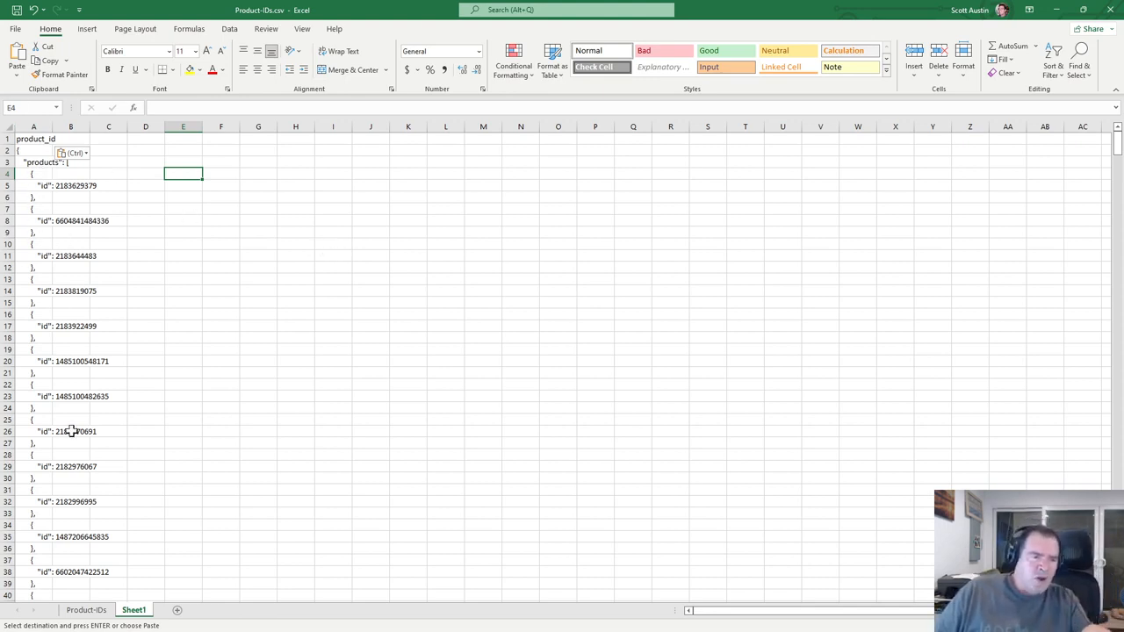
scroll(70, 431, "down", 9)
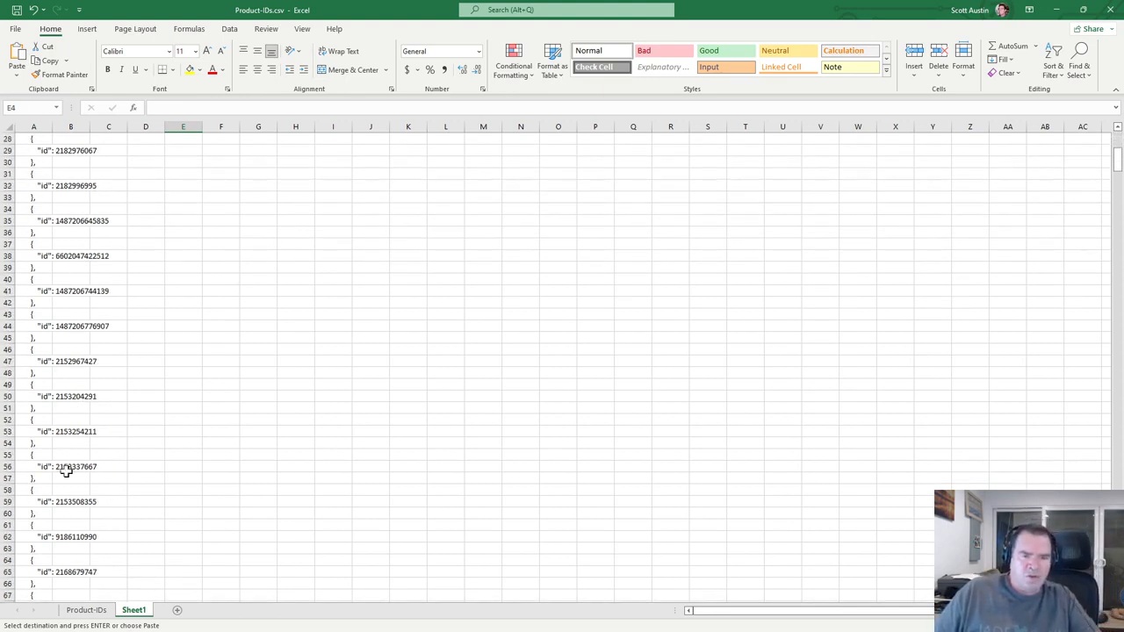
scroll(66, 472, "up", 9)
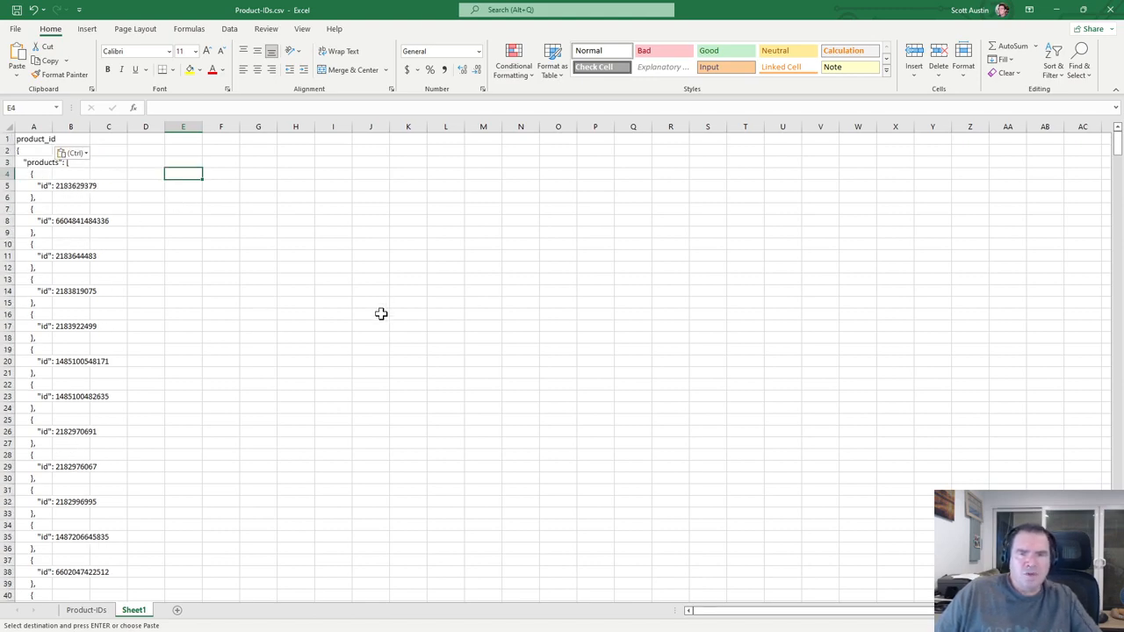
Step: Switch to Postman, set the template_suffix filter to bedding in the list-of-products request, and send it
left_click_drag(752, 8, 1123, 228)
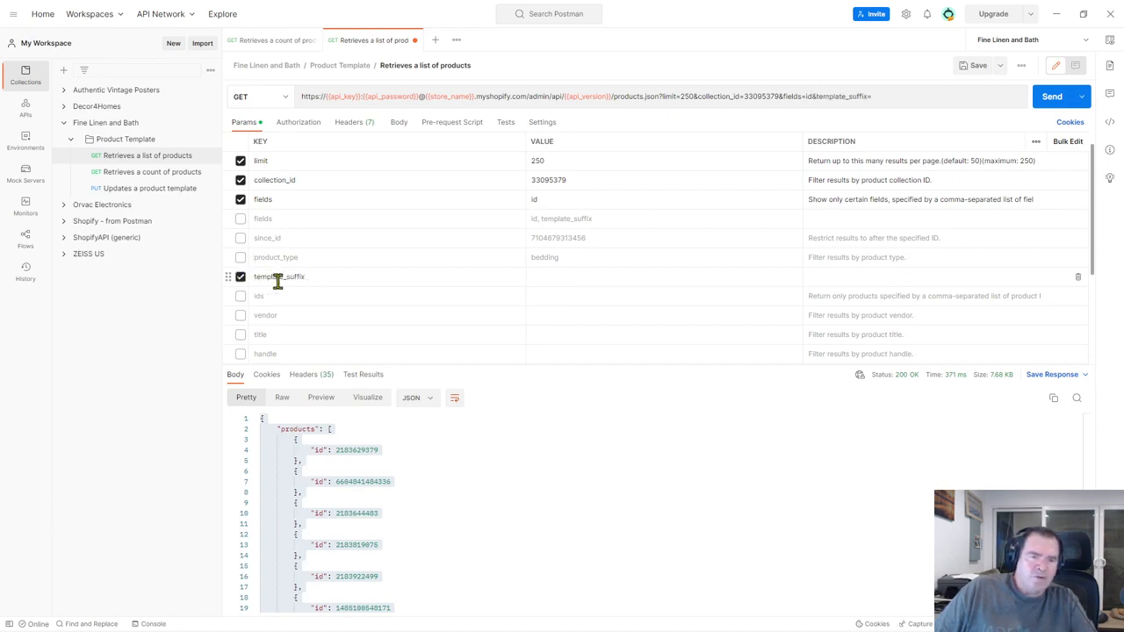
left_click(549, 280)
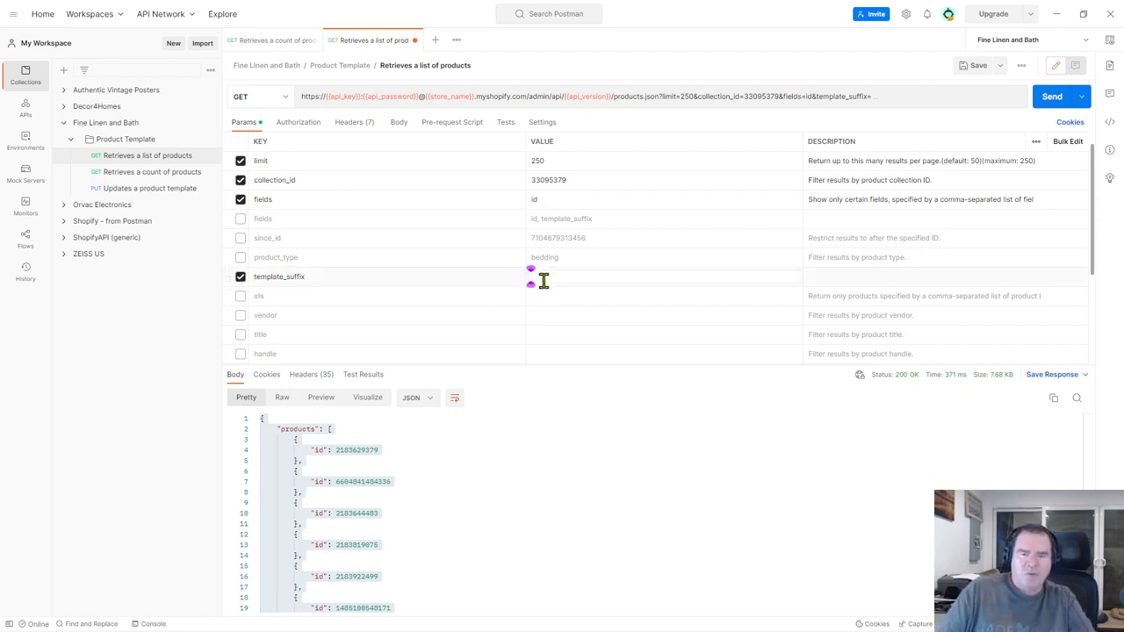
type("bedding")
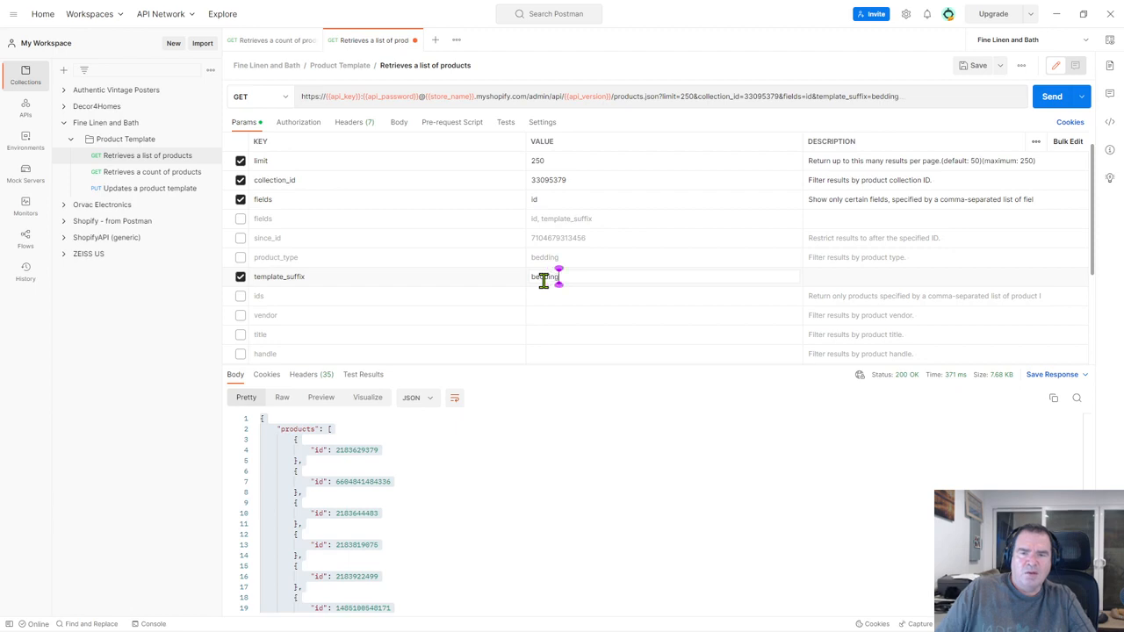
left_click(1045, 97)
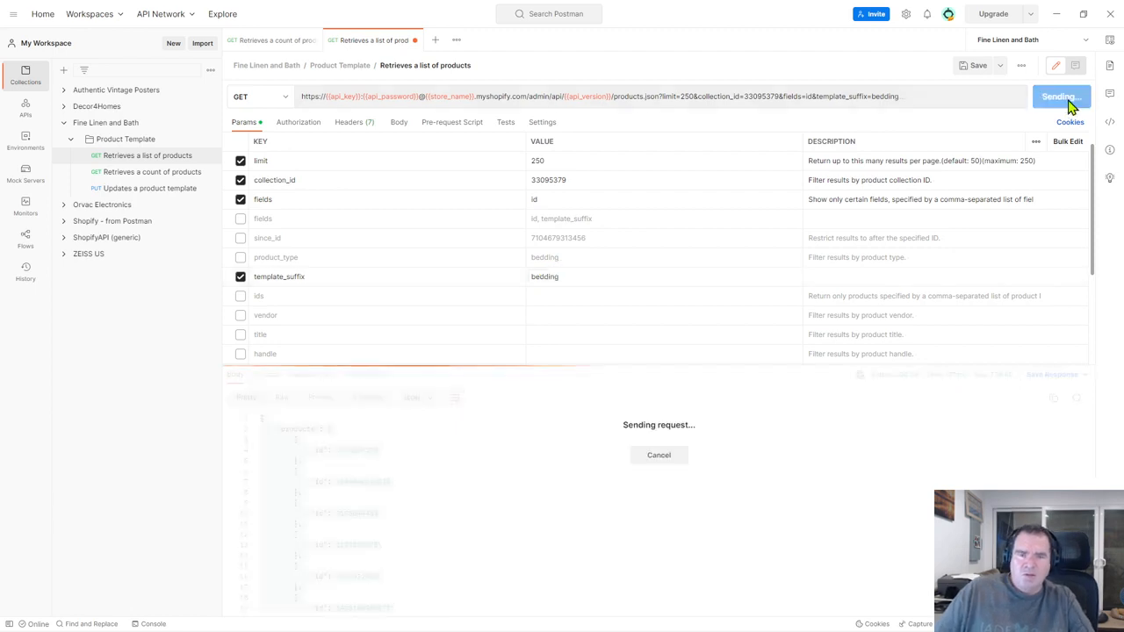
Step: Replace the id-only fields parameter with the one requesting id, template_suffix, and resend the request
left_click(241, 199)
left_click(241, 219)
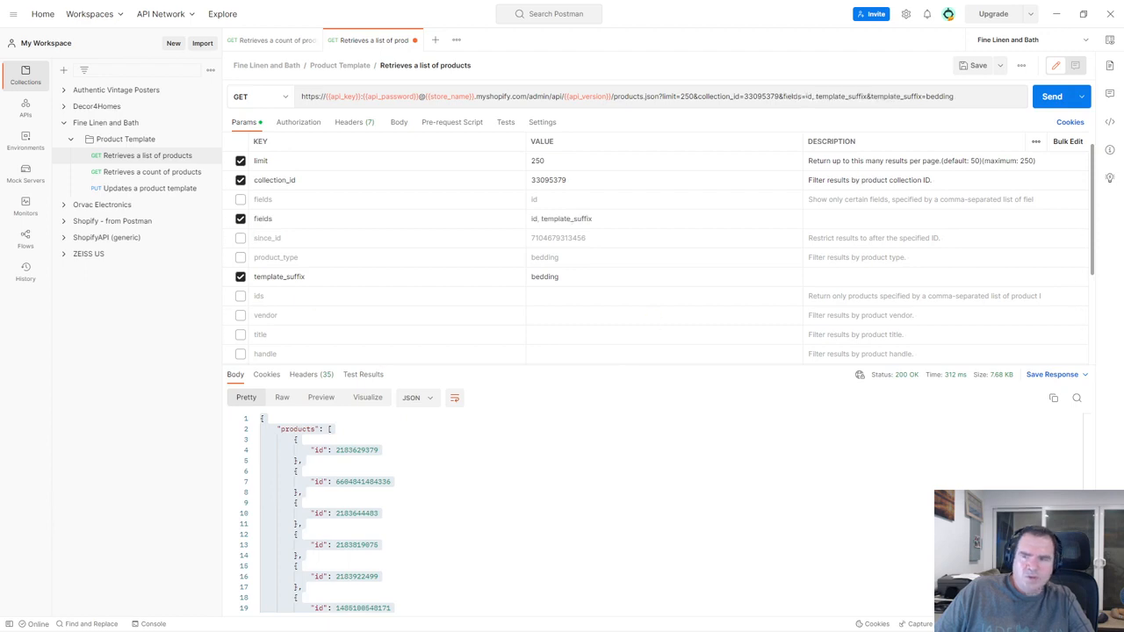
left_click(1052, 103)
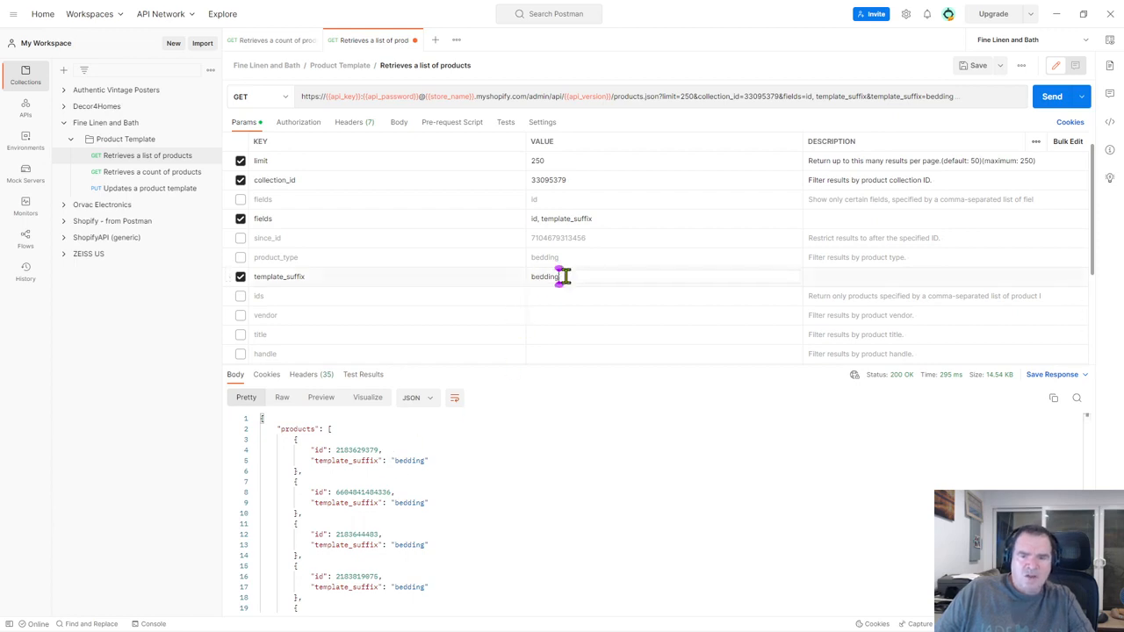
Step: Test the template_suffix filter by changing its value to test and sending the request
left_click_drag(564, 275, 524, 279)
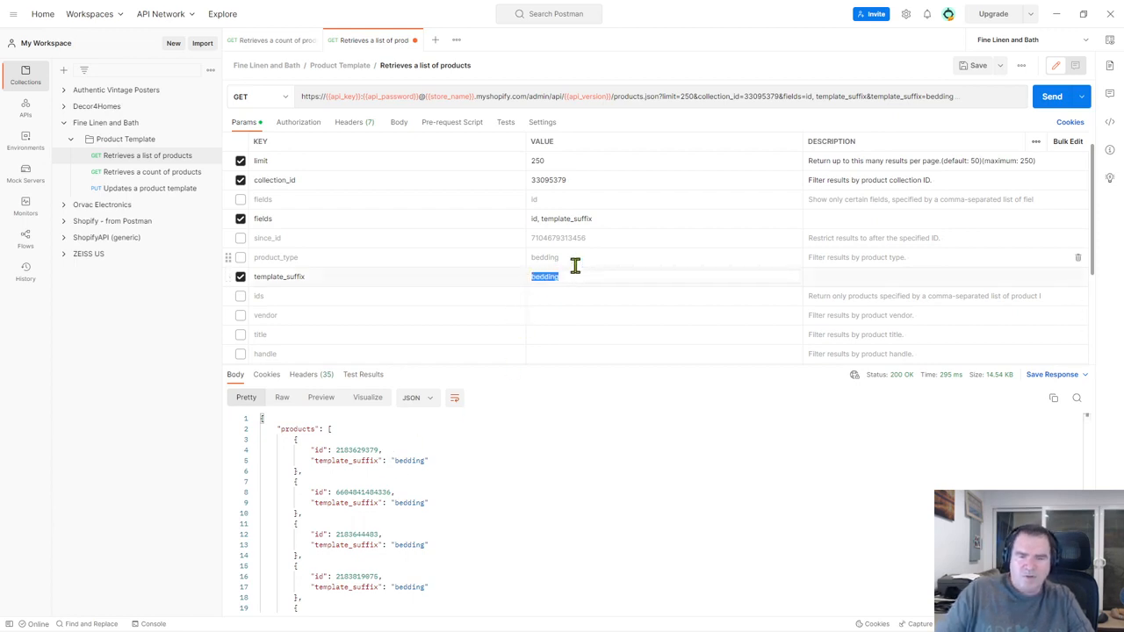
type("test")
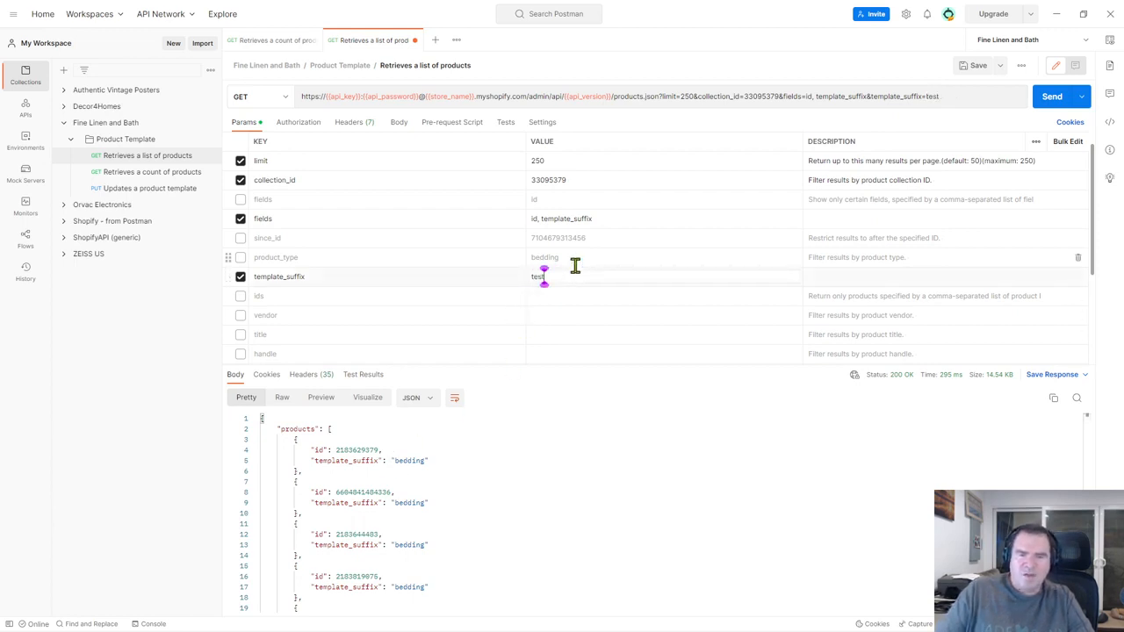
left_click(1053, 98)
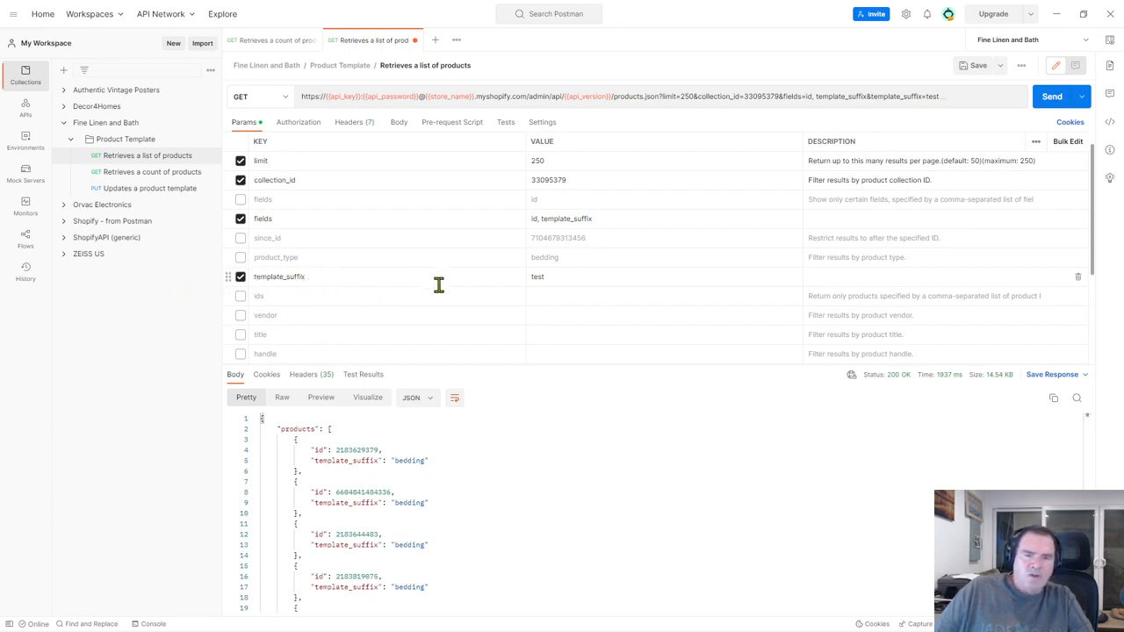
Step: Look over the Shopify - from Postman folders and compare the template_suffix filter value with the suffixes in the response
left_click(279, 280)
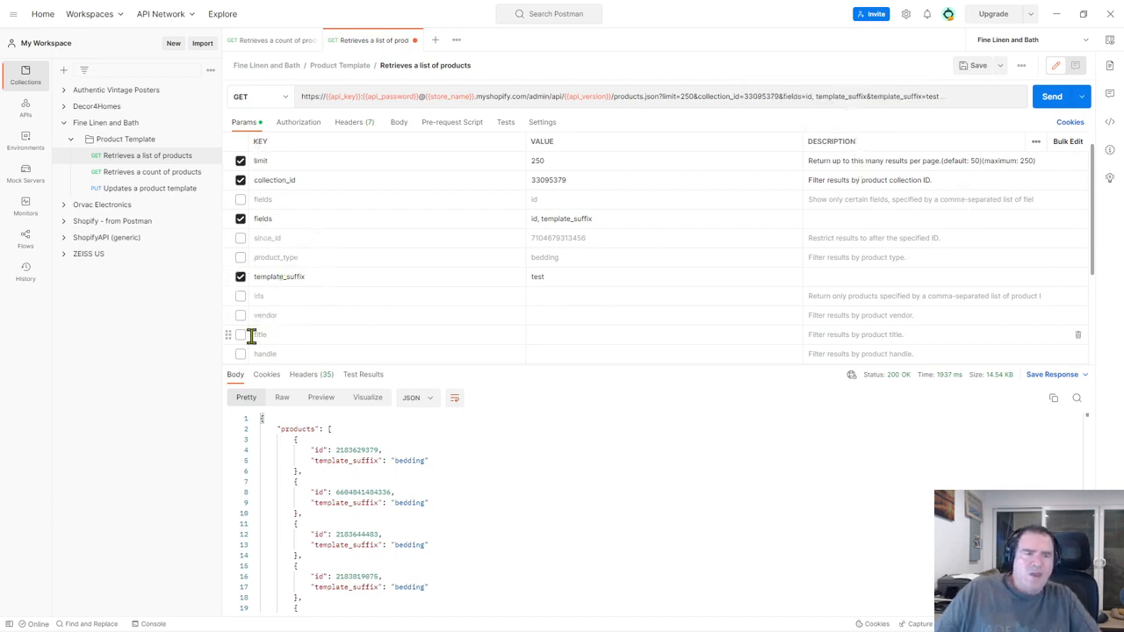
left_click(67, 223)
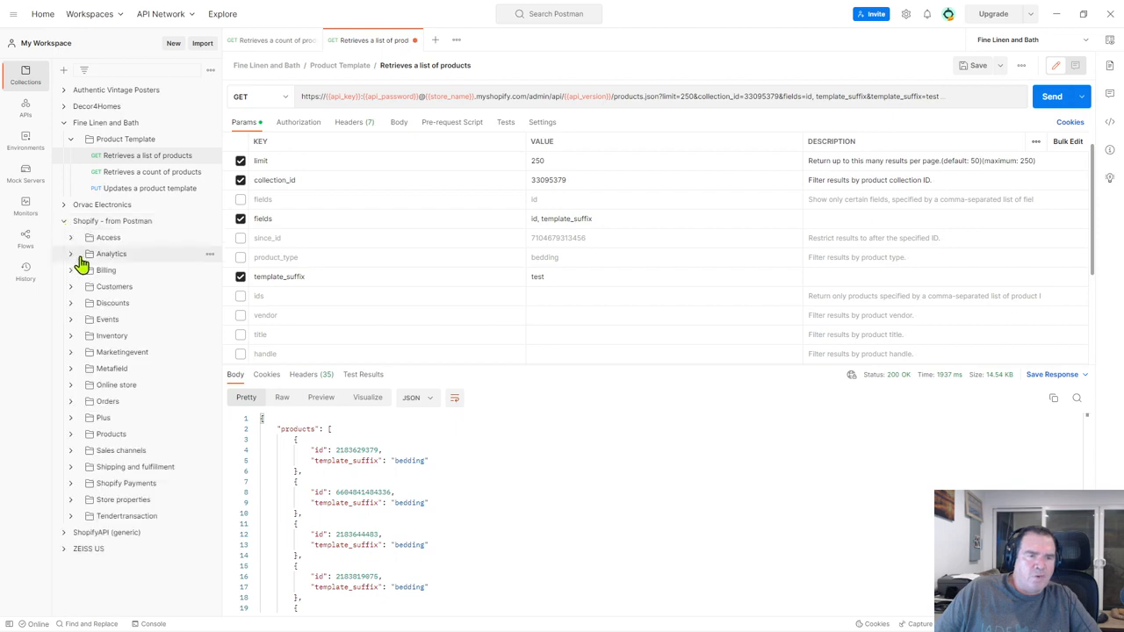
left_click(63, 222)
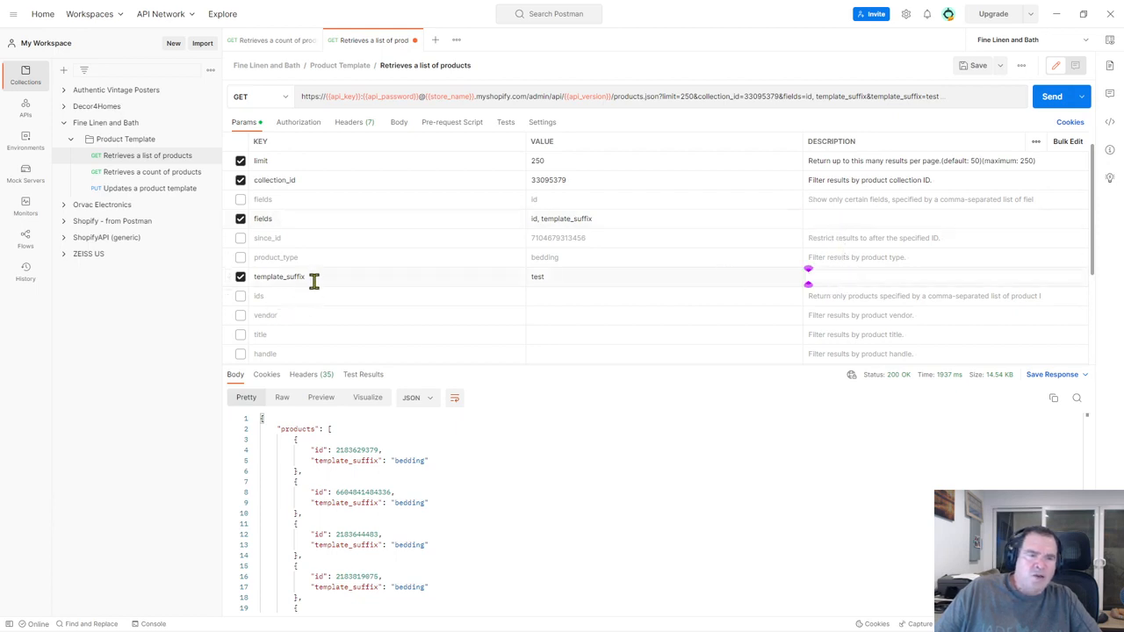
left_click(556, 278)
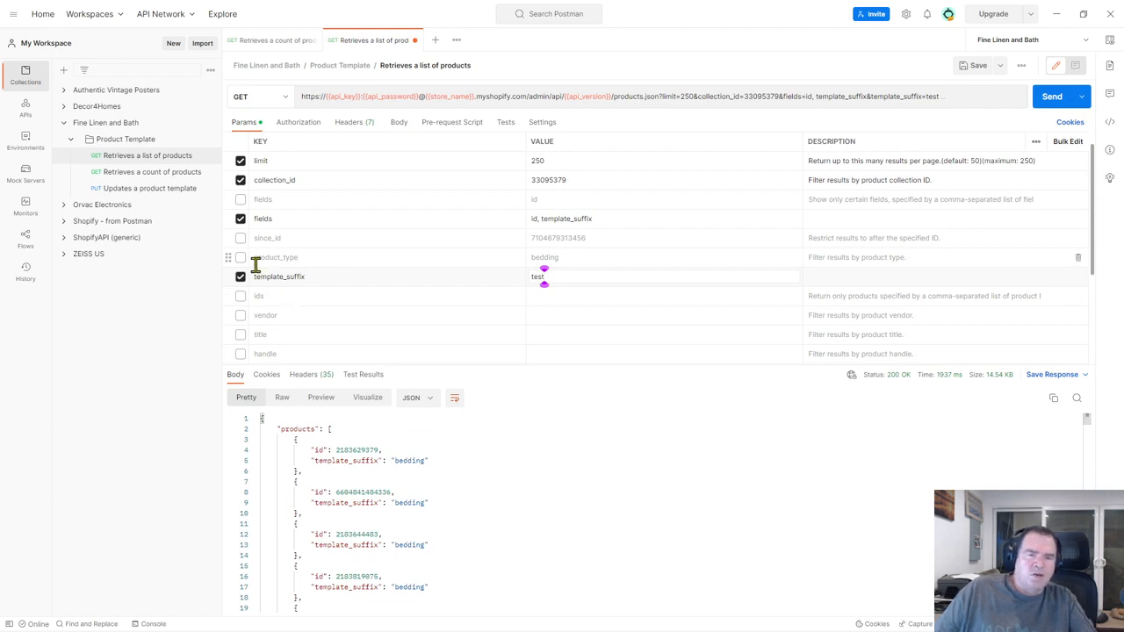
double_click(413, 460)
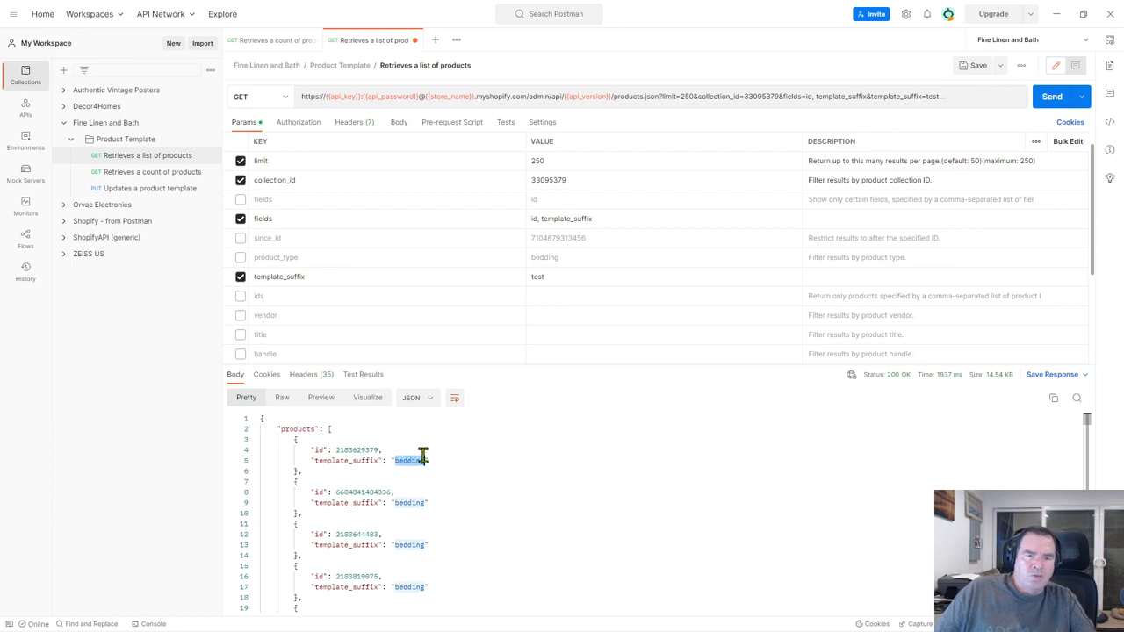
left_click(548, 275)
left_click_drag(547, 276, 529, 281)
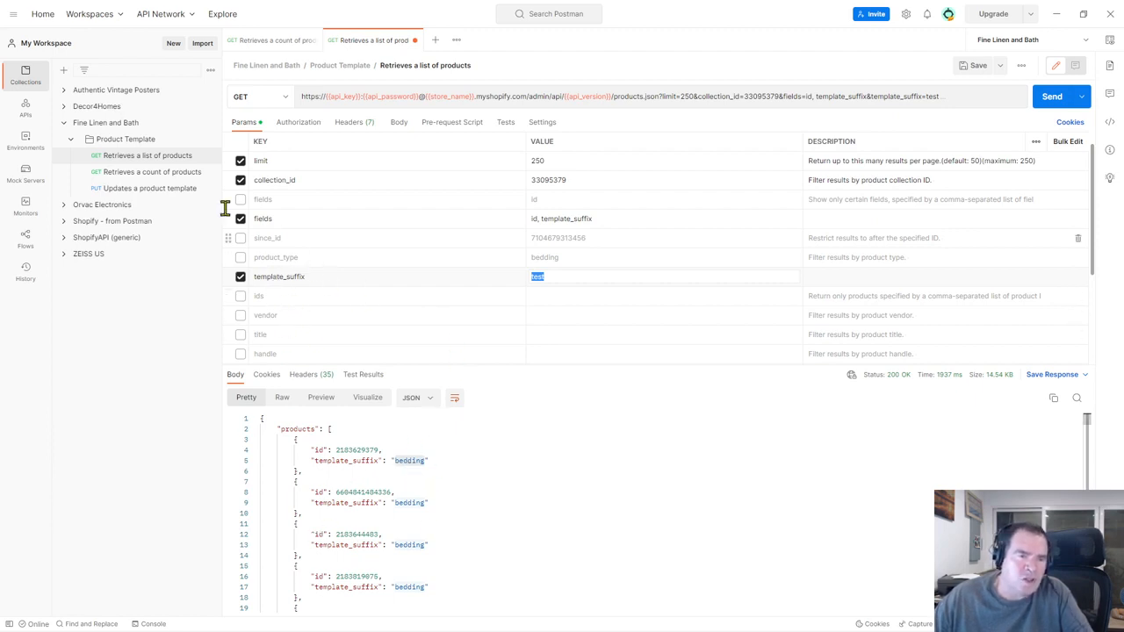
key("ctrl")
key("ctrl")
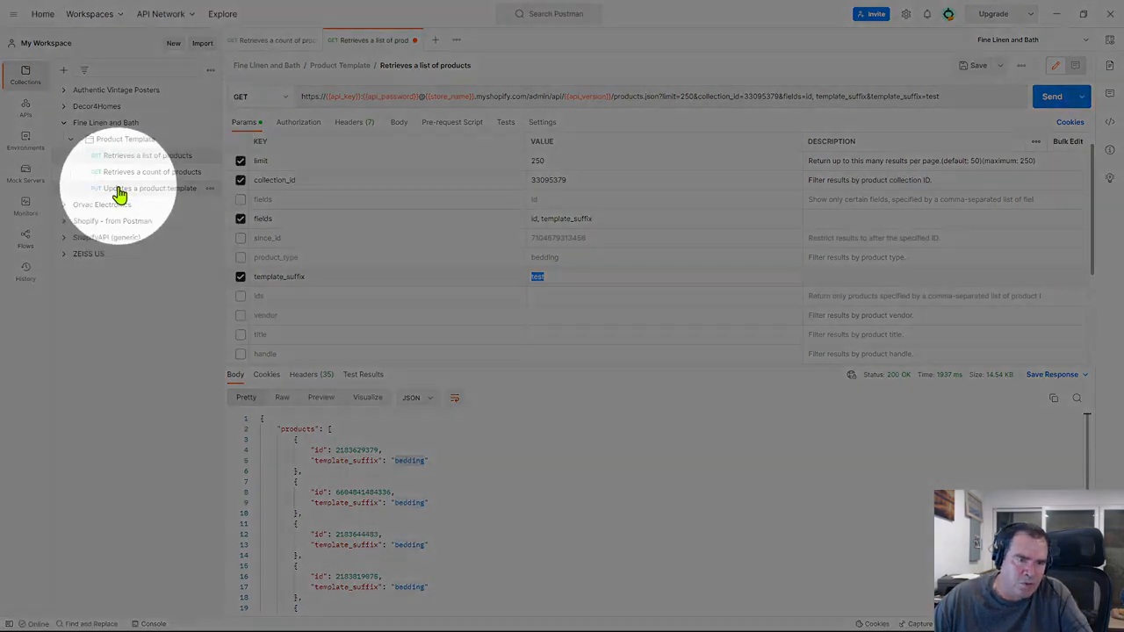
left_click(180, 428)
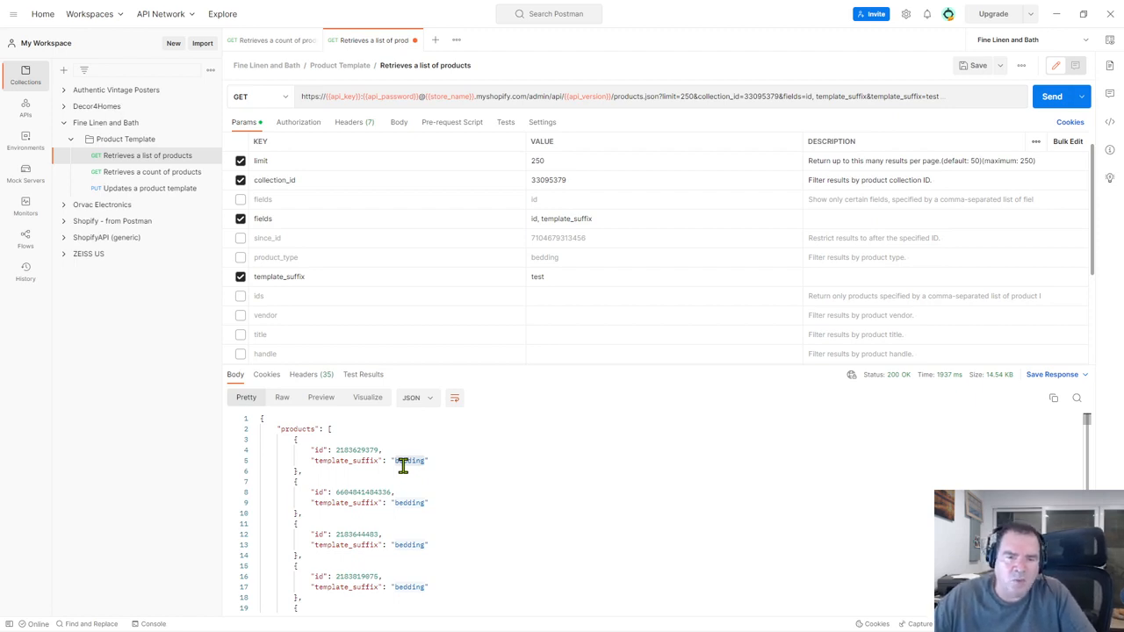
Step: Disable the template_suffix filter and copy the last product ID at the end of the response
left_click(240, 278)
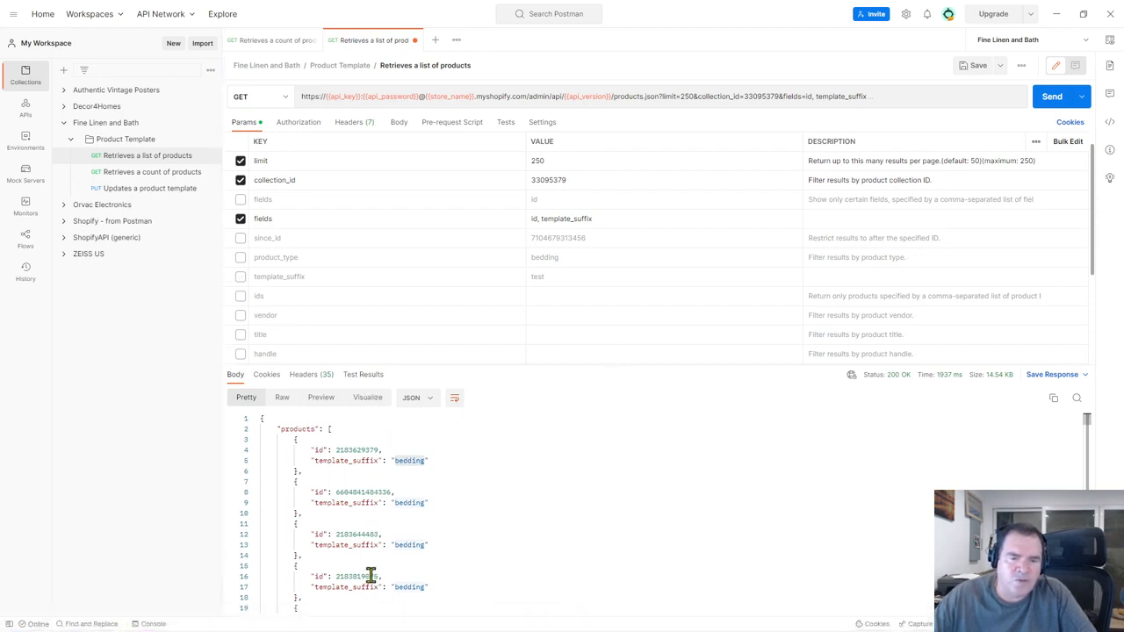
left_click_drag(1087, 421, 1087, 607)
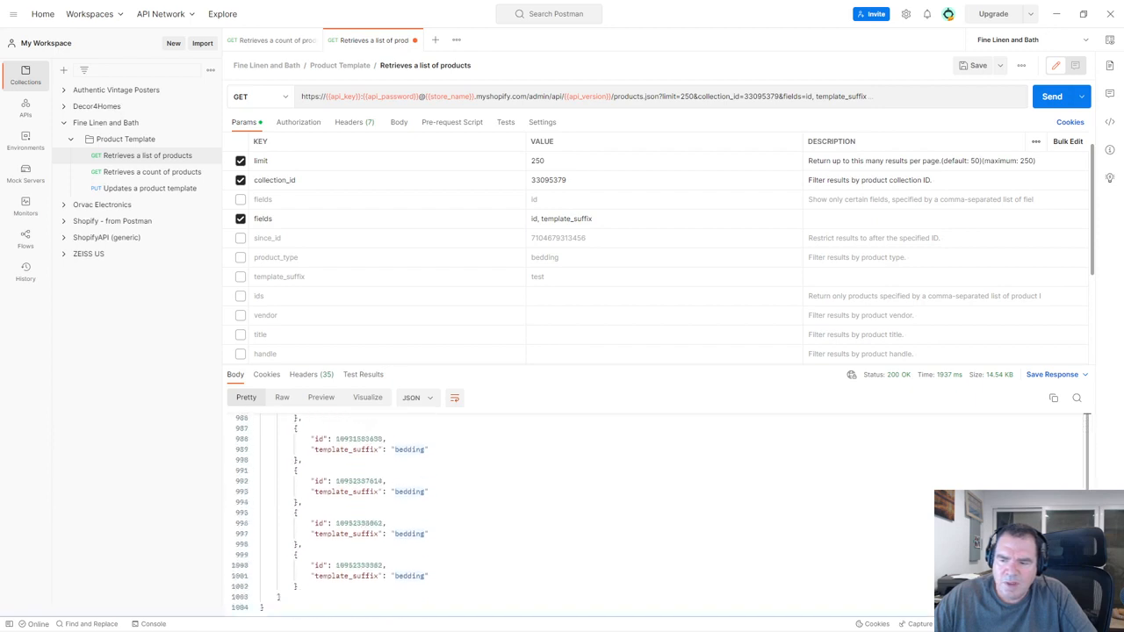
double_click(345, 567)
right_click(347, 566)
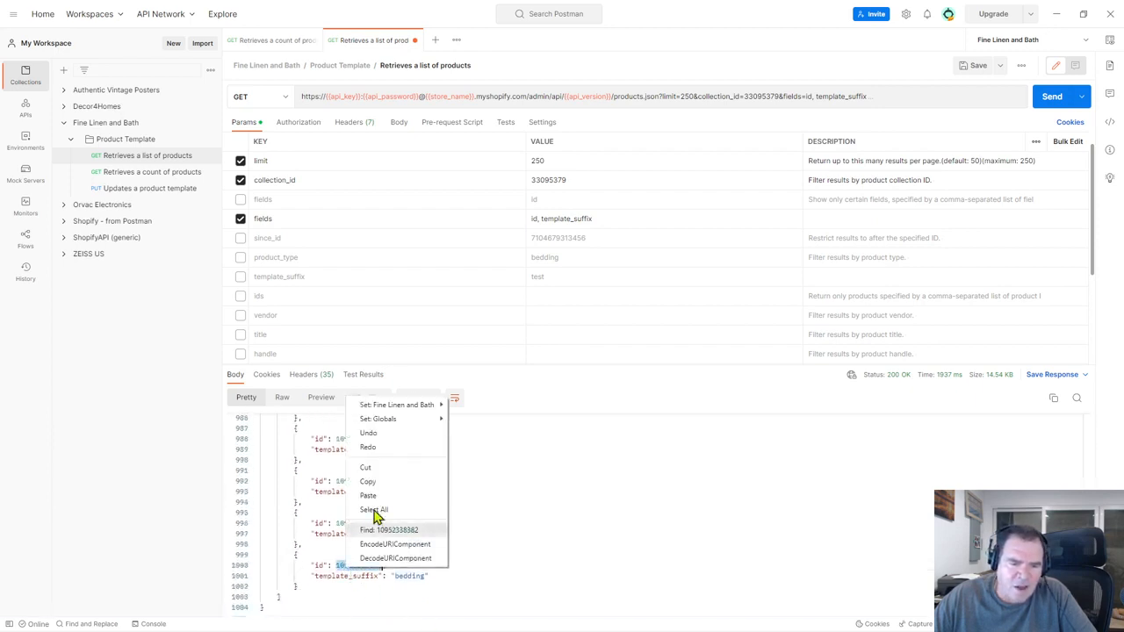
left_click(367, 482)
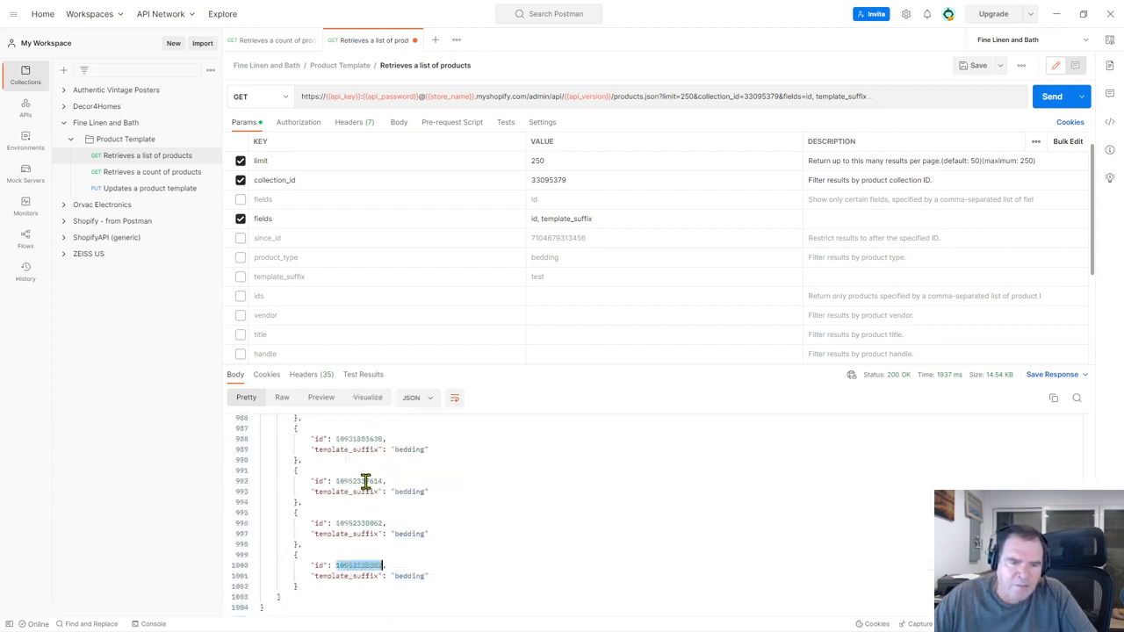
left_click(241, 238)
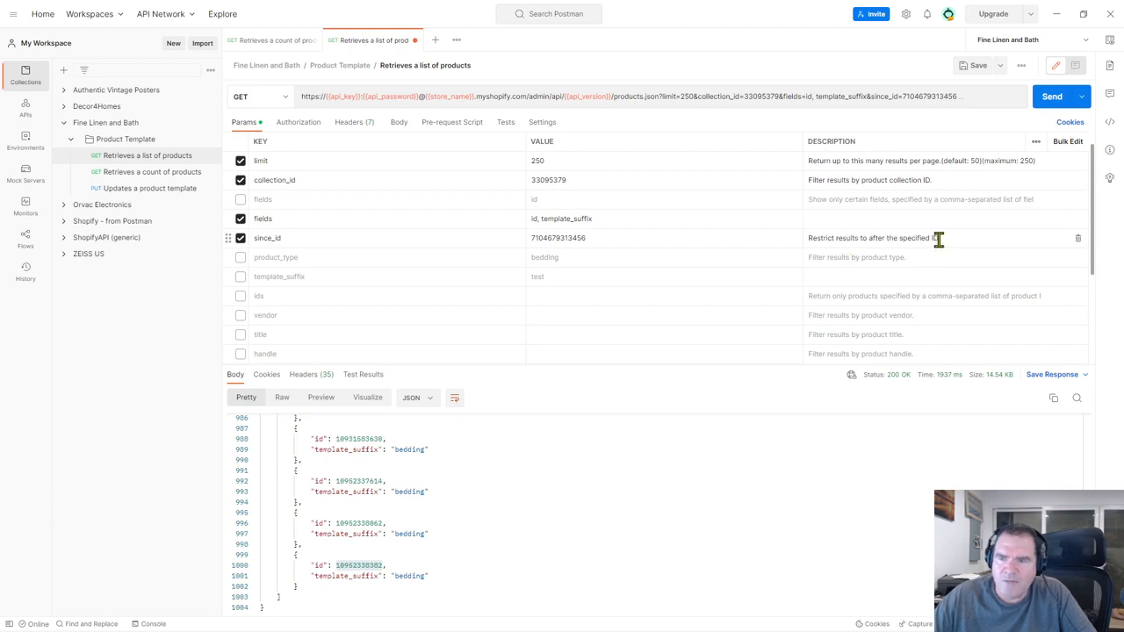
left_click(560, 238)
double_click(560, 238)
right_click(563, 239)
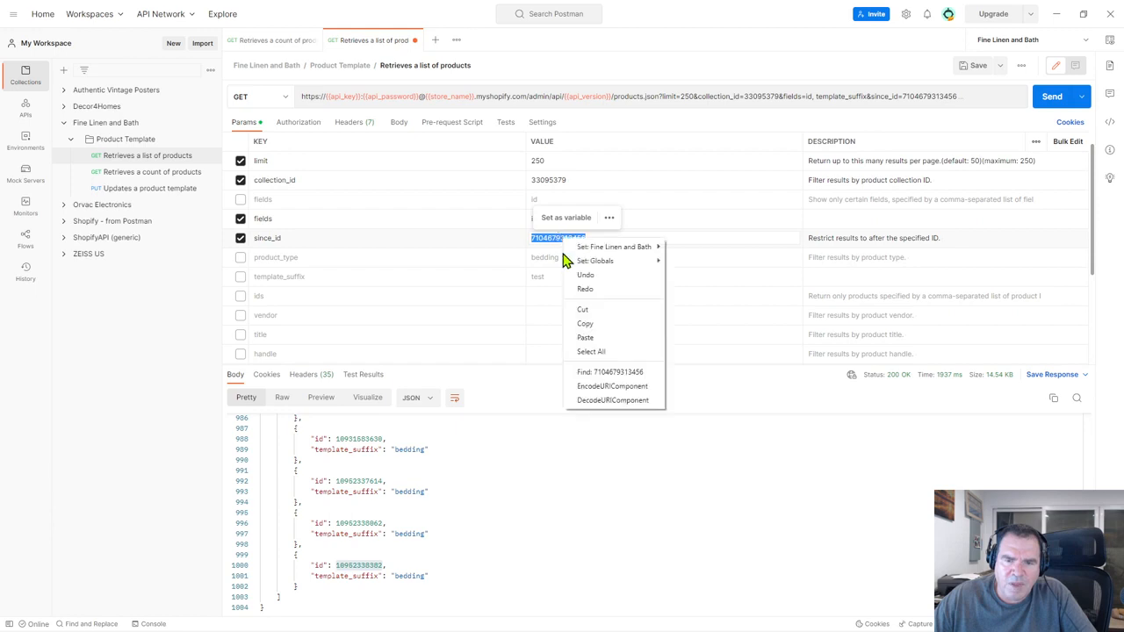
left_click(589, 334)
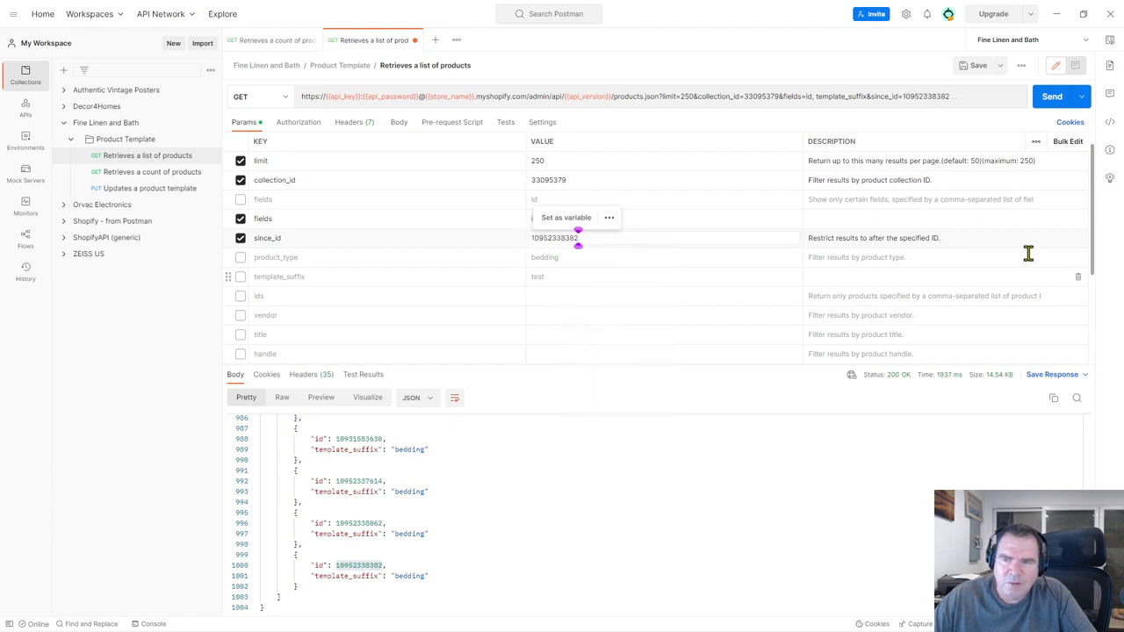
left_click(1058, 104)
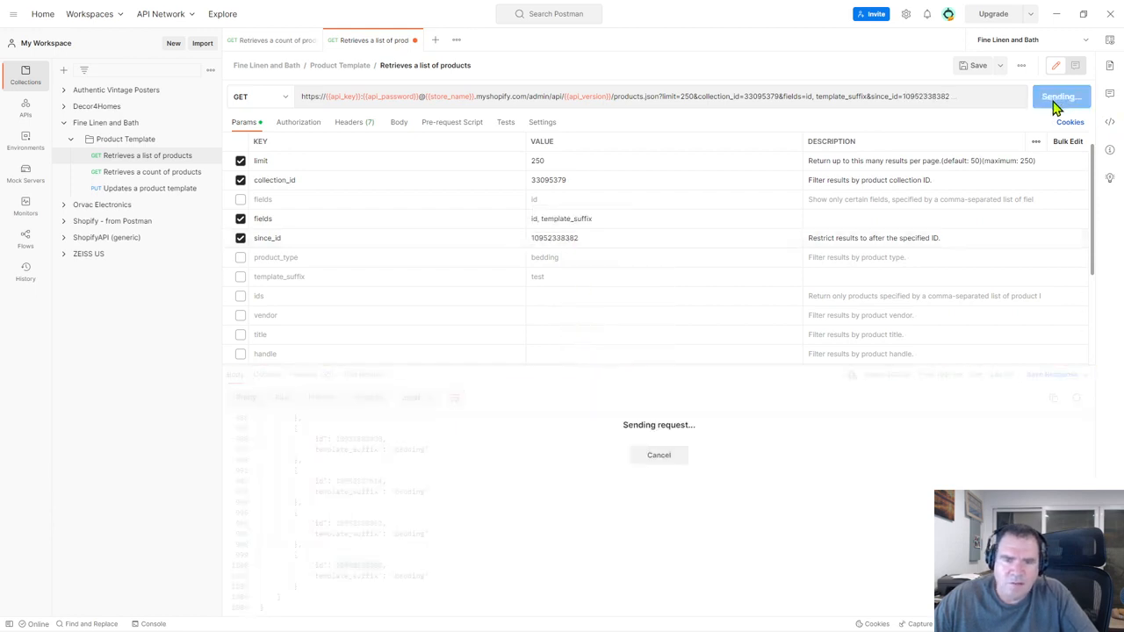
Step: Switch the fields parameter back to the one requesting only id and resend the request for the next batch
left_click(369, 489)
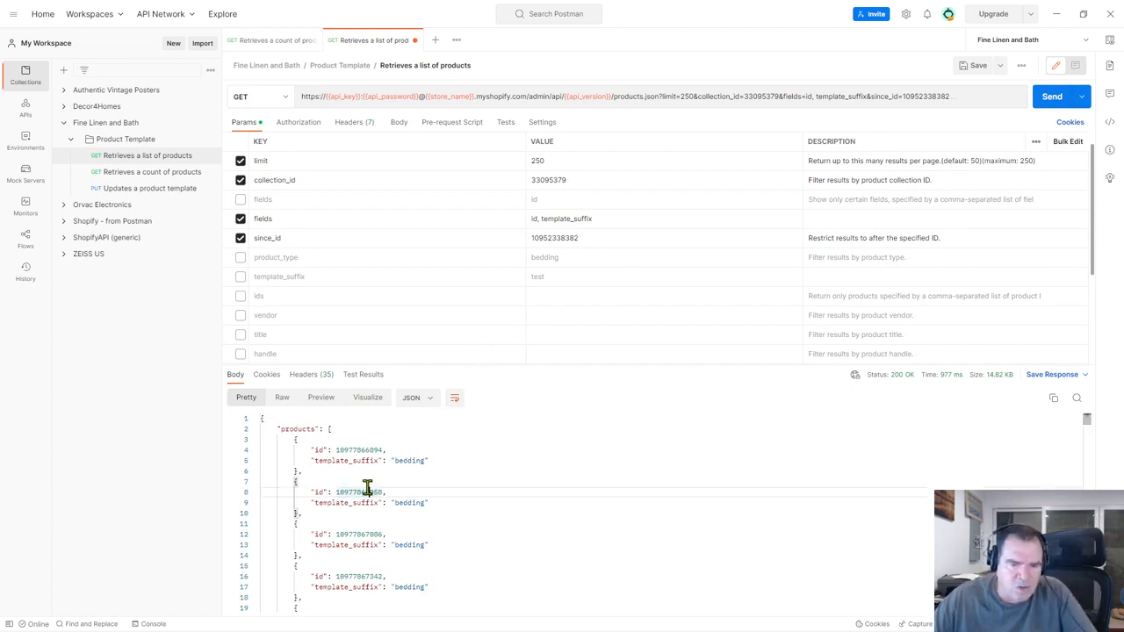
key("ctrl+a")
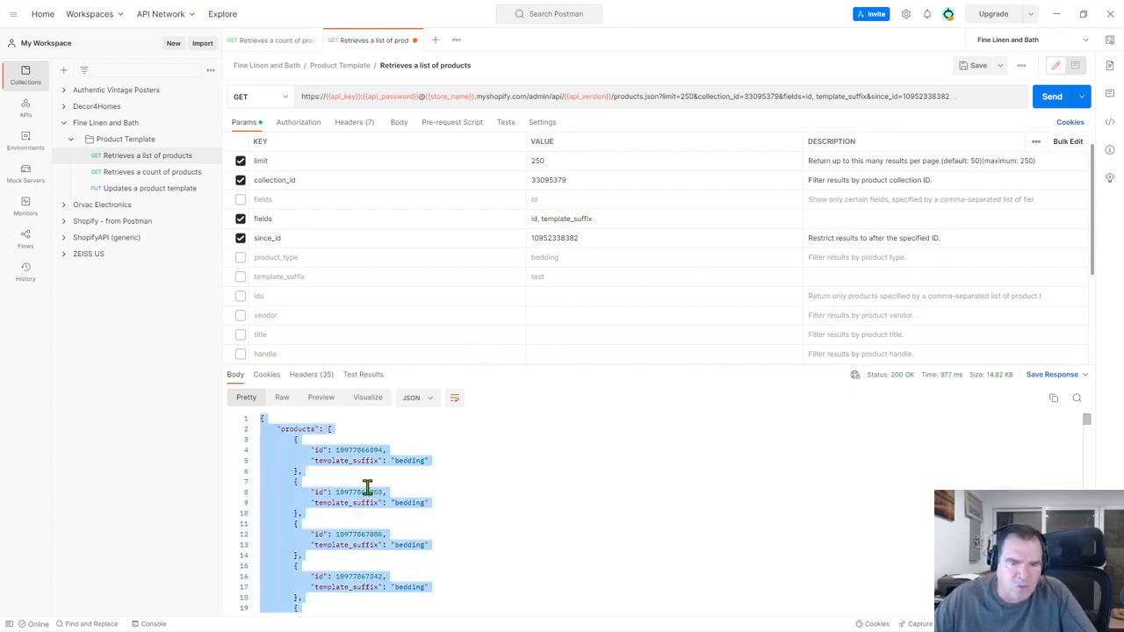
left_click(241, 219)
left_click(241, 199)
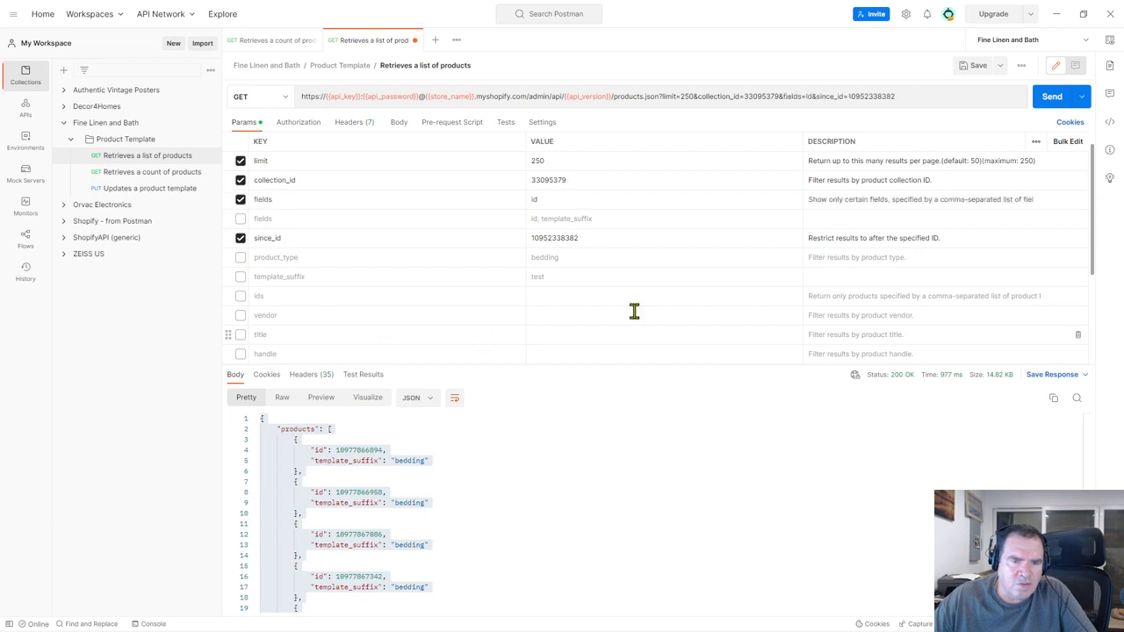
left_click(1057, 97)
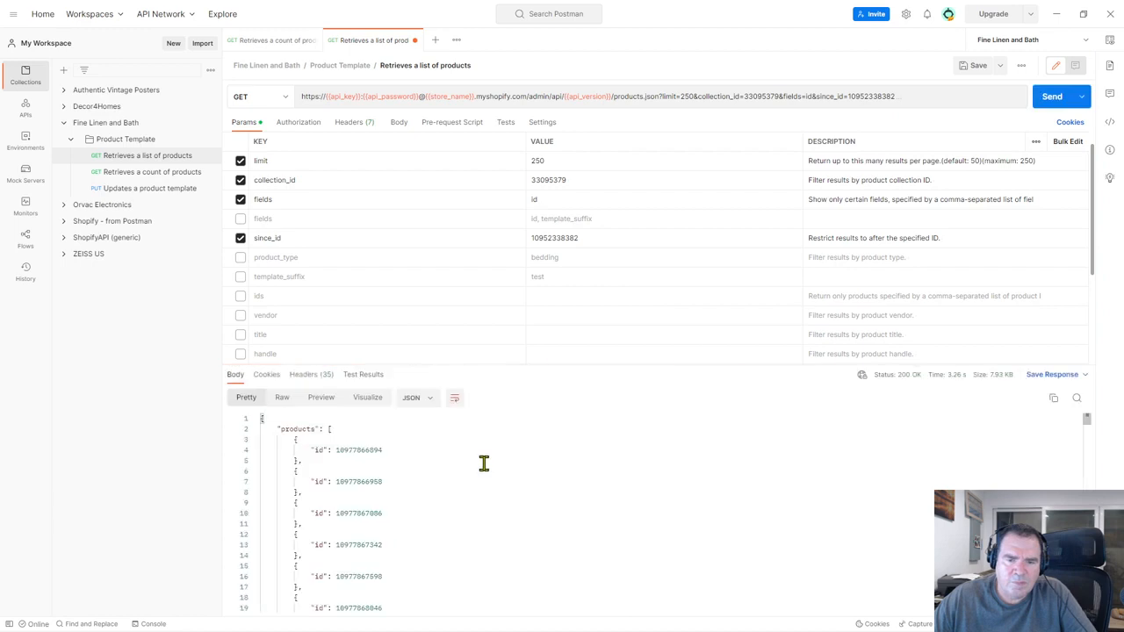
Step: Copy the entire JSON response containing the second batch of Bedding product IDs
left_click(509, 439)
key("ctrl+a")
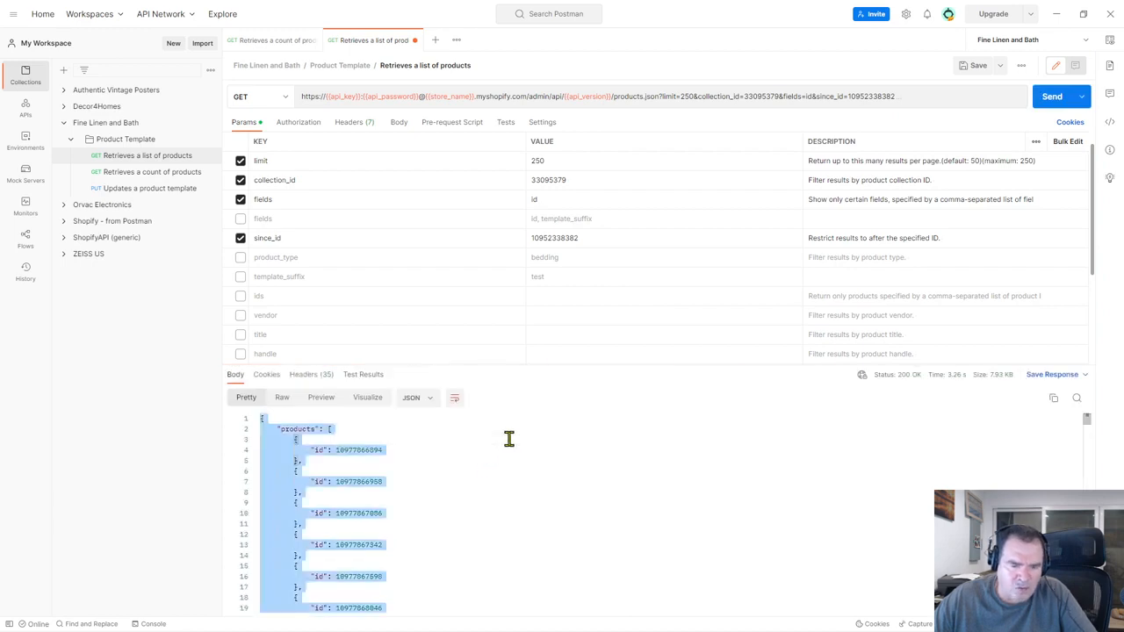
right_click(289, 472)
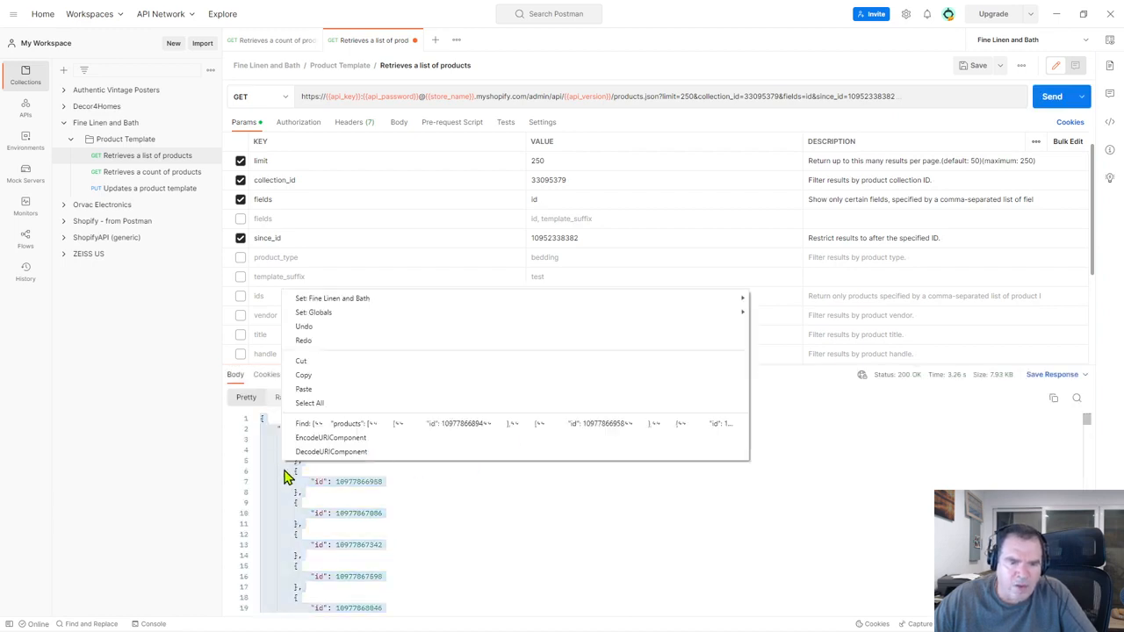
left_click(303, 376)
Step: Switch to Excel and paste the copied second batch into Sheet1 at cell A756, directly below the first batch, matching destination formatting
key("alt+Tab")
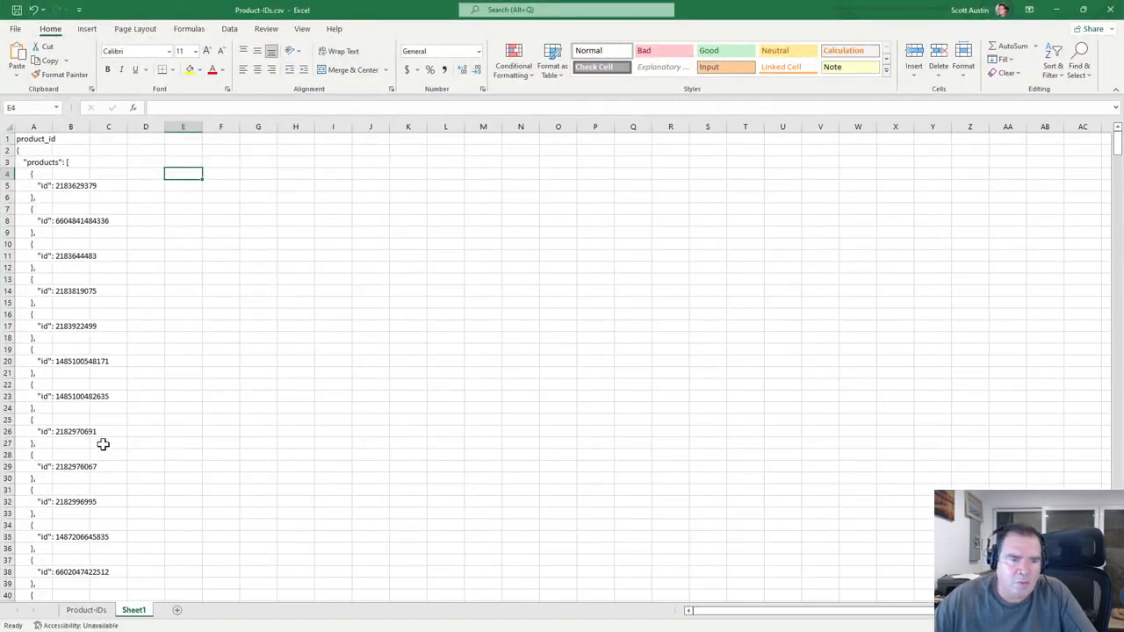
left_click(57, 441)
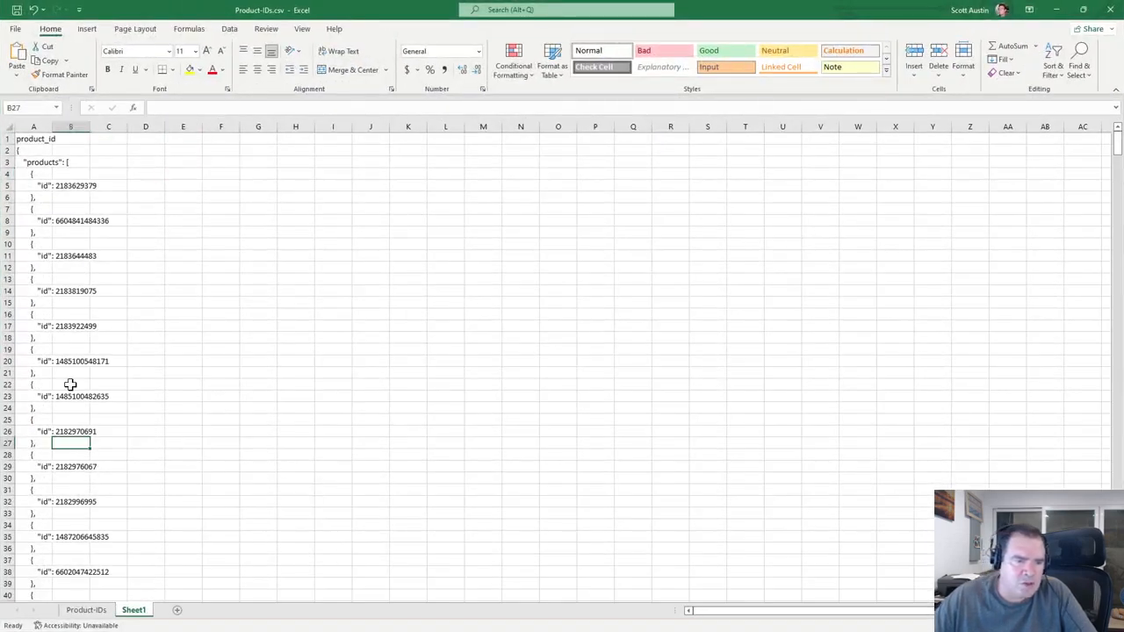
left_click(25, 431)
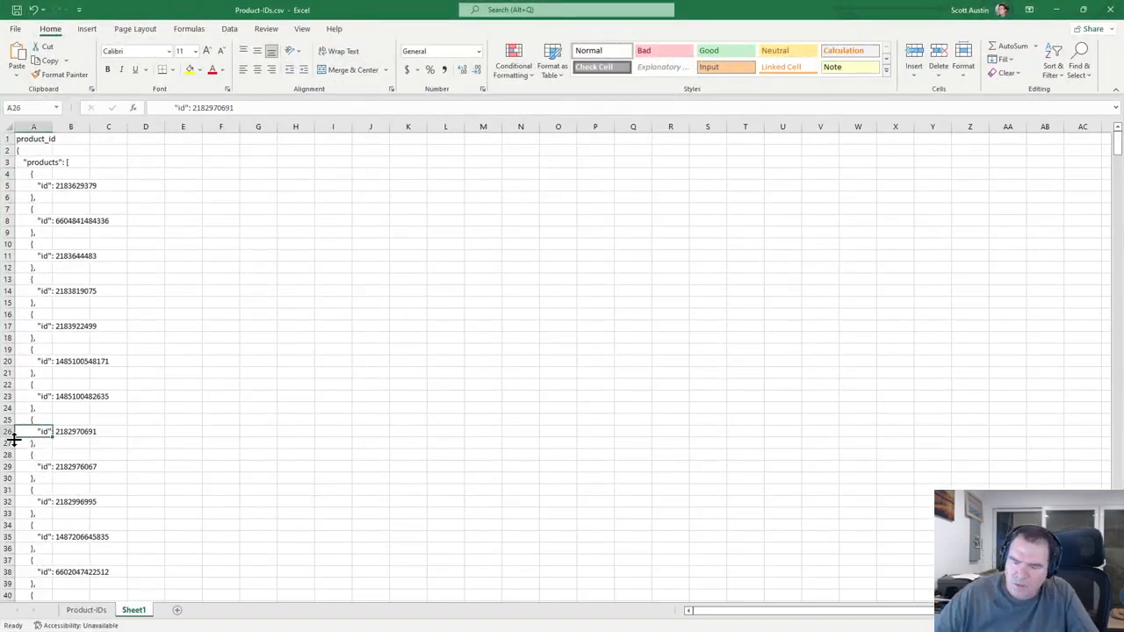
key("ctrl+Down")
key("Down")
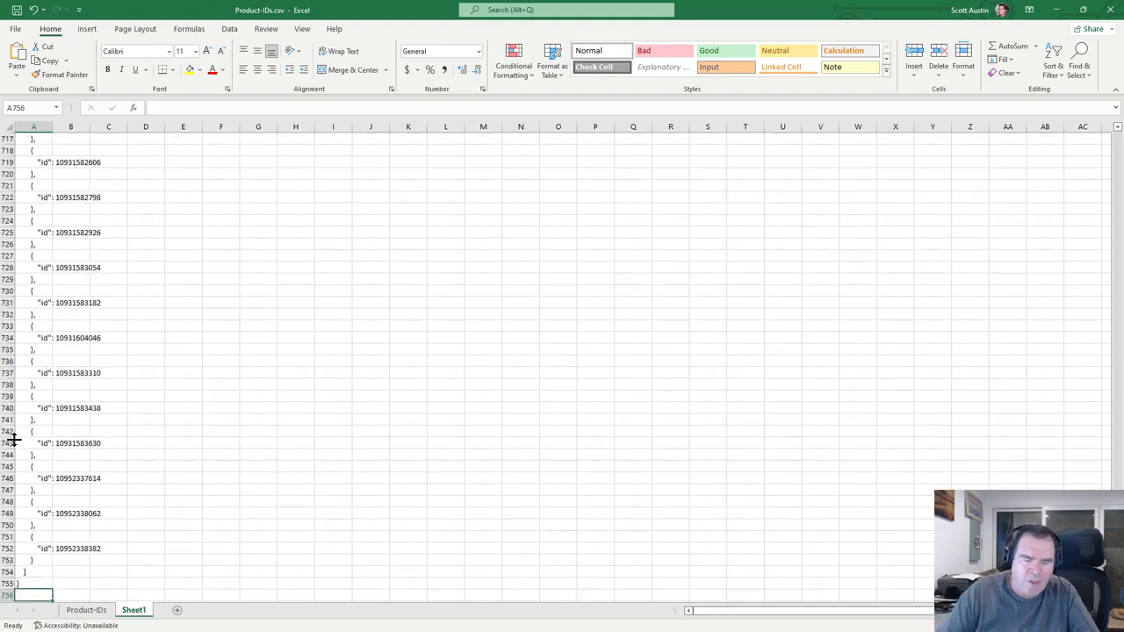
right_click(35, 596)
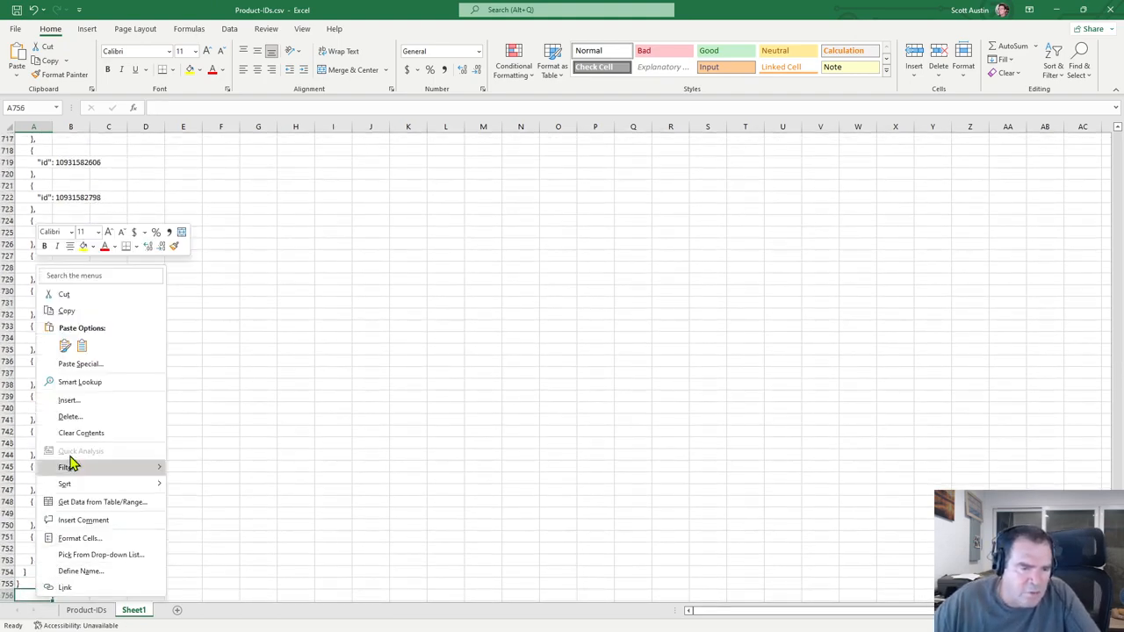
left_click(81, 344)
scroll(68, 466, "down", 8)
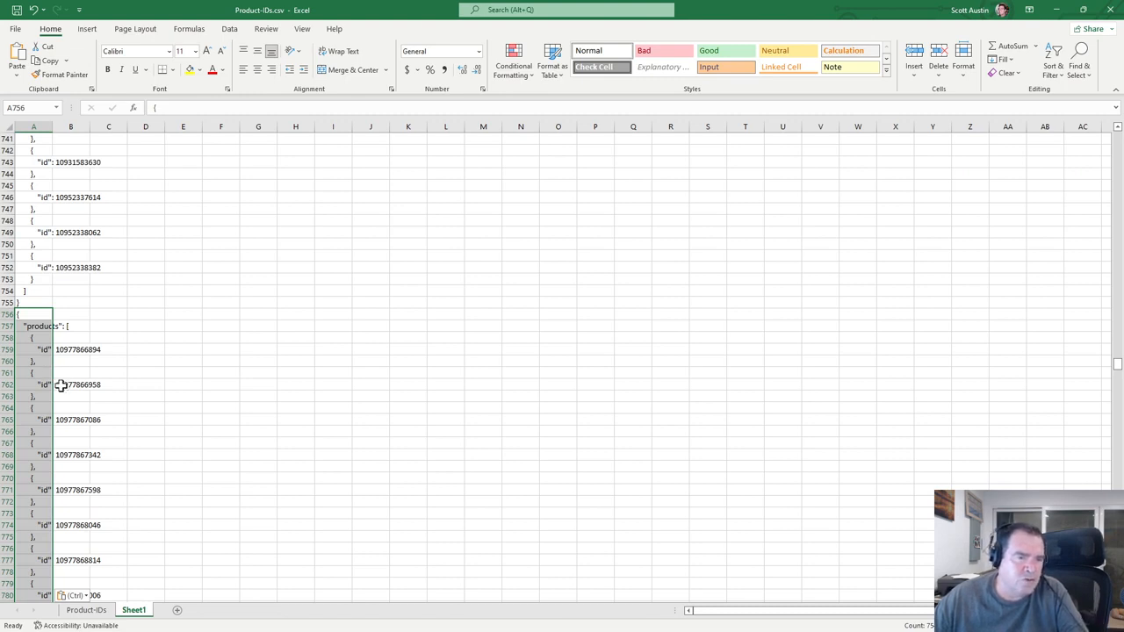
Step: Glance at the Product-IDs sheet, then return to the start of Sheet1 and widen column A to fit the full ID lines
left_click(81, 609)
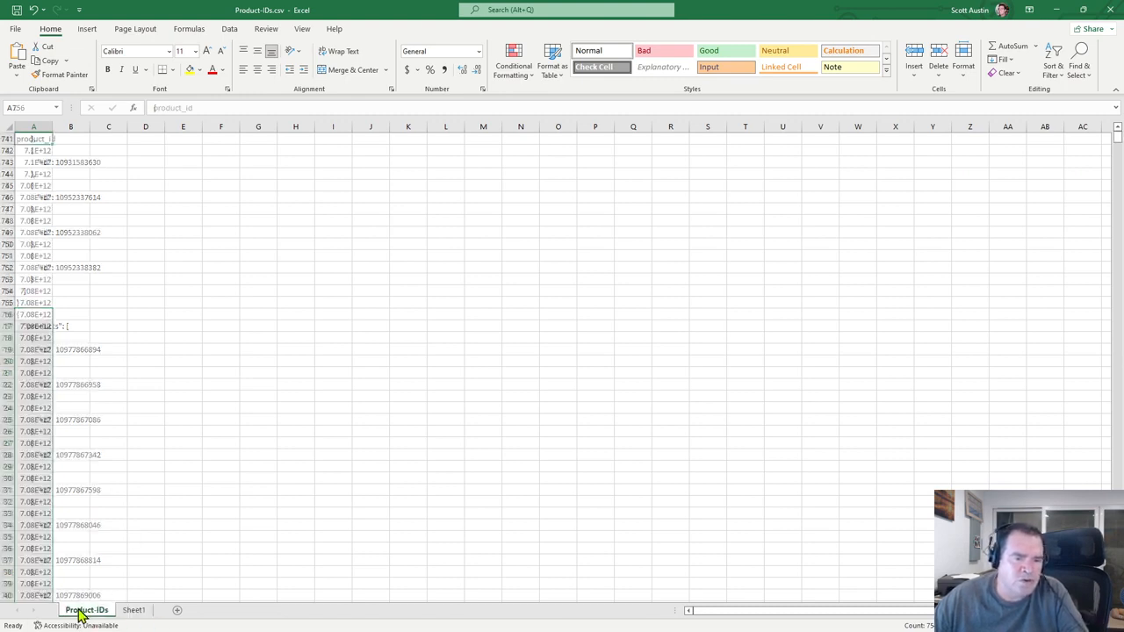
left_click(130, 612)
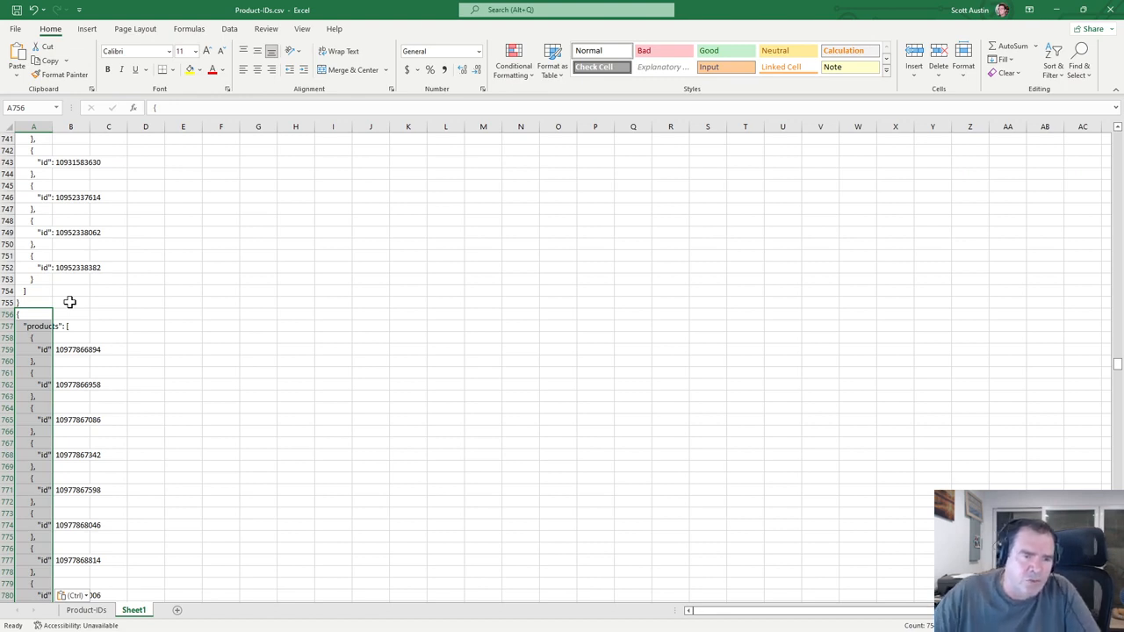
scroll(79, 227, "up", 4)
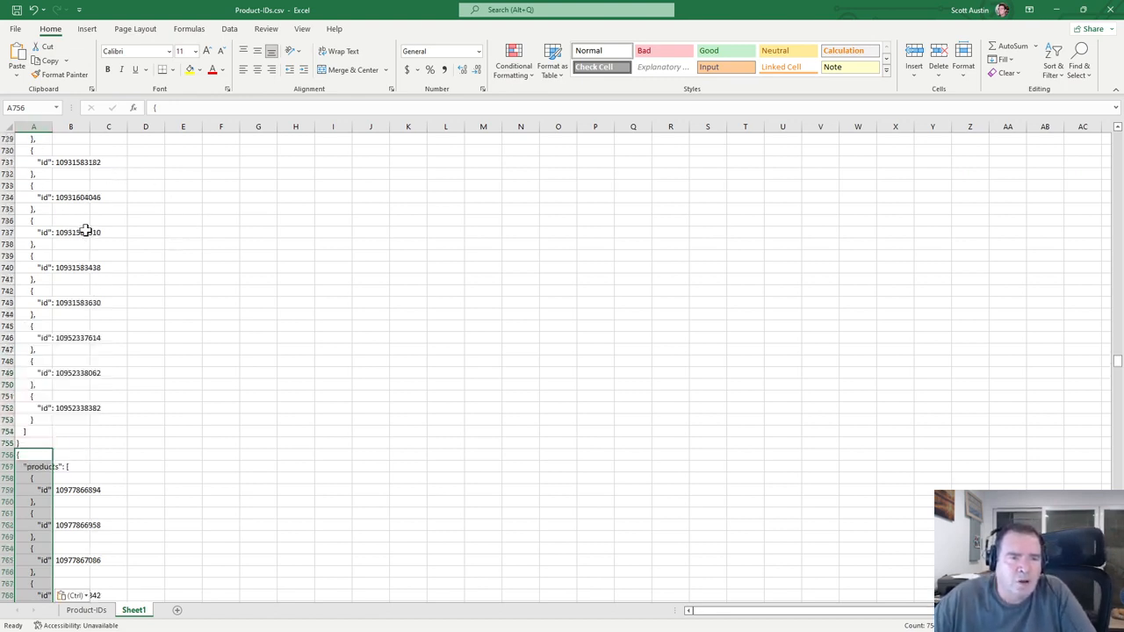
scroll(85, 231, "up", 20)
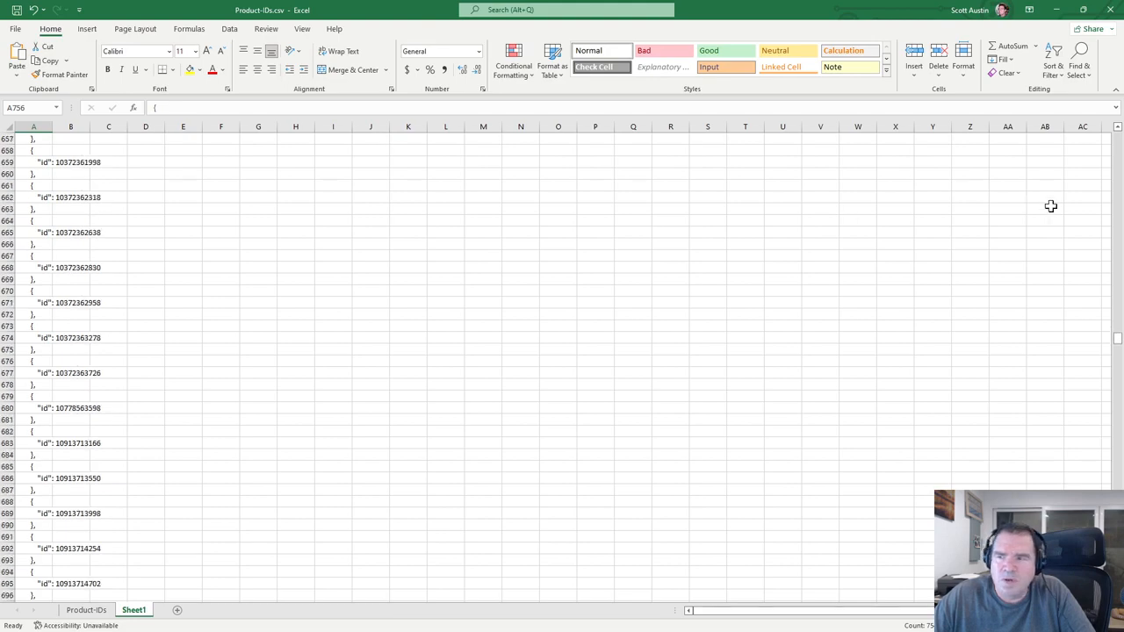
left_click_drag(1118, 345, 1118, 140)
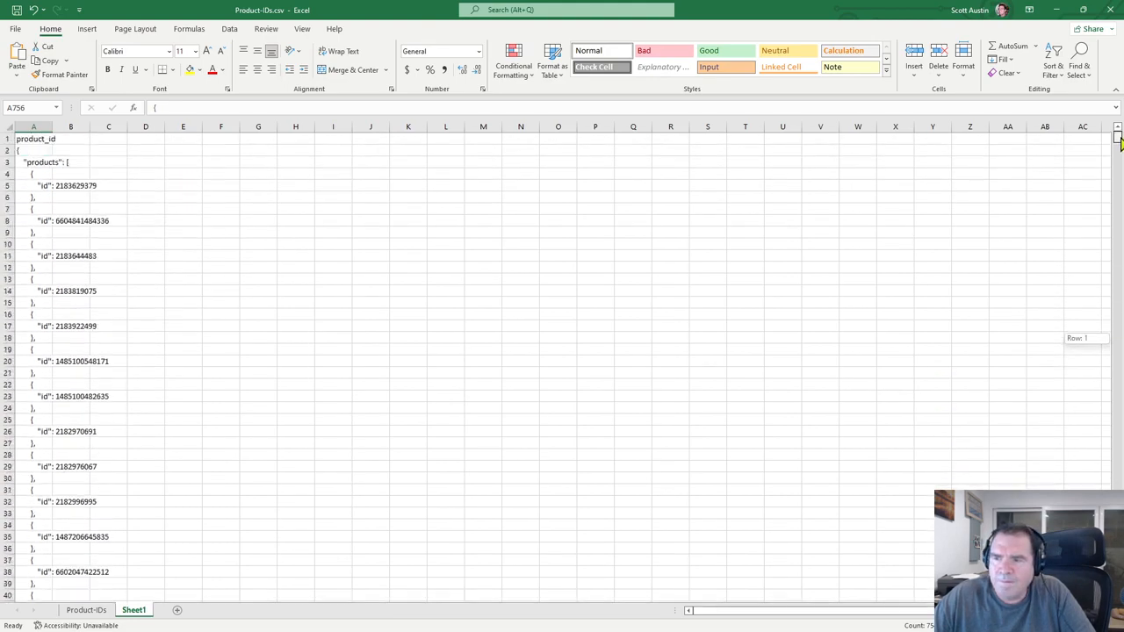
left_click_drag(52, 128, 131, 157)
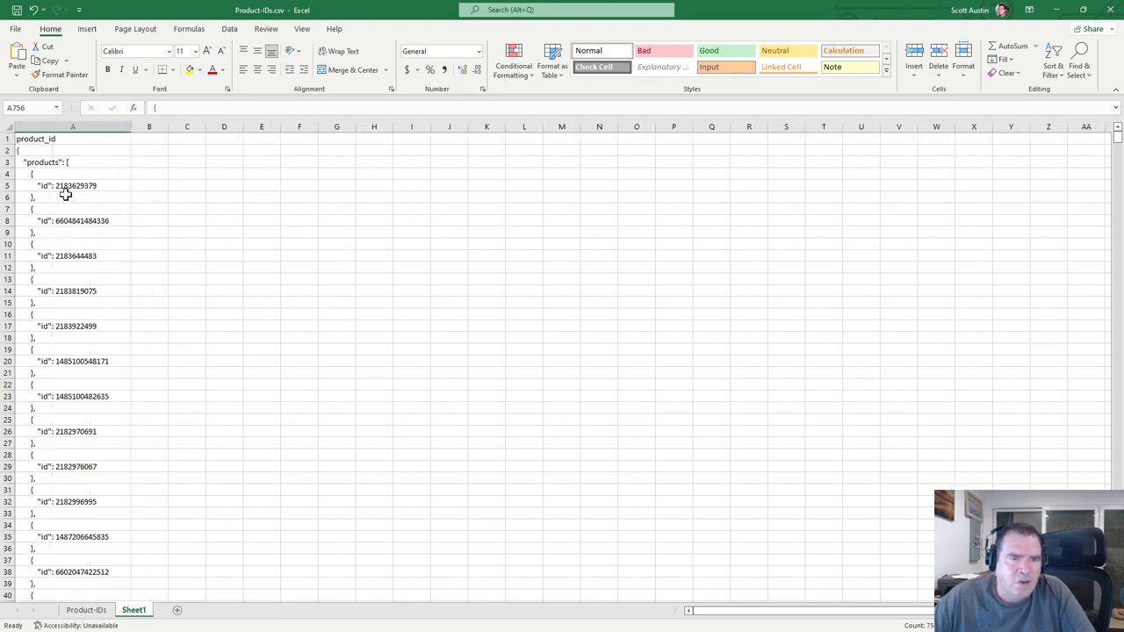
Step: On the Product-IDs sheet, inspect the full number stored in cell A2 and widen the product_id column slightly
left_click(85, 614)
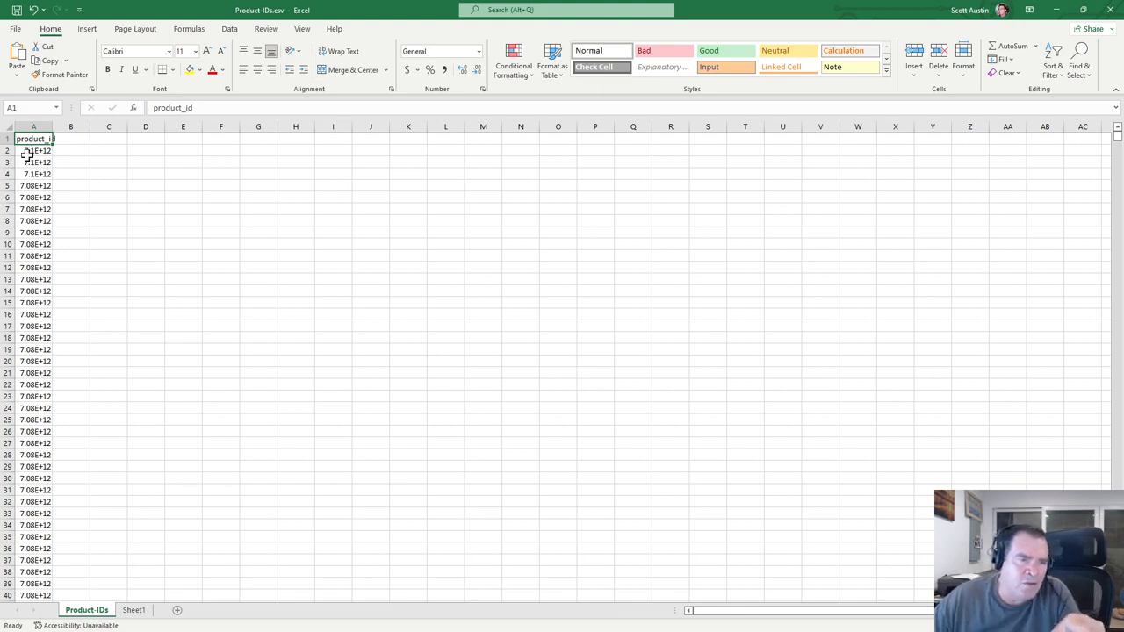
left_click(33, 151)
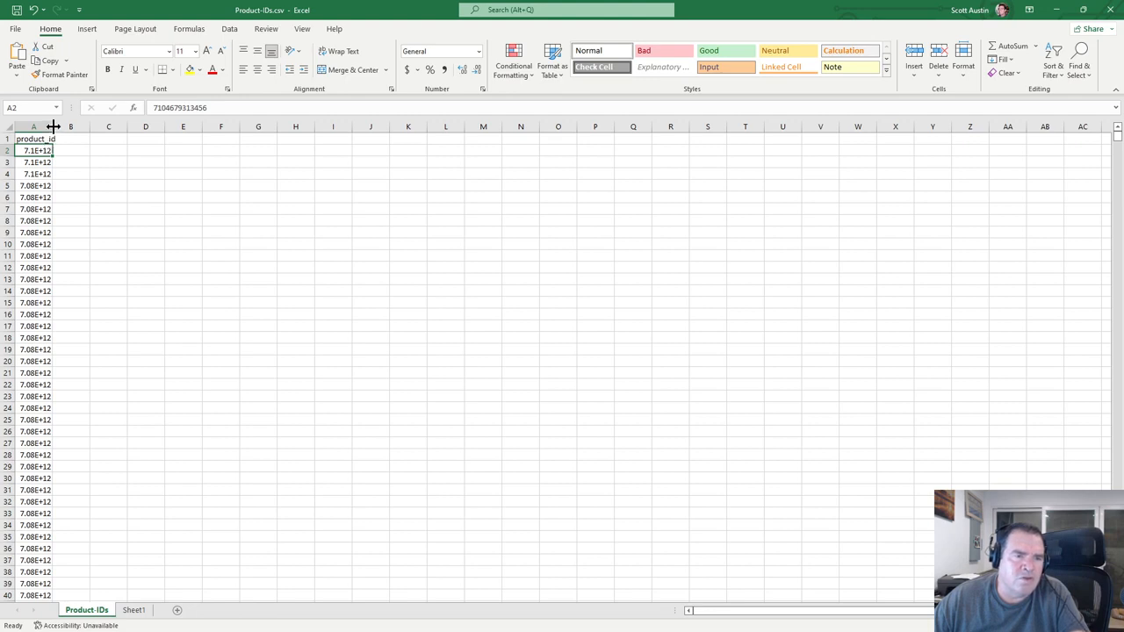
left_click_drag(213, 107, 126, 107)
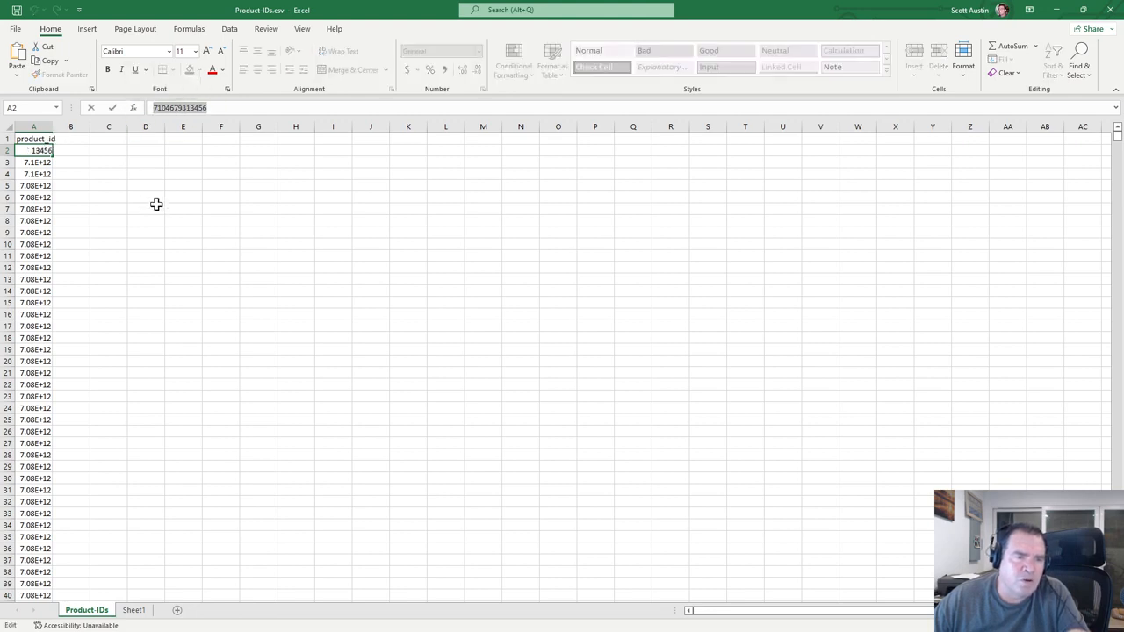
left_click(96, 175)
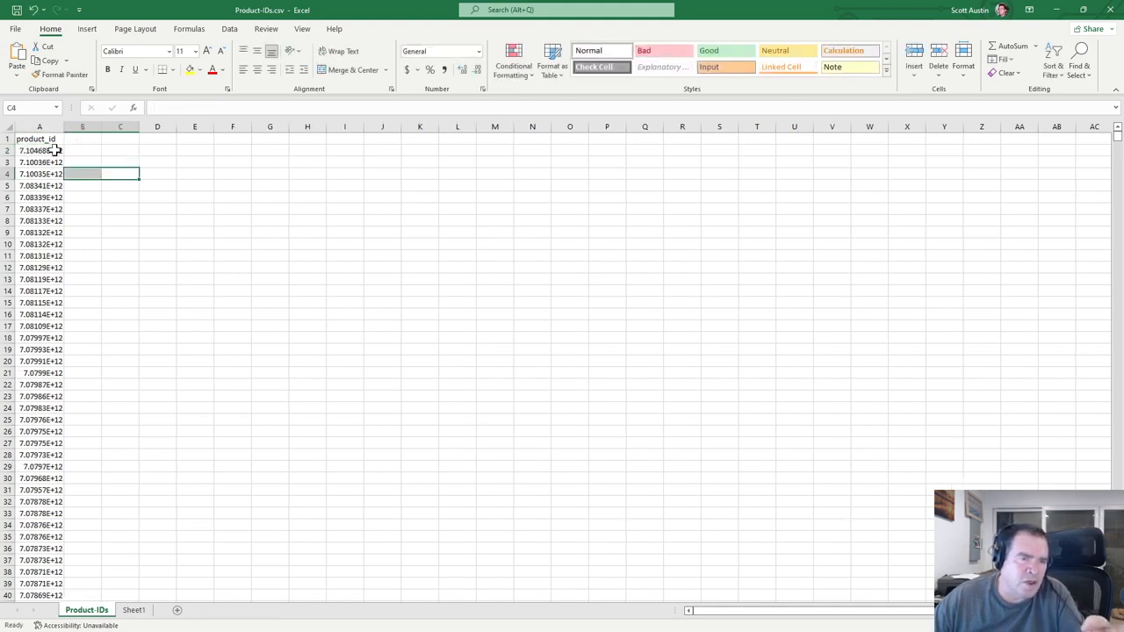
left_click(32, 153)
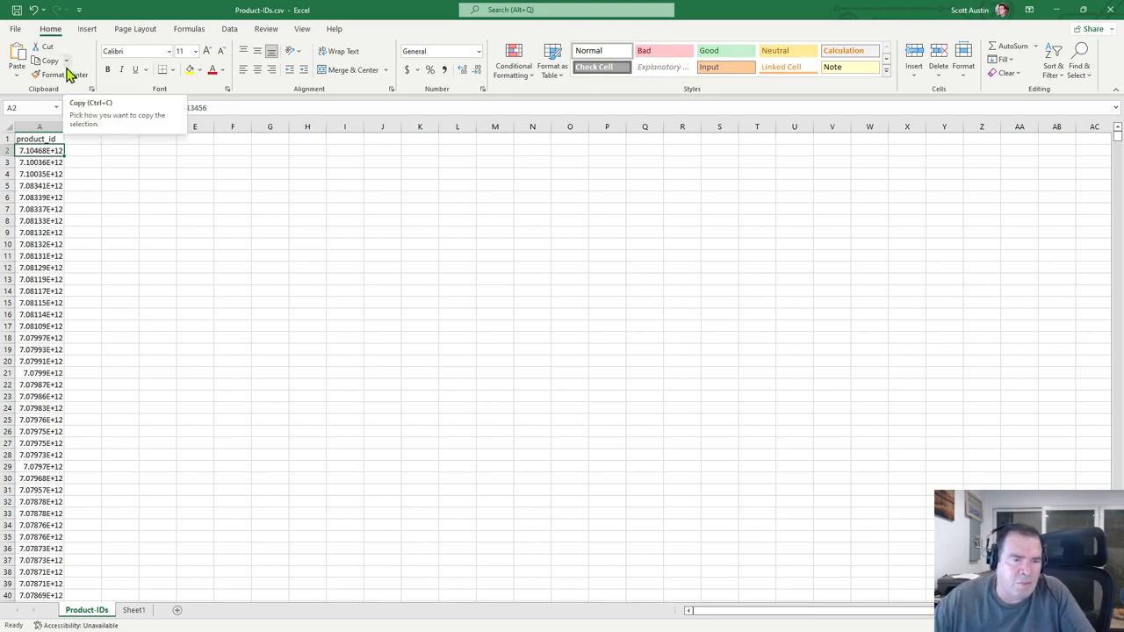
Step: Sort column A of Sheet1 in descending order, Z to A, to group the bracket lines apart from the ID lines
left_click(134, 610)
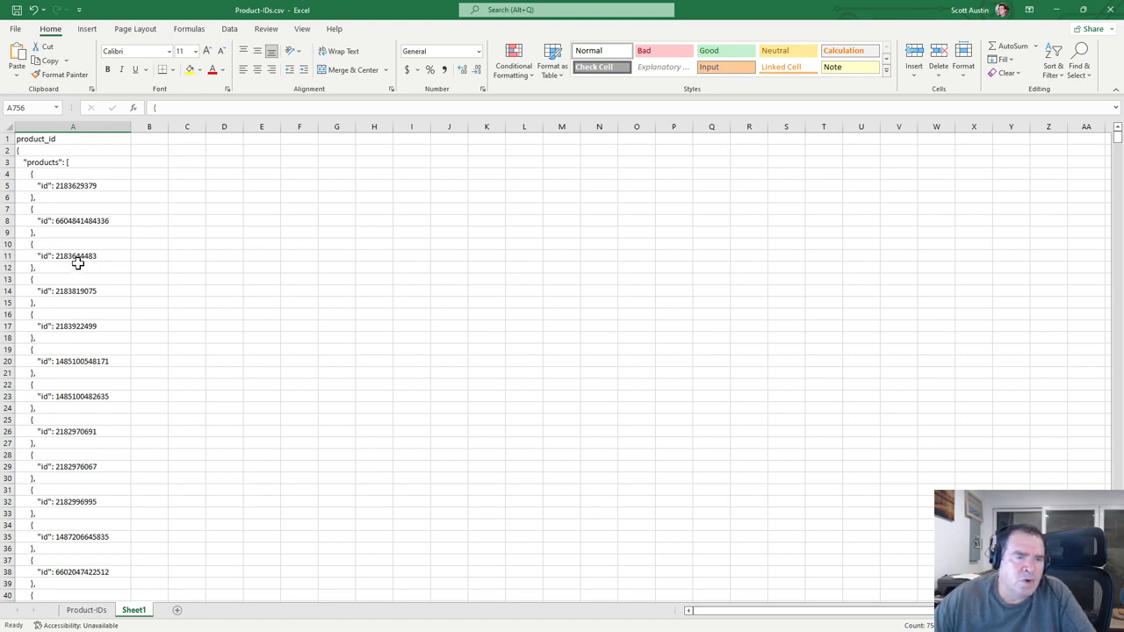
left_click(73, 124)
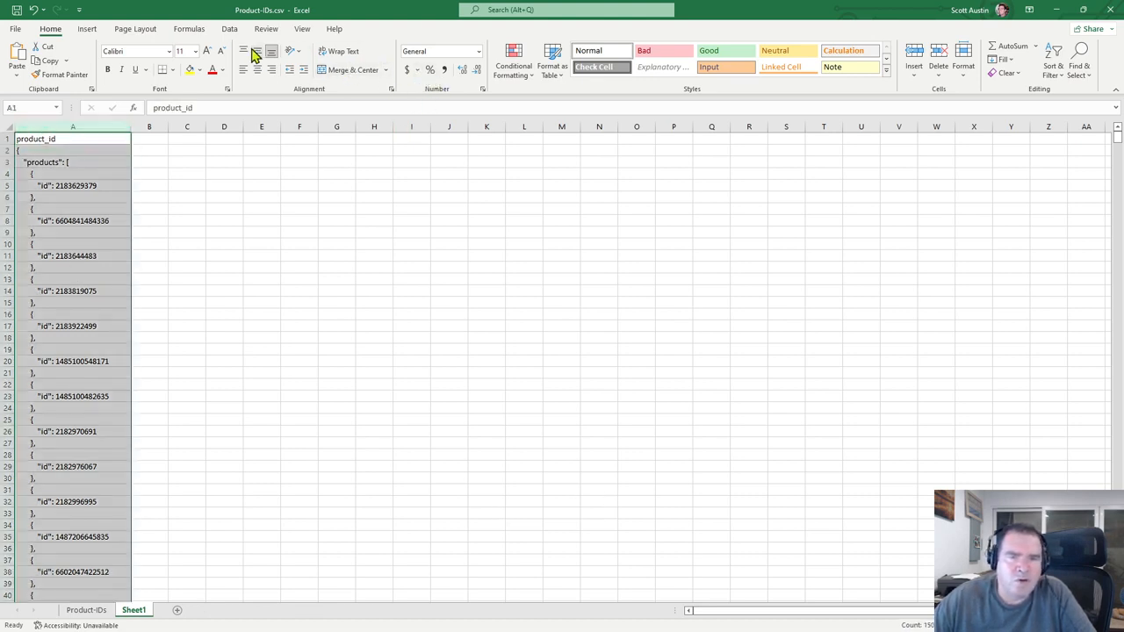
left_click(228, 30)
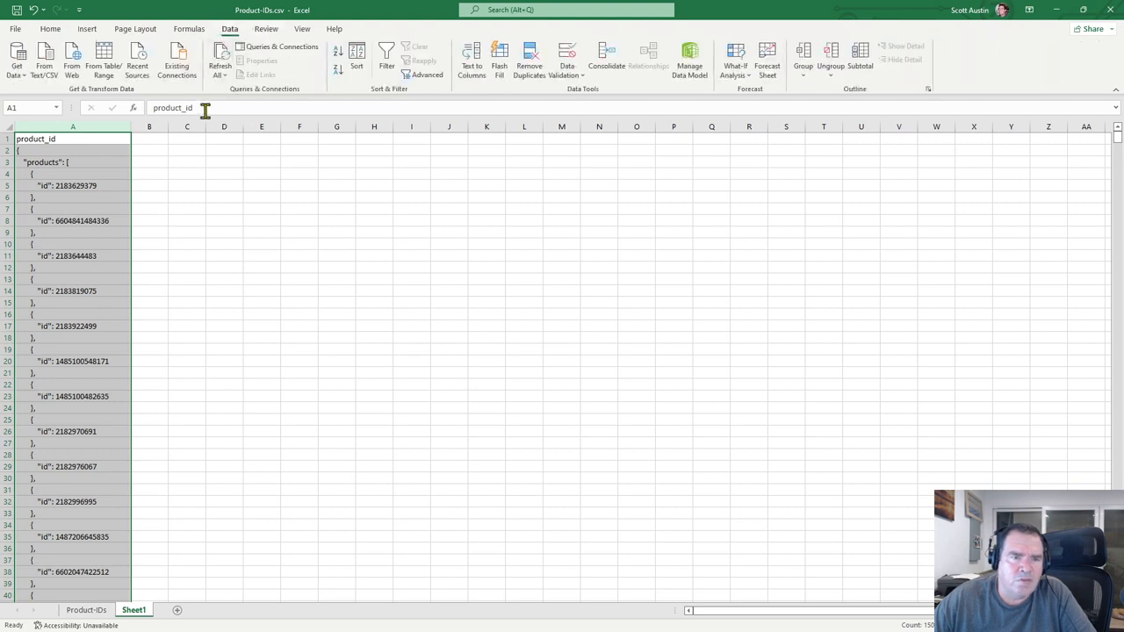
left_click(339, 72)
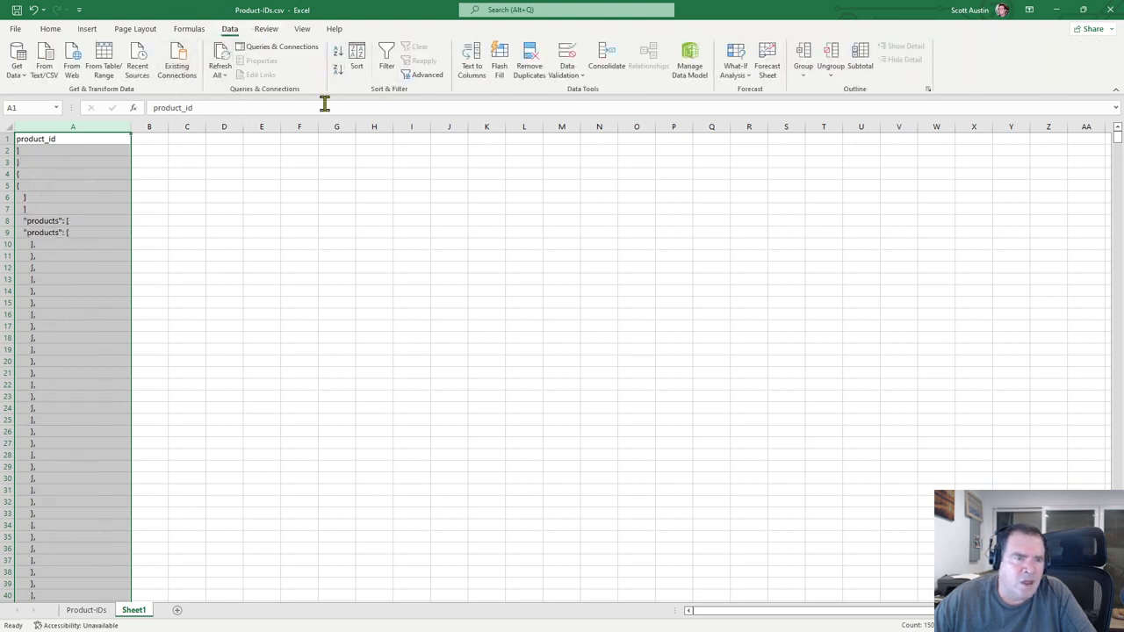
left_click(78, 279)
Step: Delete rows 2 to 1009 of Sheet1, which hold only brackets and "products" lines
left_click(7, 150)
left_click_drag(7, 150, 211, 484)
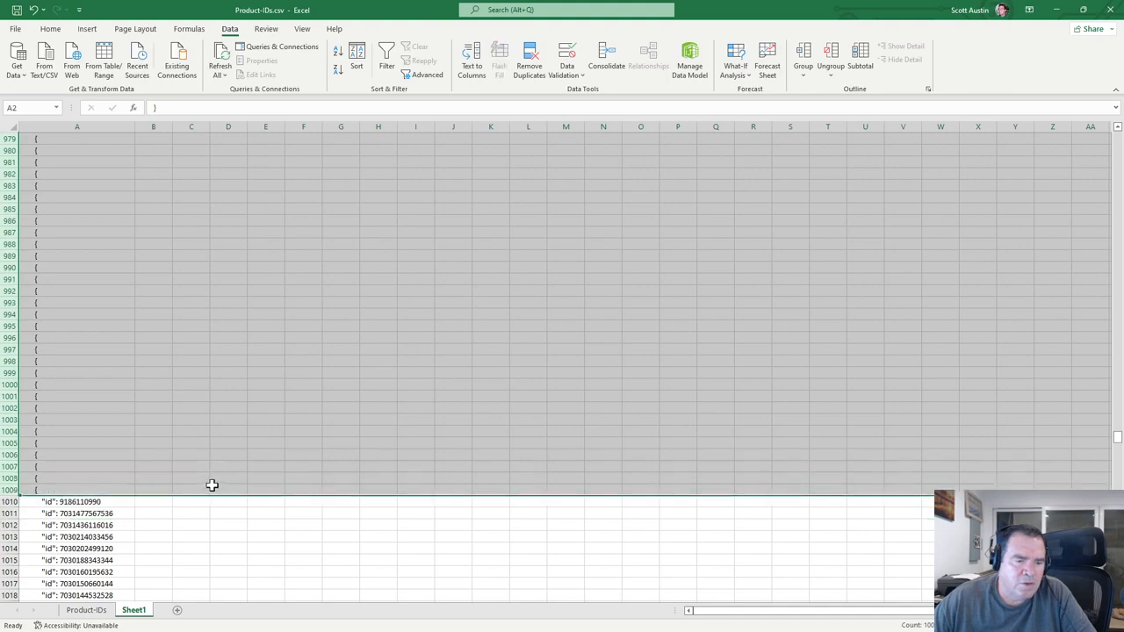
right_click(116, 396)
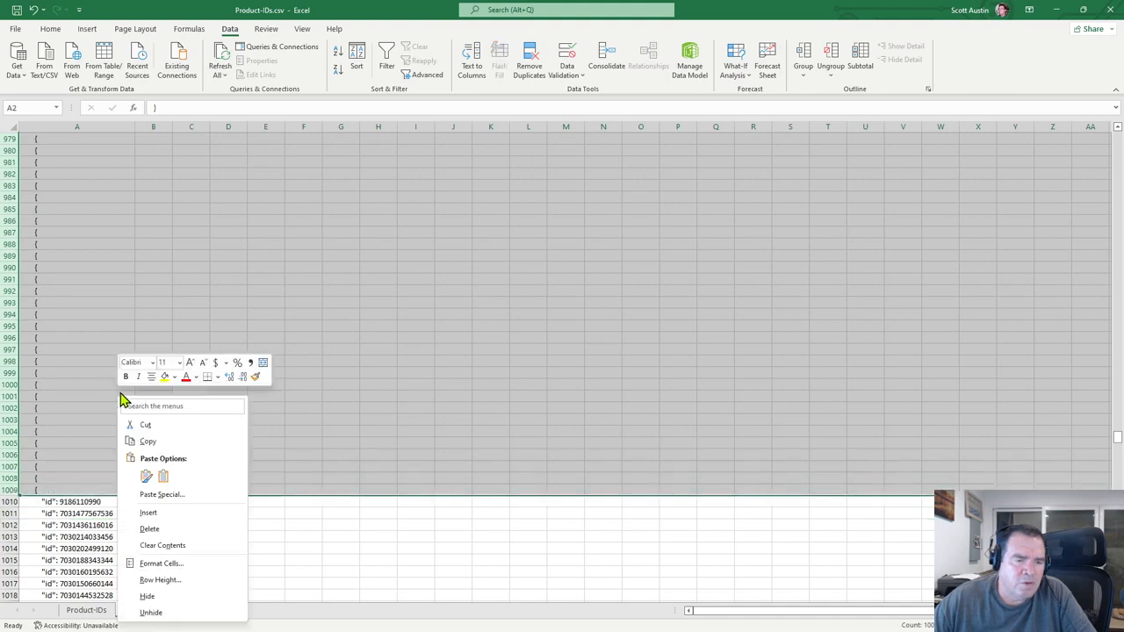
left_click(149, 531)
left_click(127, 184)
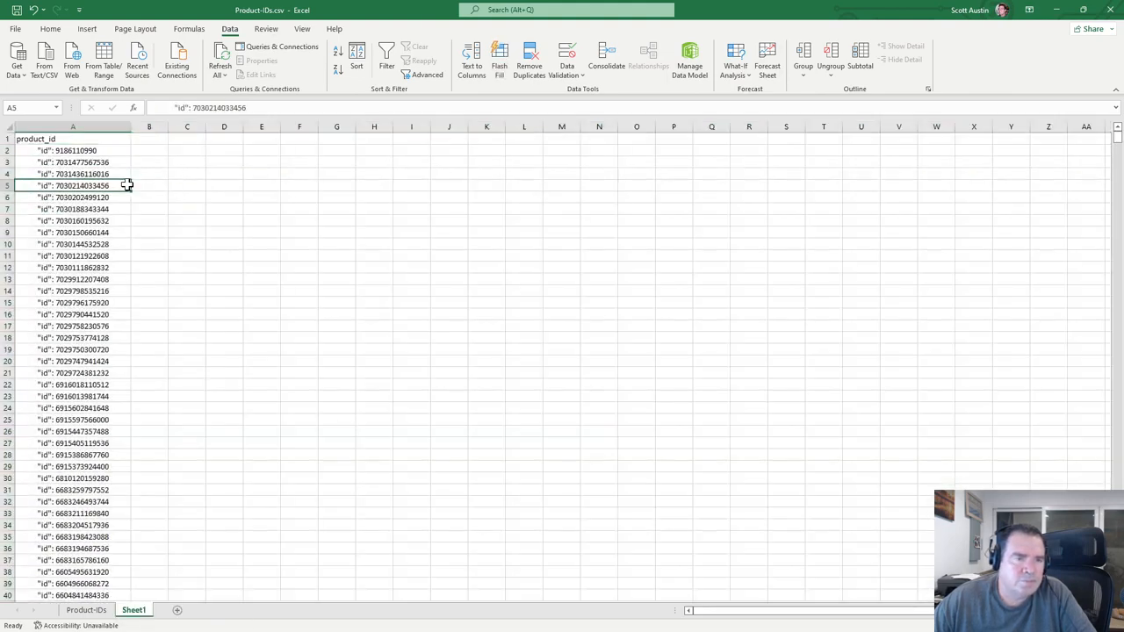
Step: Set the number format of the whole product_id column in Sheet1 to Number
left_click(91, 151)
left_click(60, 126)
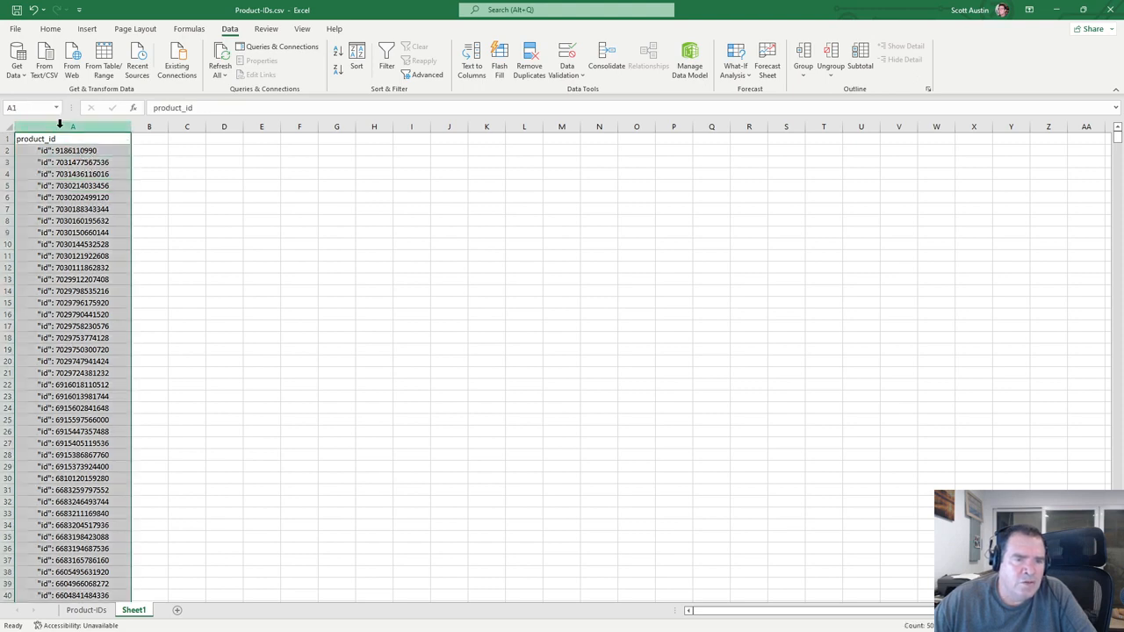
left_click(50, 29)
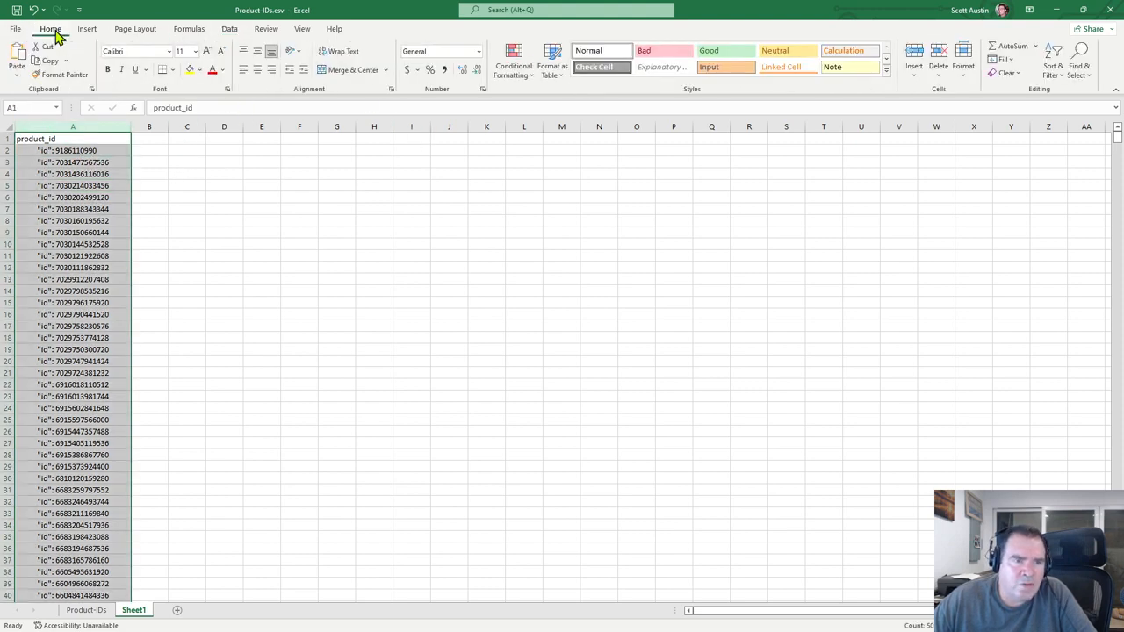
left_click(478, 52)
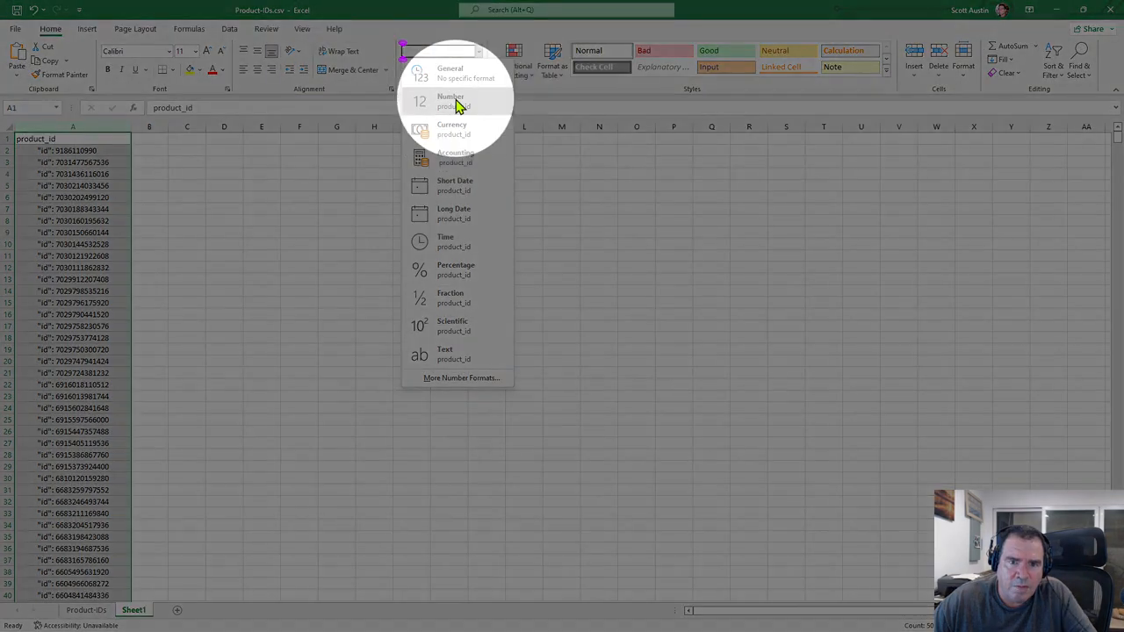
left_click(455, 104)
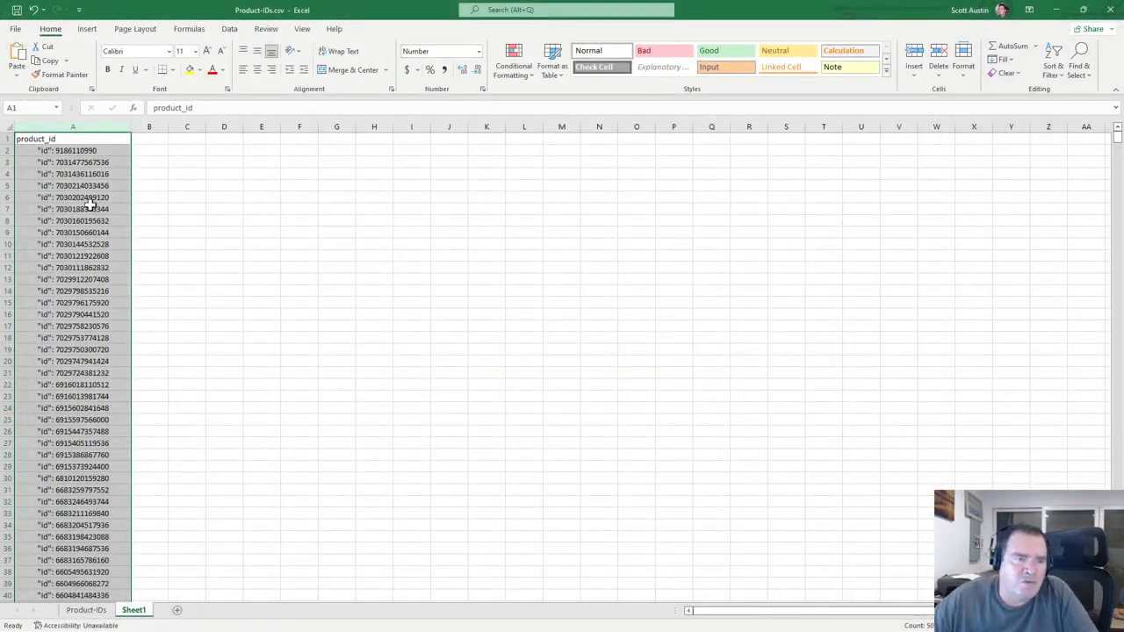
Step: Copy the "id": prefix, including its leading spaces, from the contents of cell A2 without changing the cell
left_click(62, 152)
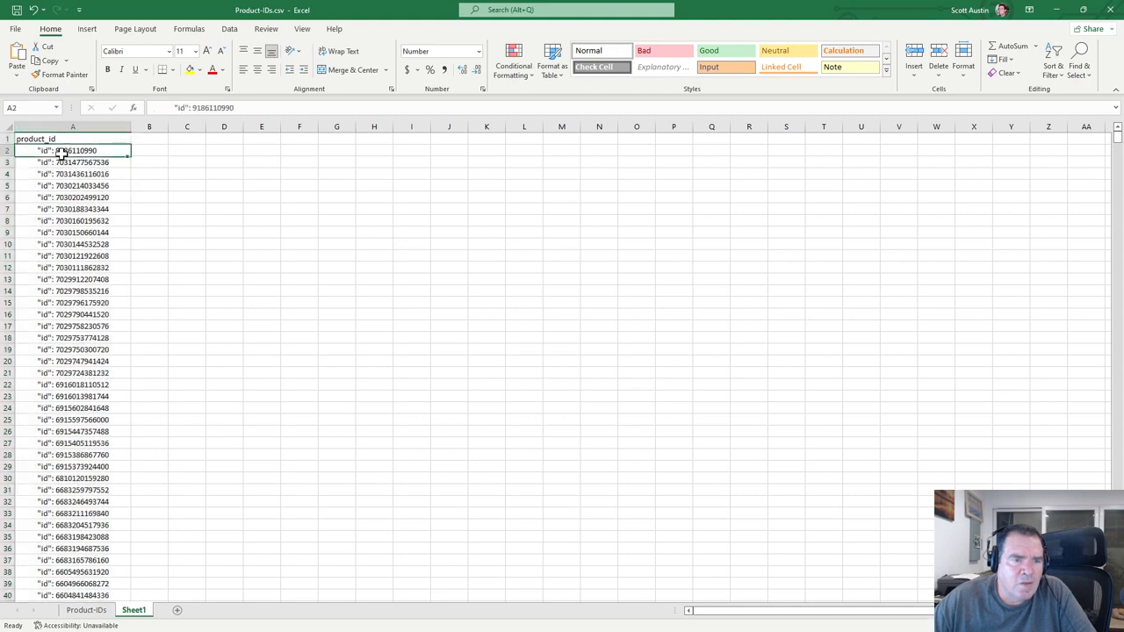
left_click_drag(190, 107, 173, 108)
right_click(173, 107)
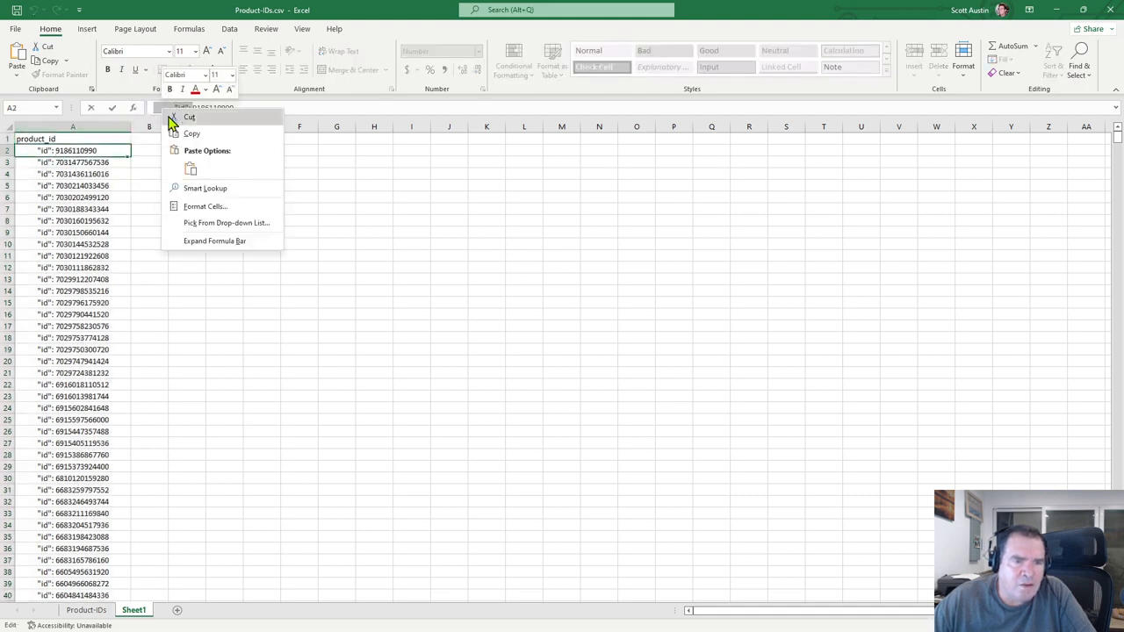
left_click(189, 134)
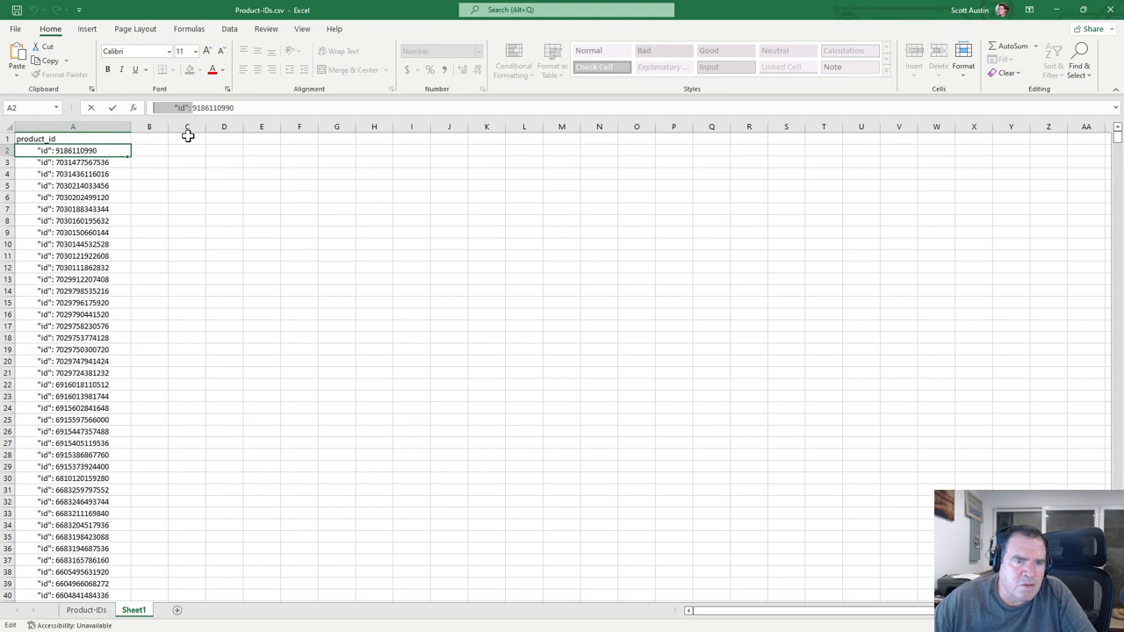
left_click(133, 187)
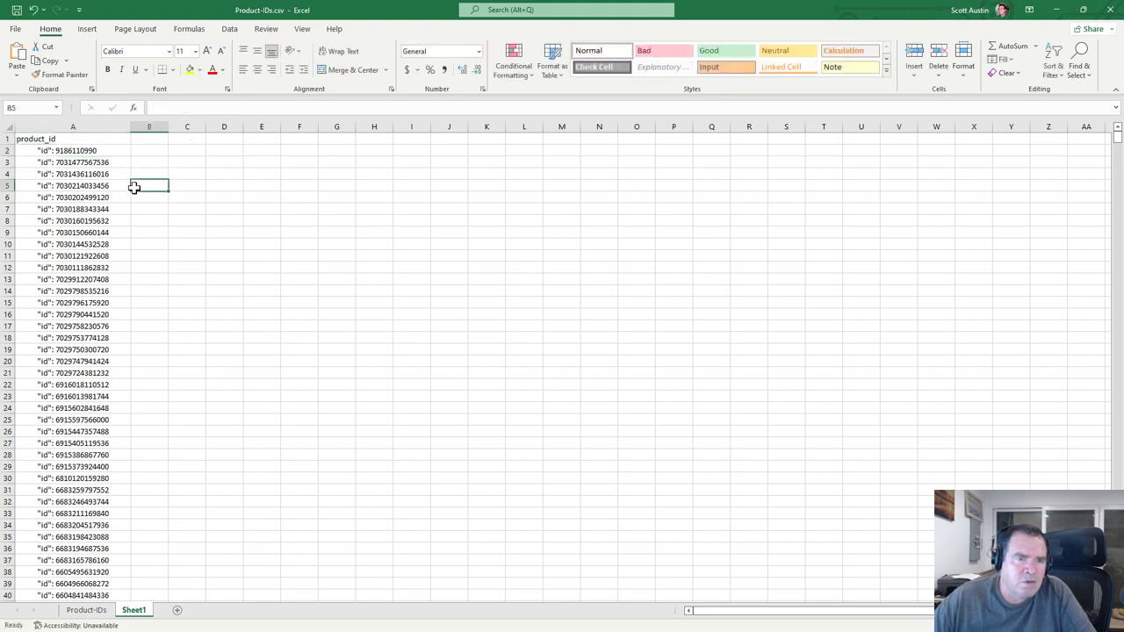
Step: Strip the "id": prefix from the whole product_id column by replacing it with nothing, and show the IDs with zero decimal places
left_click(78, 126)
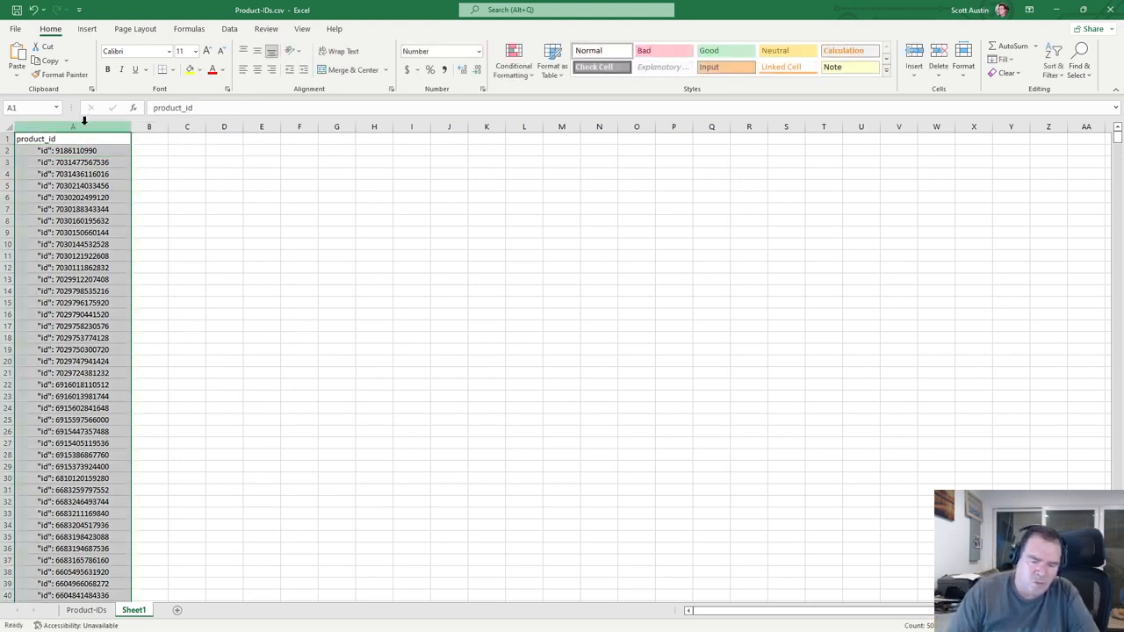
key("ctrl+f")
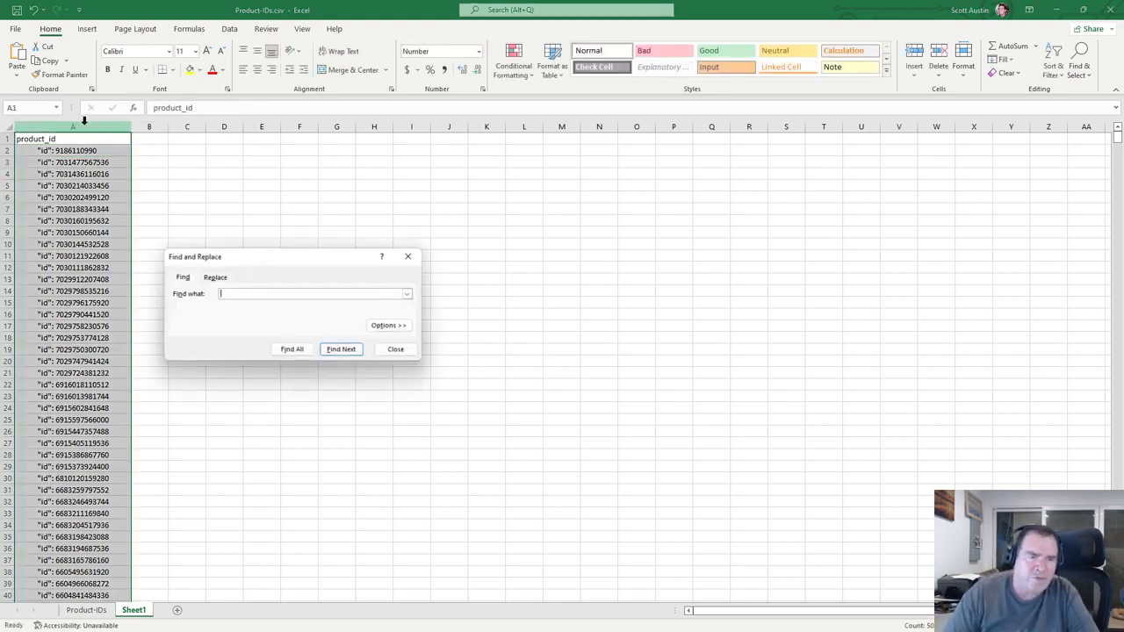
right_click(234, 293)
left_click(261, 326)
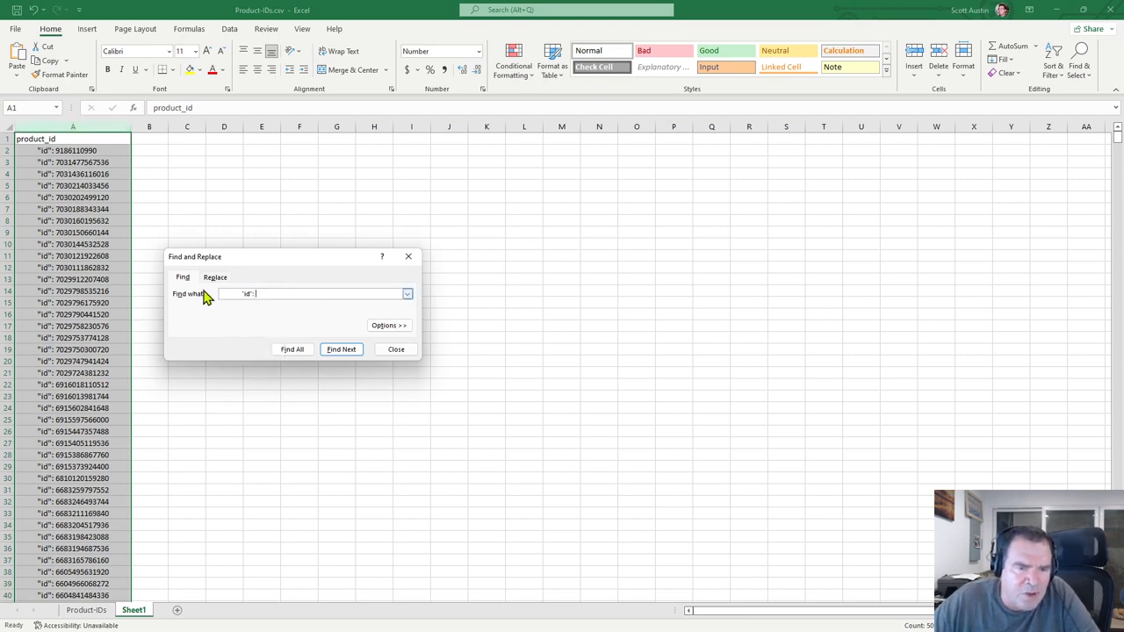
left_click(215, 277)
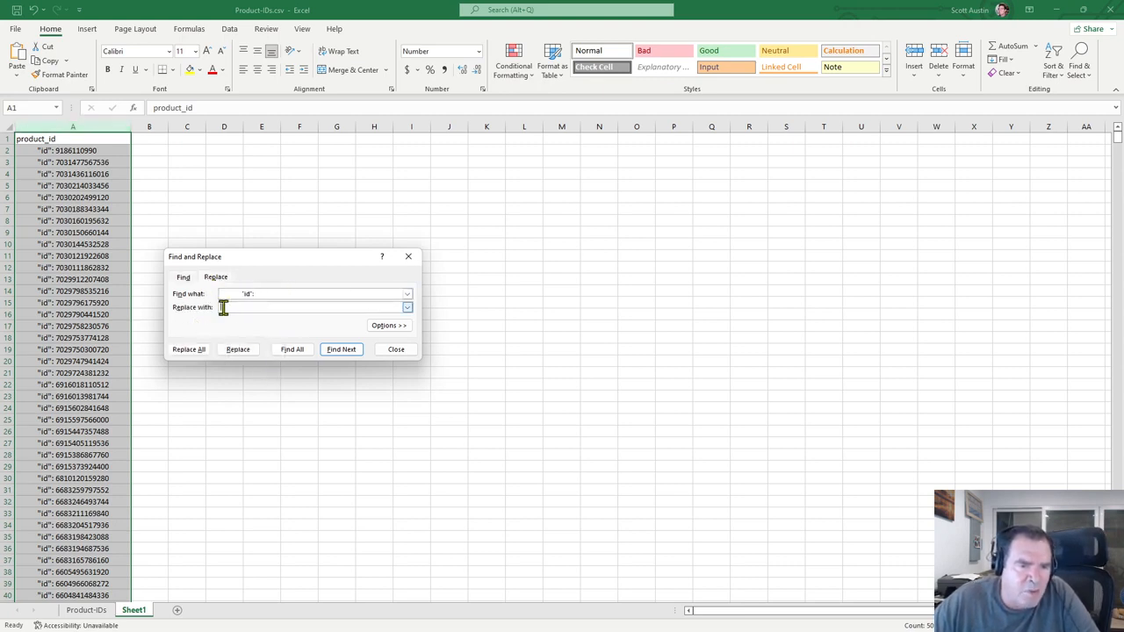
left_click(221, 308)
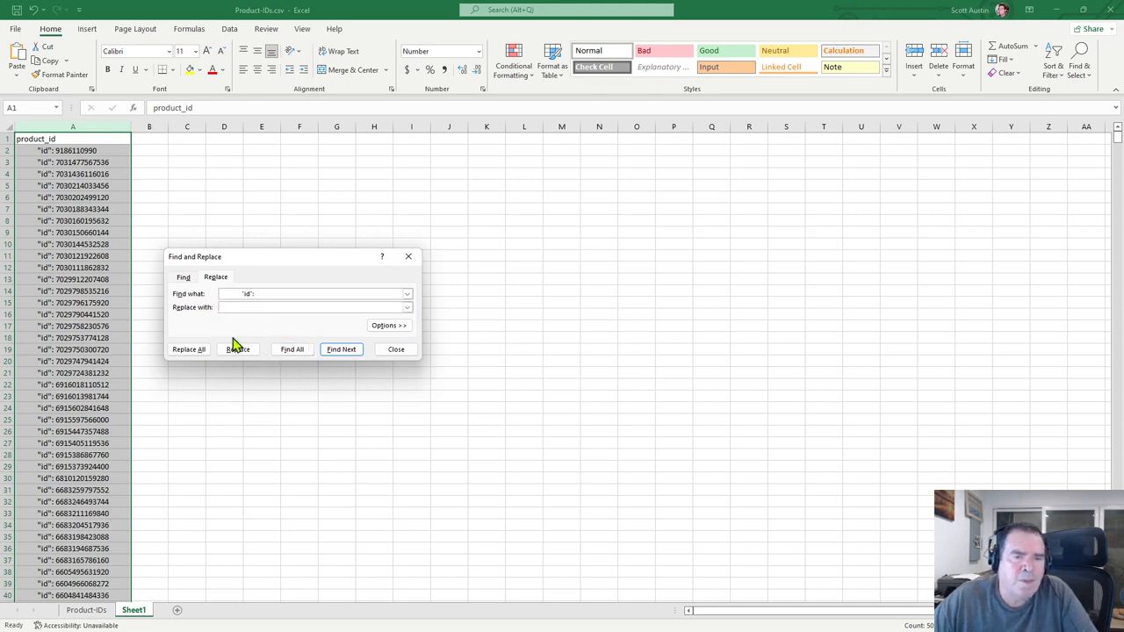
left_click(188, 349)
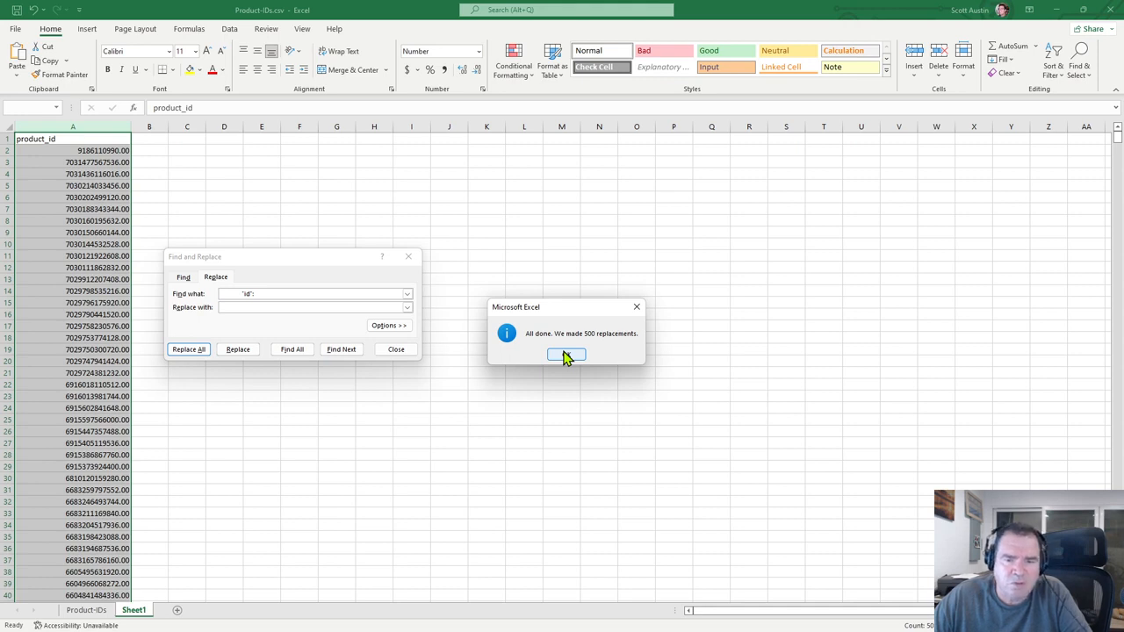
left_click(564, 356)
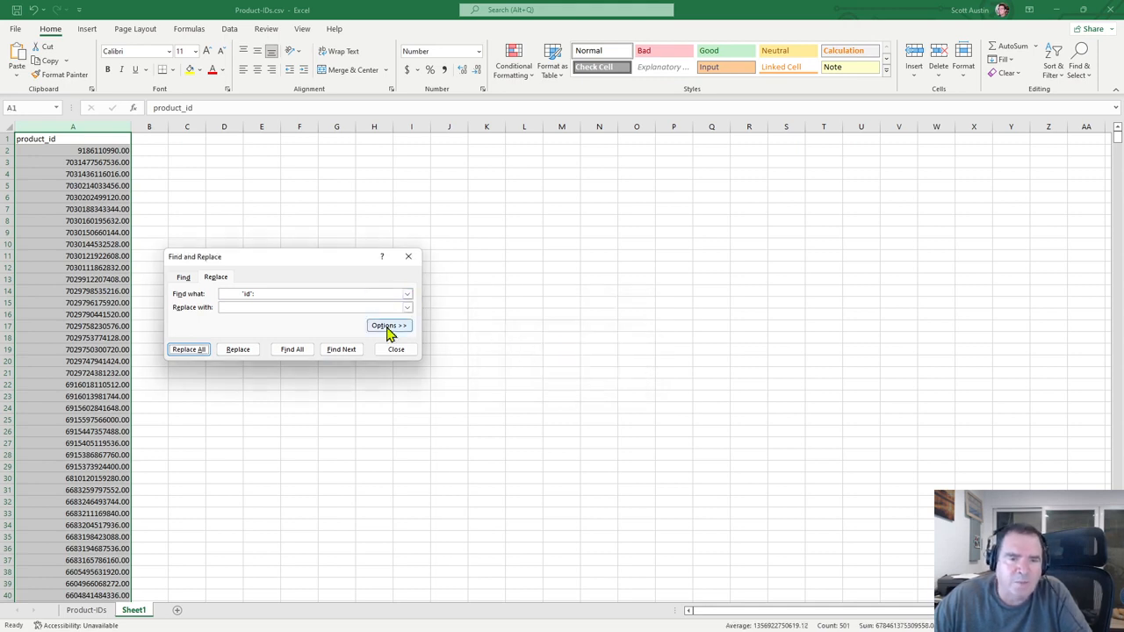
left_click(396, 351)
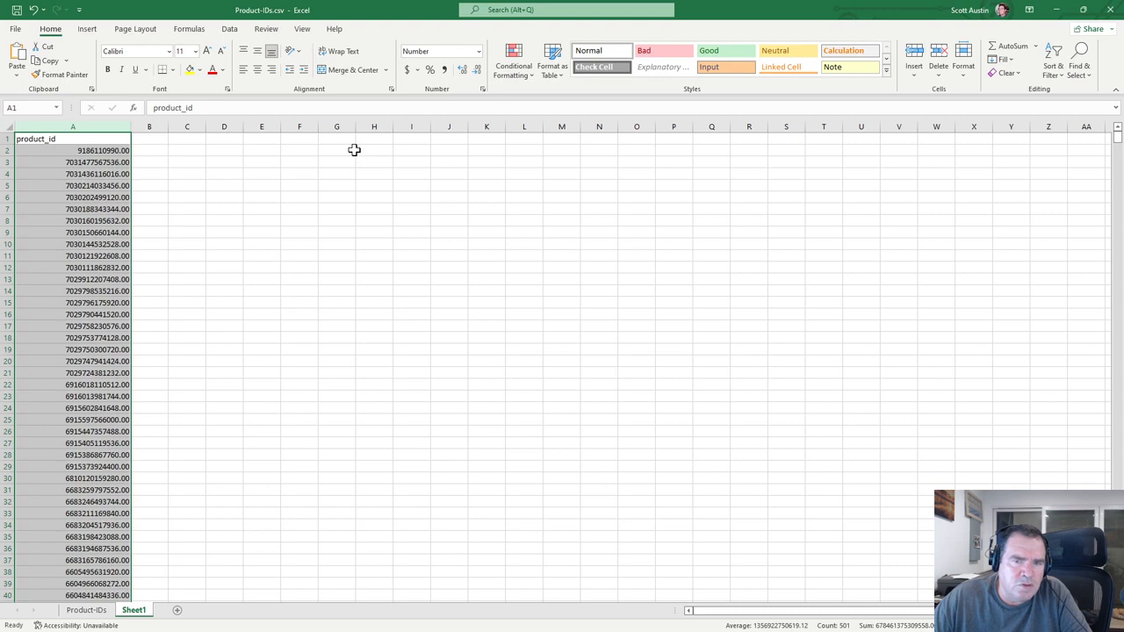
left_click(477, 70)
left_click(477, 70)
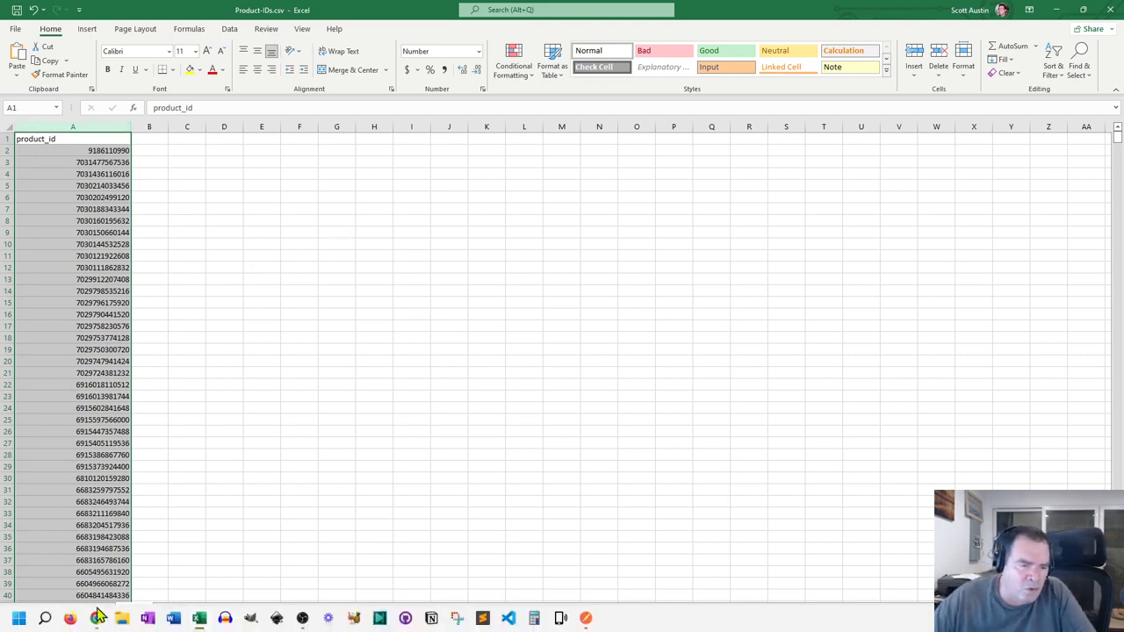
Step: Compare Sheet1 with the Product-IDs sheet, and close Product-IDs.csv without saving the changes
left_click(86, 609)
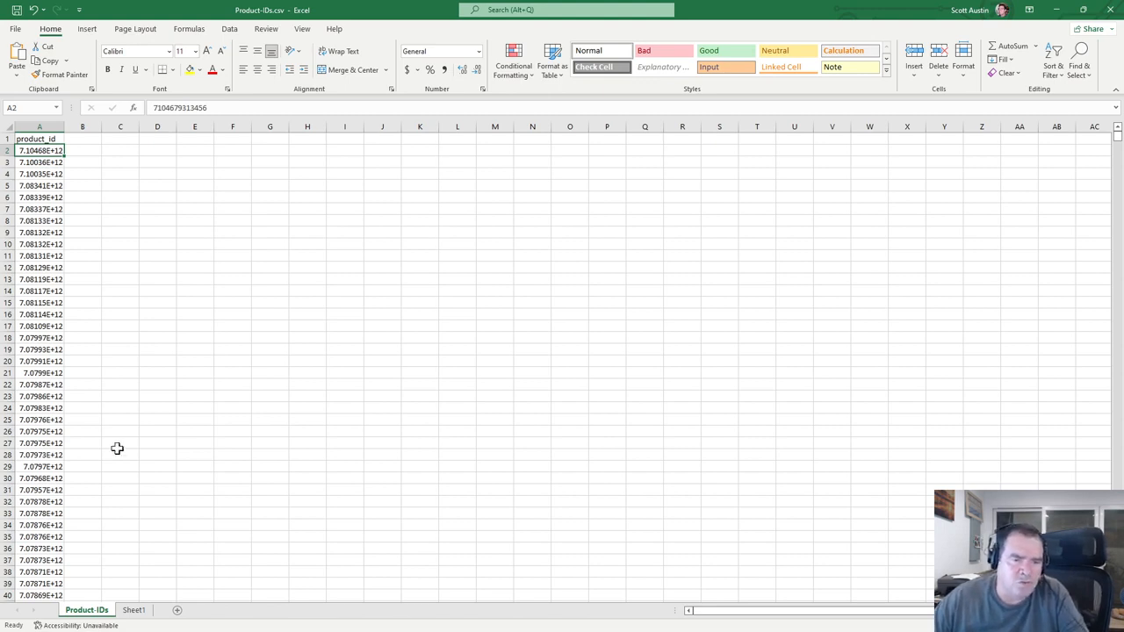
left_click(129, 611)
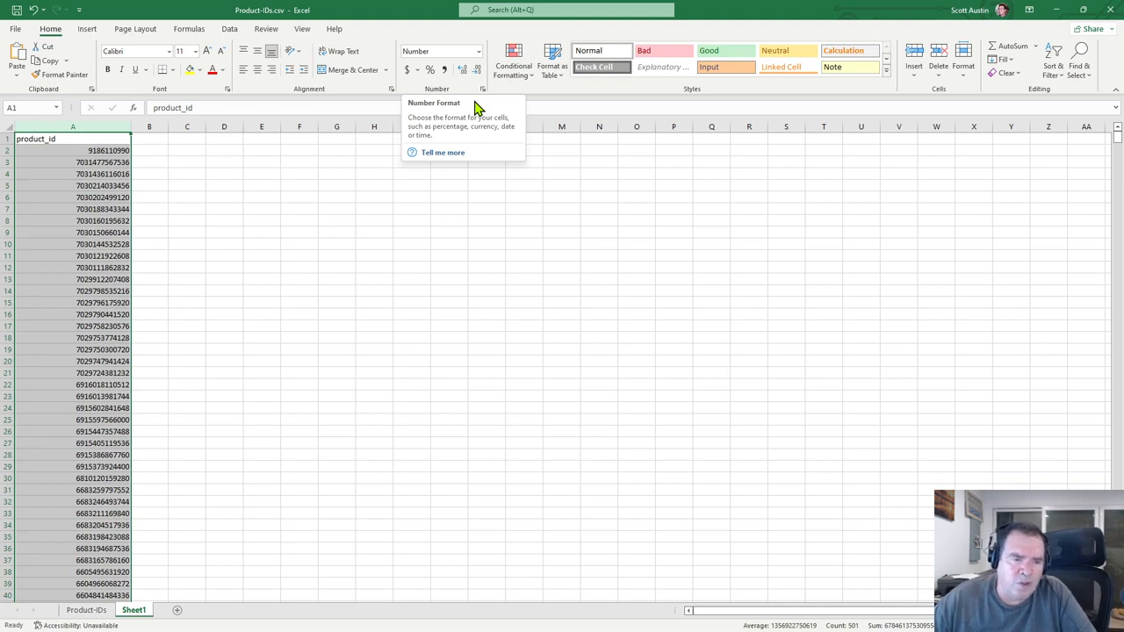
left_click(1111, 14)
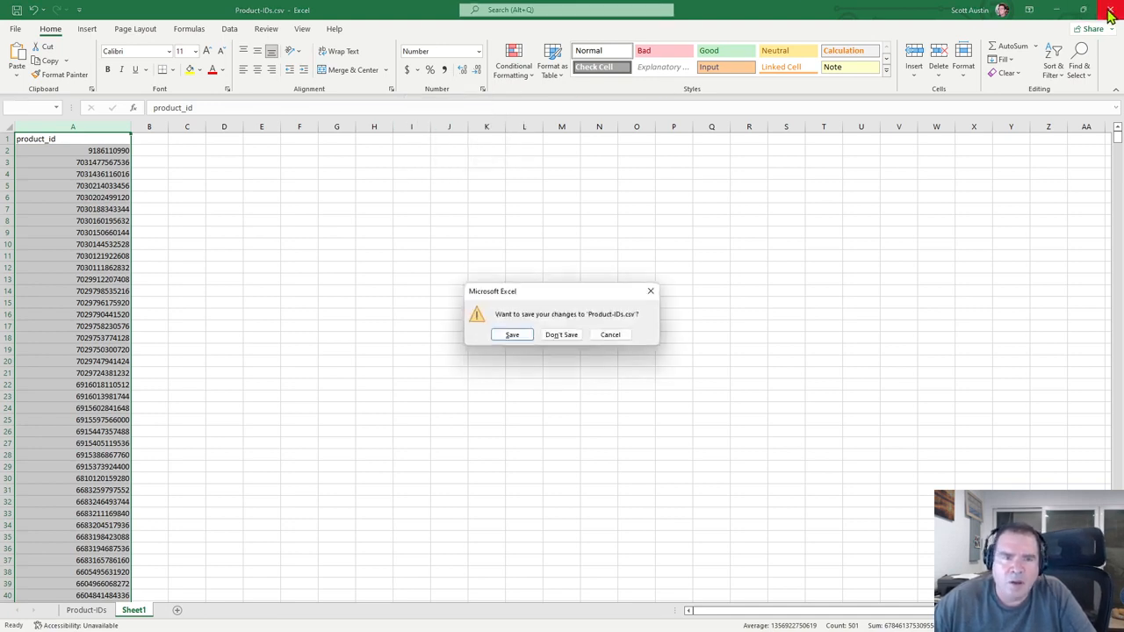
left_click(557, 337)
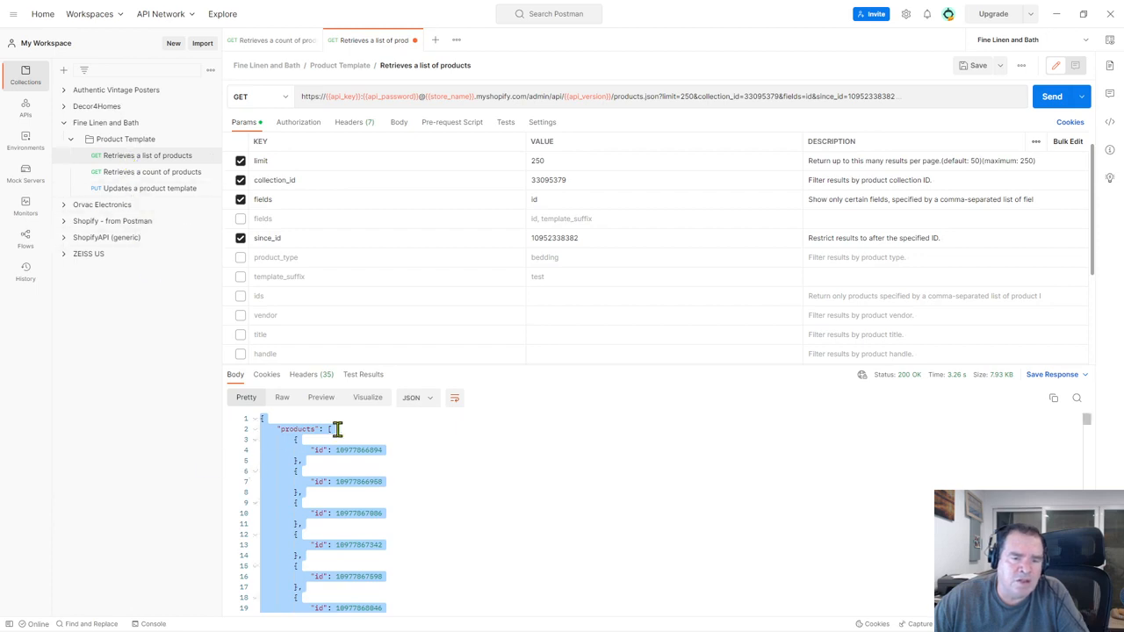
Step: In Postman, open the "Updates a product template" request and the generic "Updates a product" request in the Shopify - from Postman collection
double_click(355, 450)
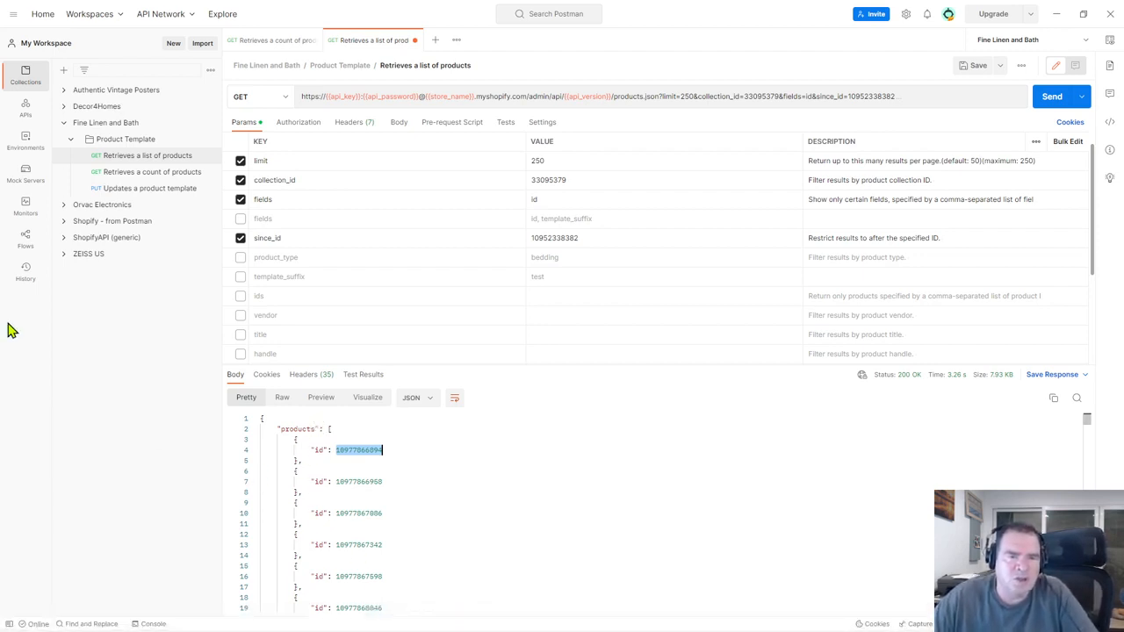
left_click(116, 189)
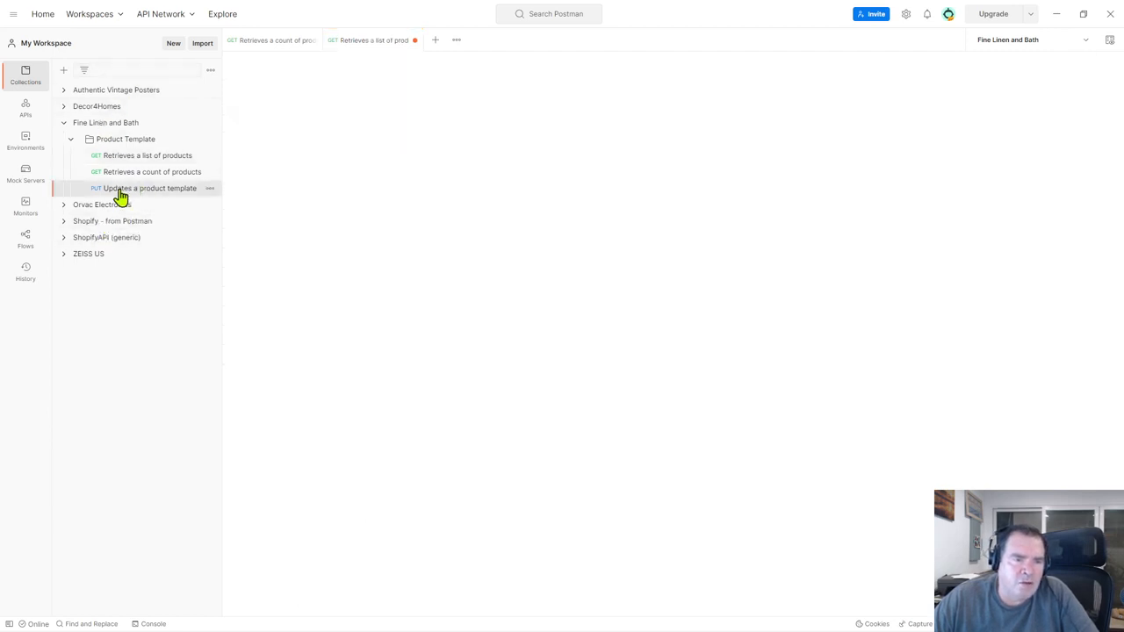
left_click(65, 224)
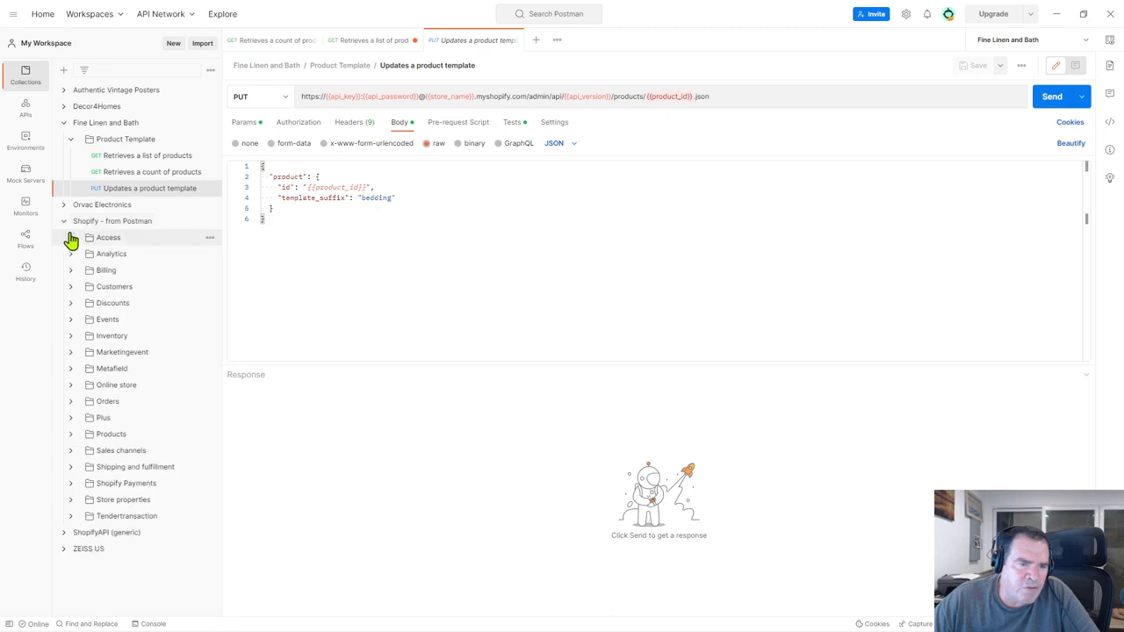
left_click(71, 437)
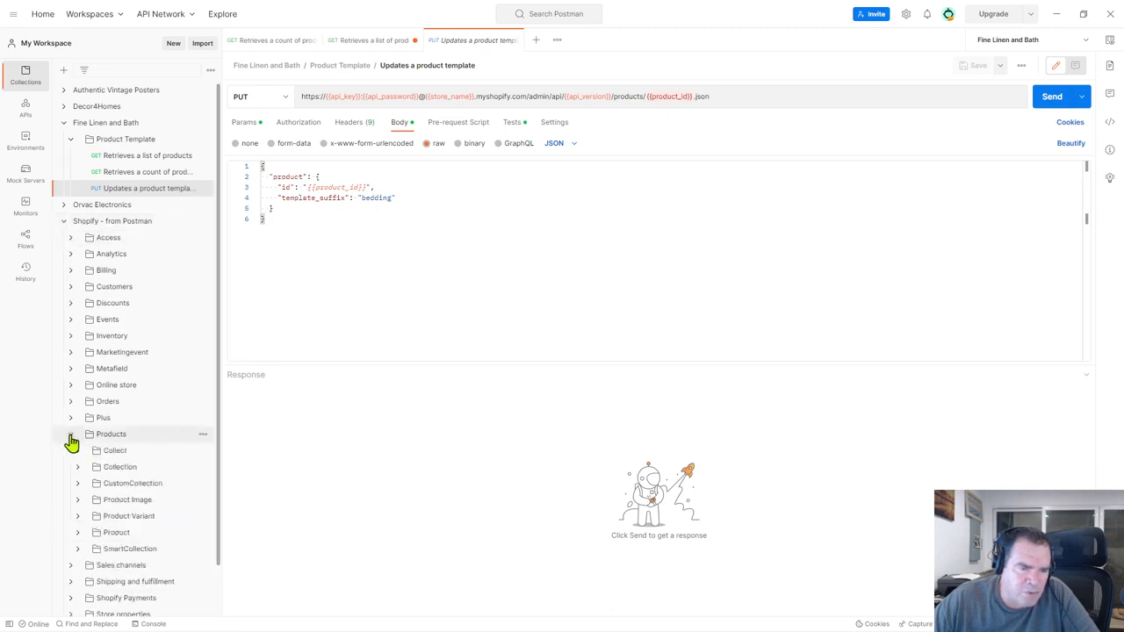
left_click(77, 533)
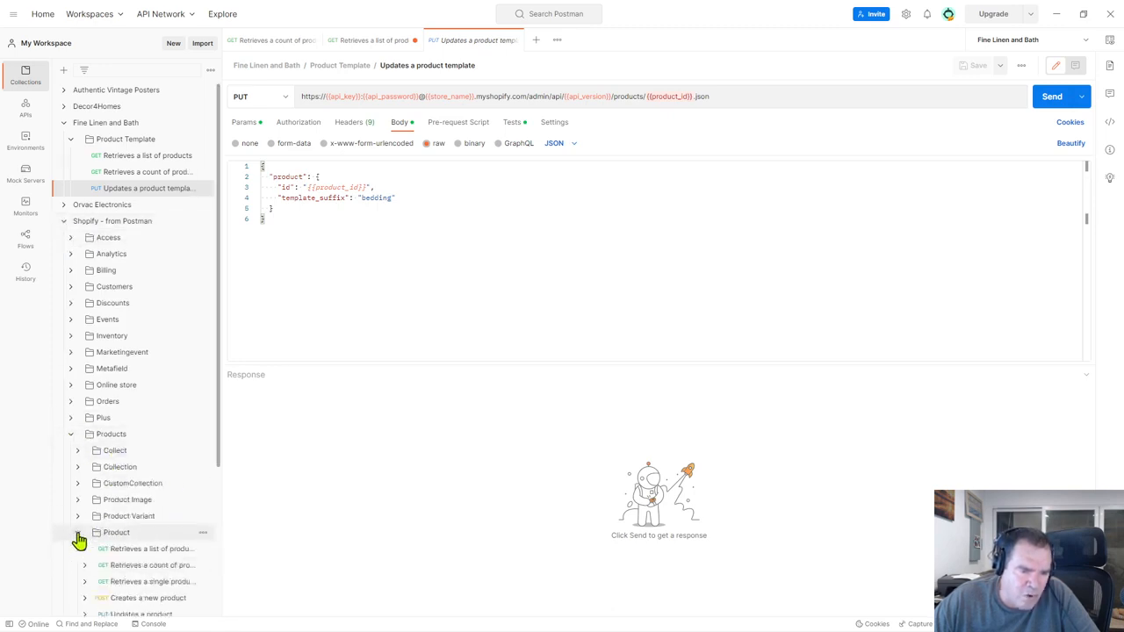
scroll(140, 500, "down", 2)
left_click(127, 463)
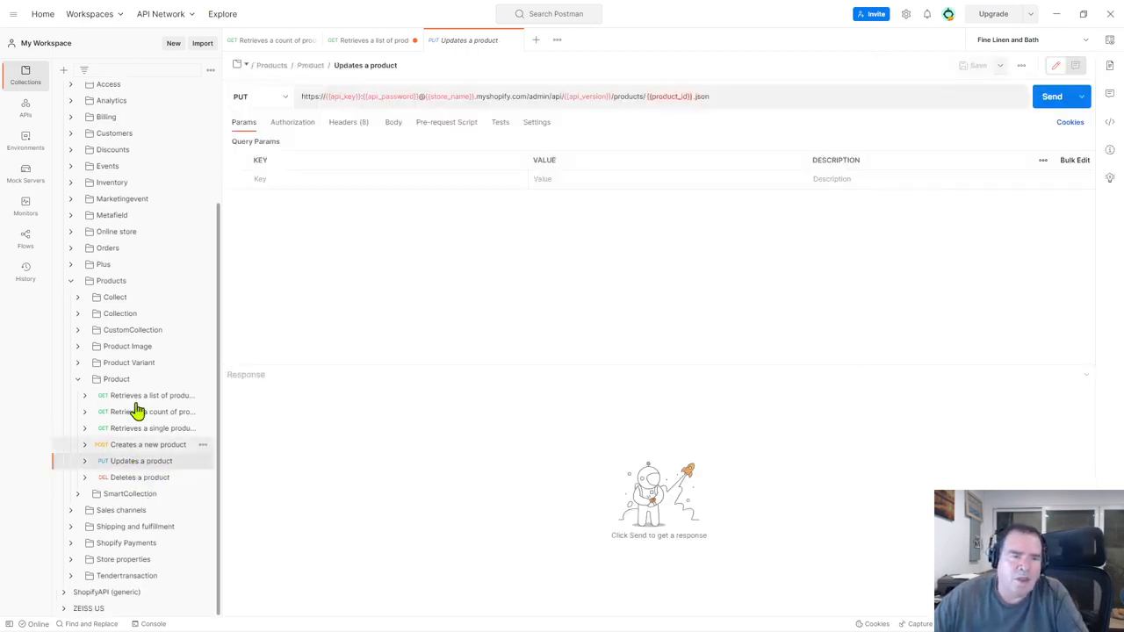
Step: Return to the "Updates a product template" request and examine its query parameters and raw JSON body
scroll(113, 378, "up", 4)
left_click(151, 189)
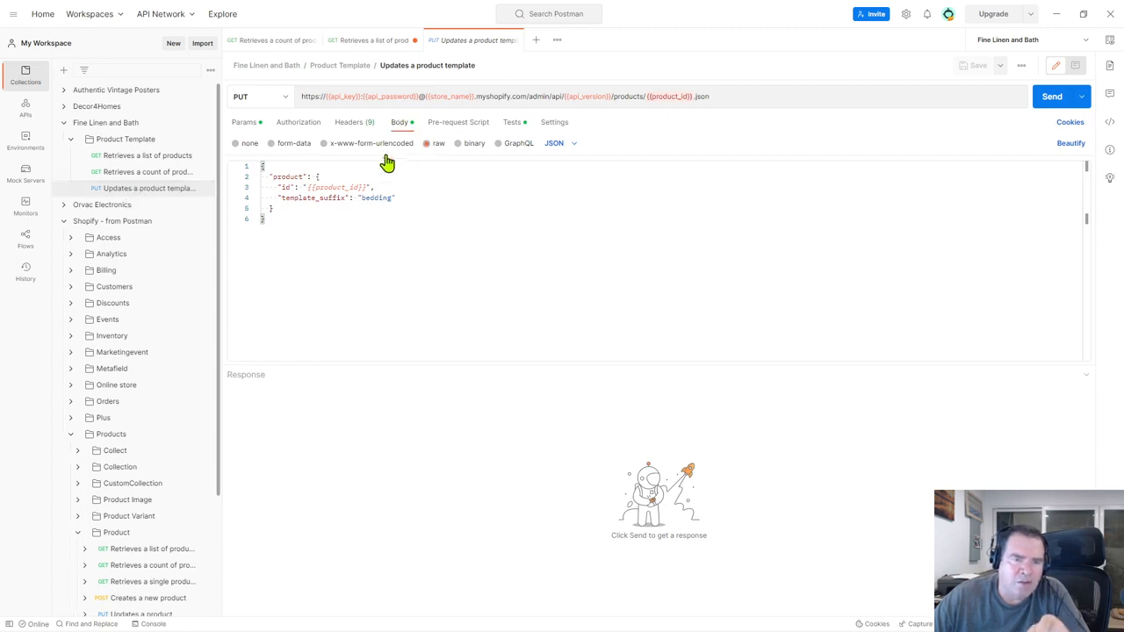
left_click(245, 122)
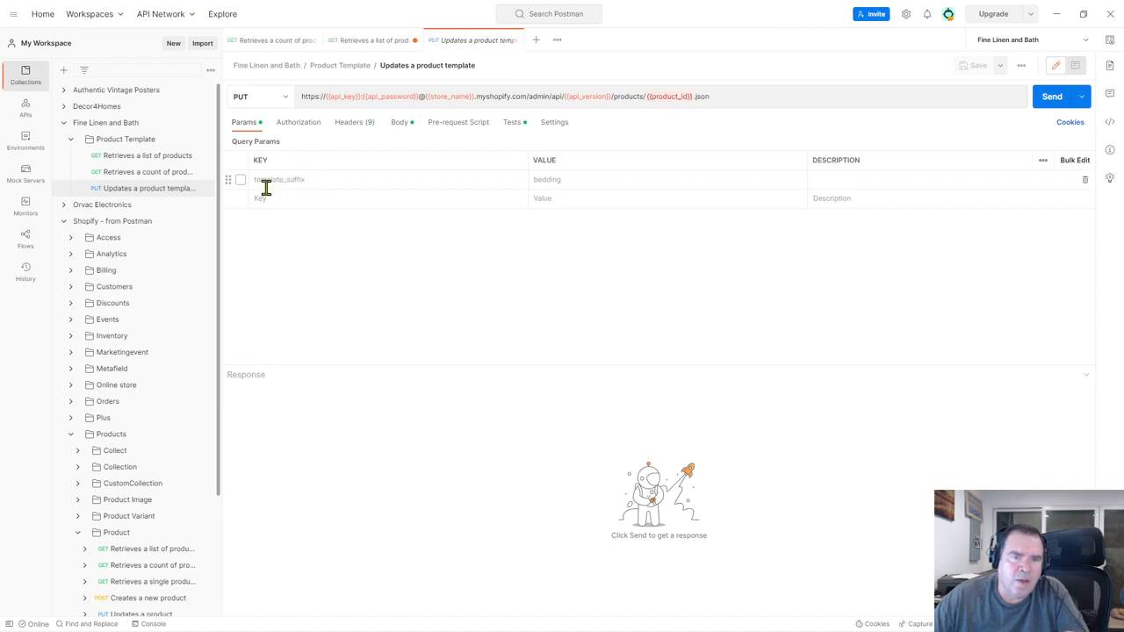
left_click(399, 125)
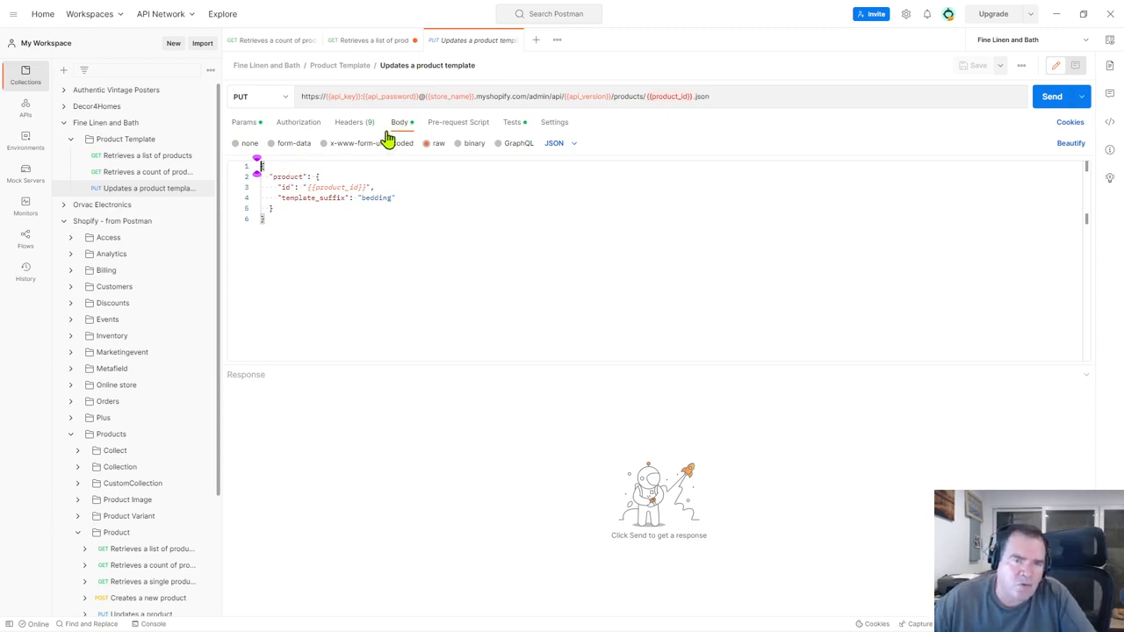
left_click(241, 126)
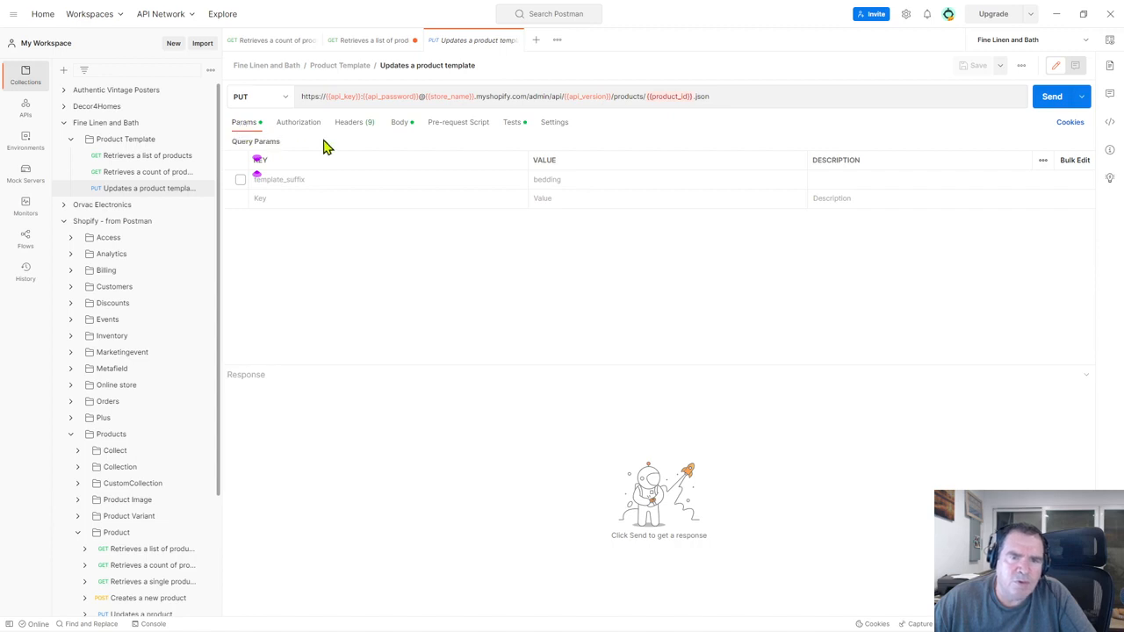
left_click(400, 126)
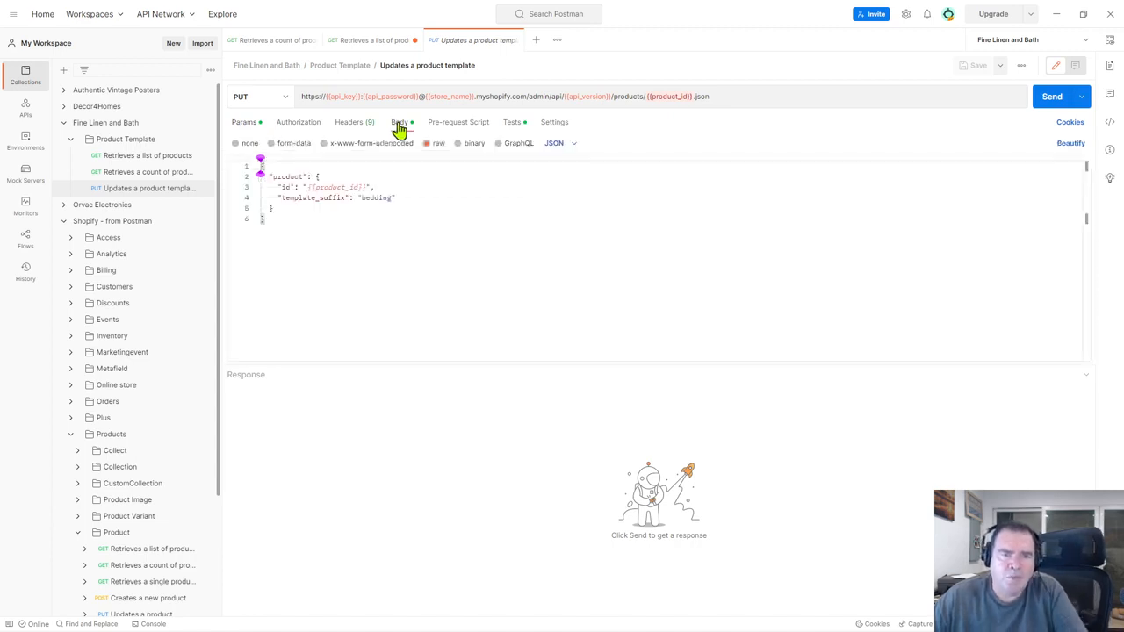
left_click_drag(286, 223, 245, 168)
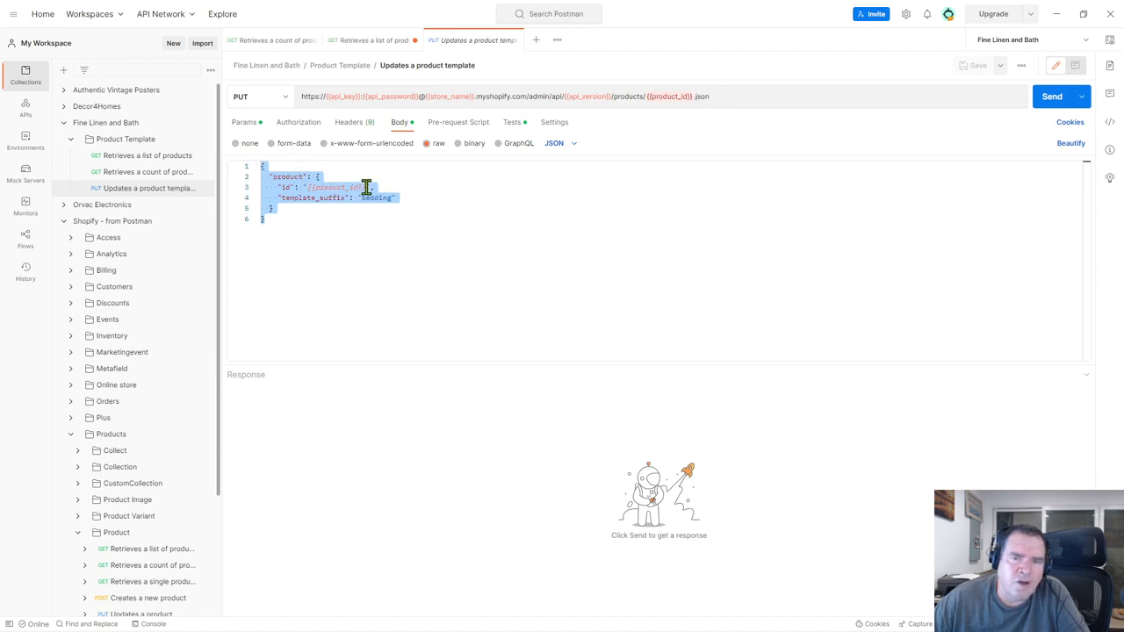
left_click(352, 265)
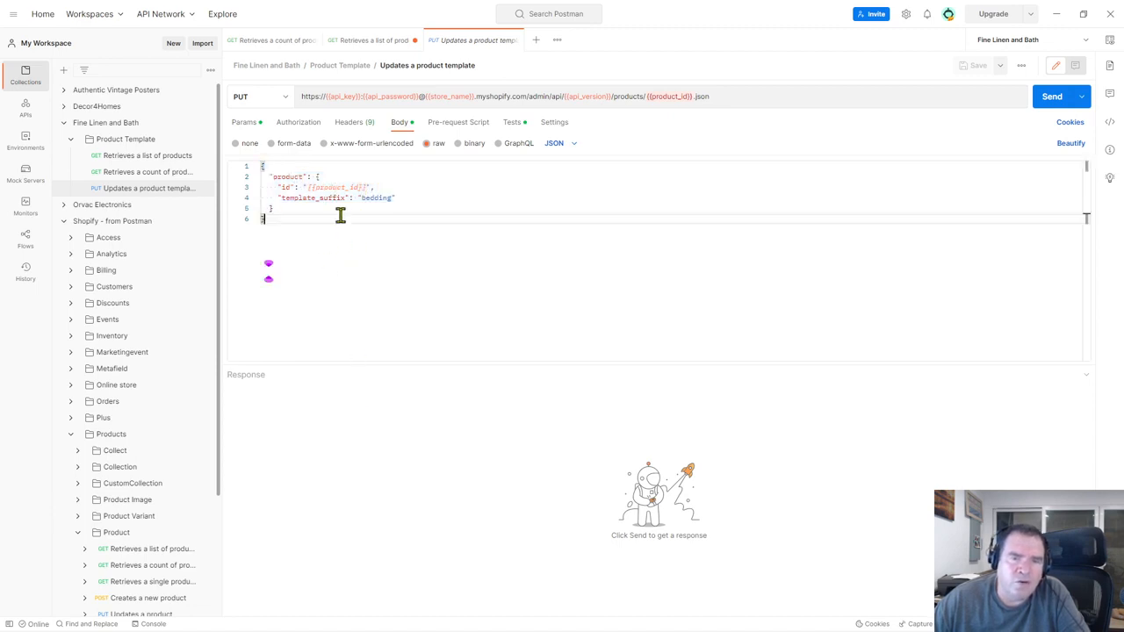
Step: Inspect the variables used in the request URL and the api_version entry in the Globals environment, and close Globals
mouse_move(341, 97)
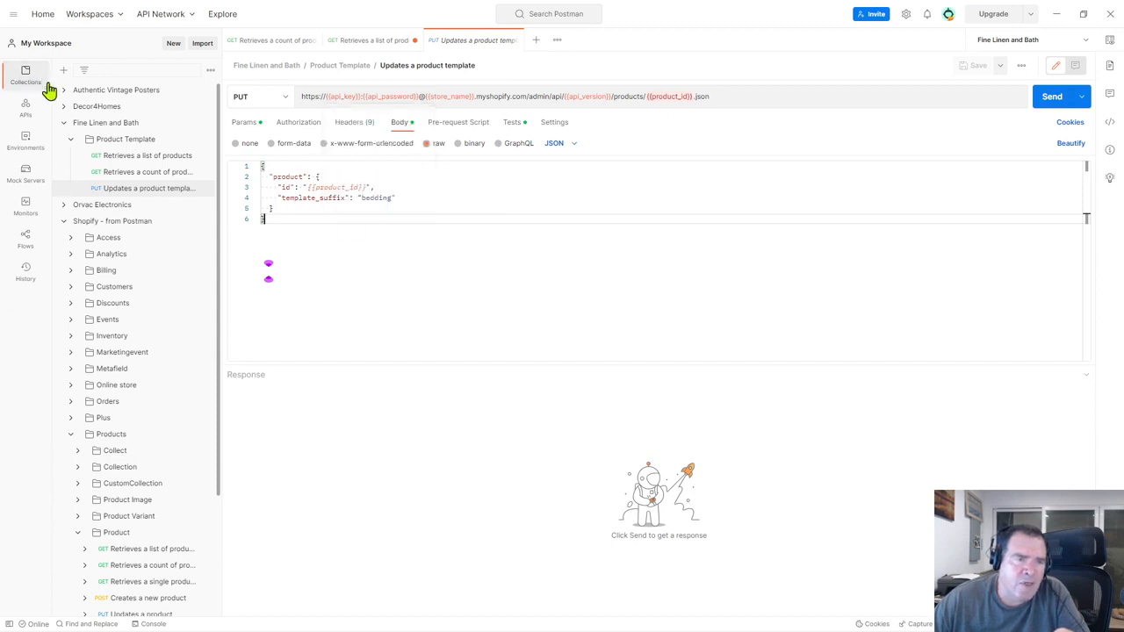
left_click(27, 143)
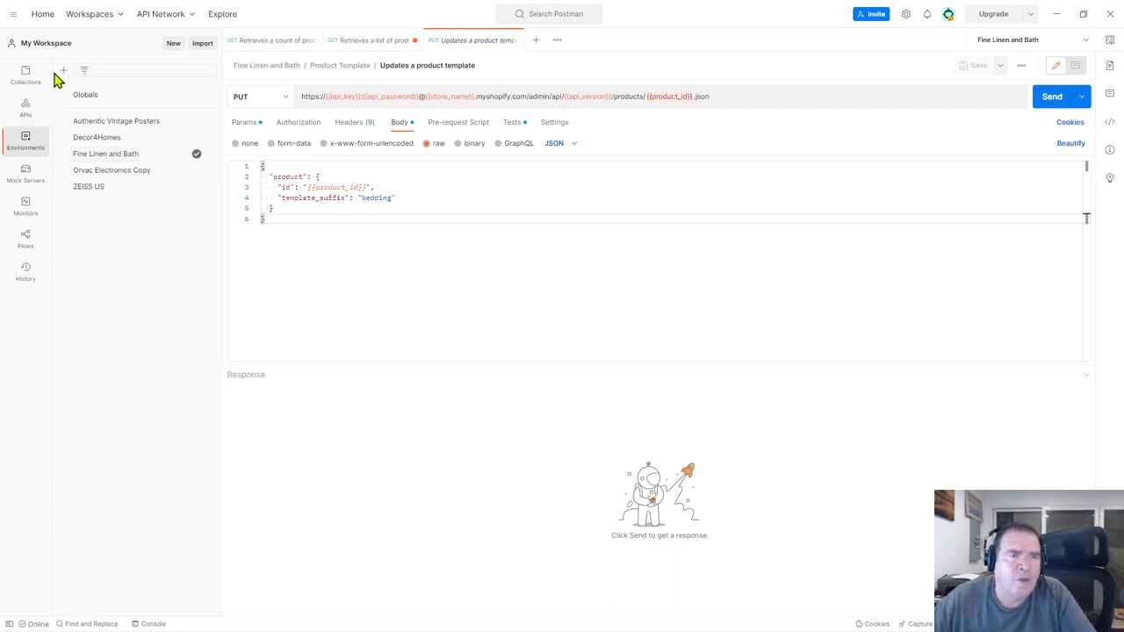
left_click(26, 78)
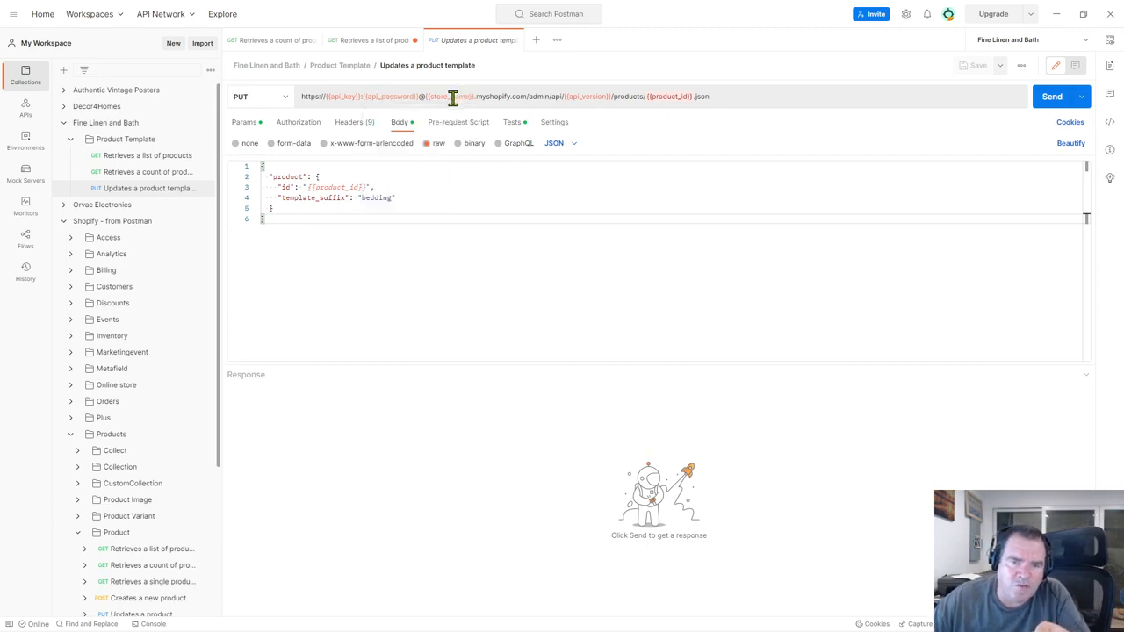
mouse_move(453, 98)
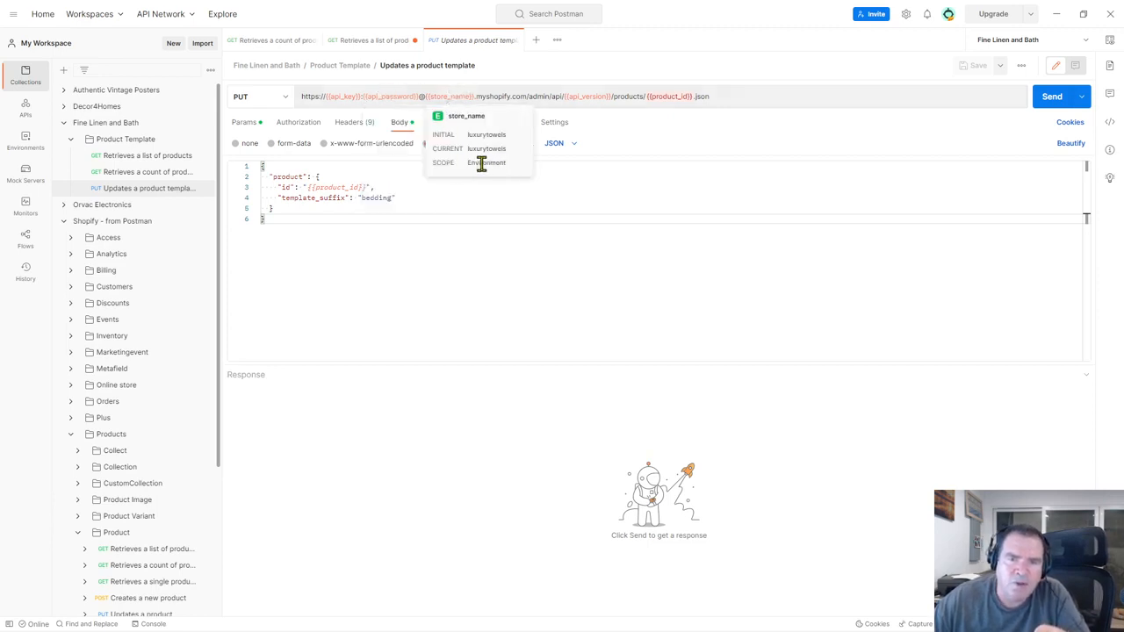
mouse_move(585, 97)
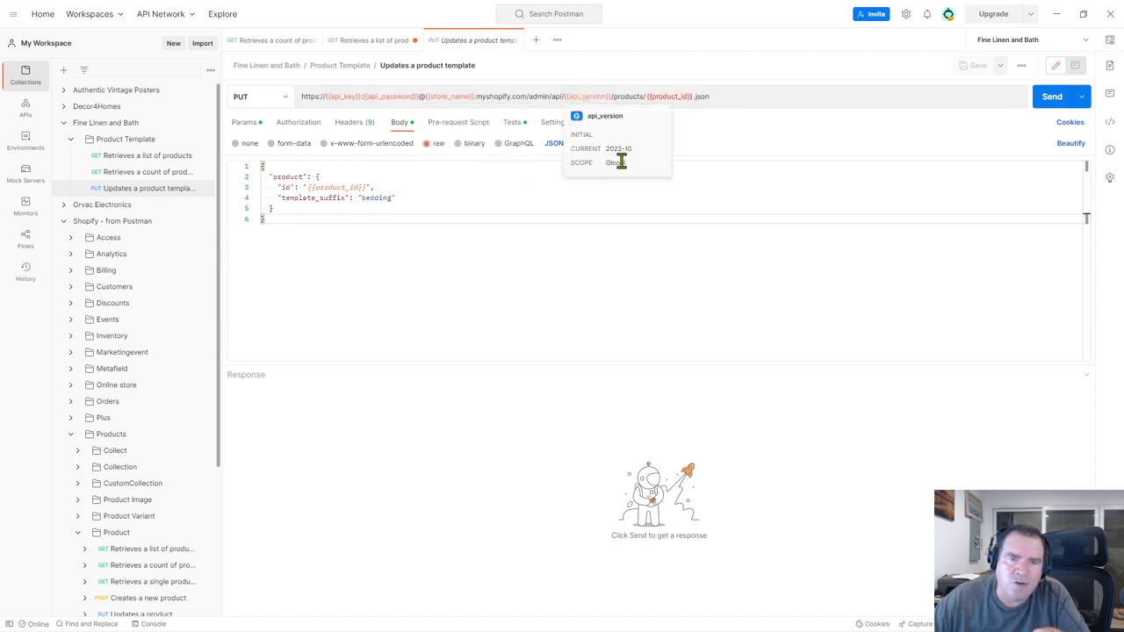
left_click(21, 144)
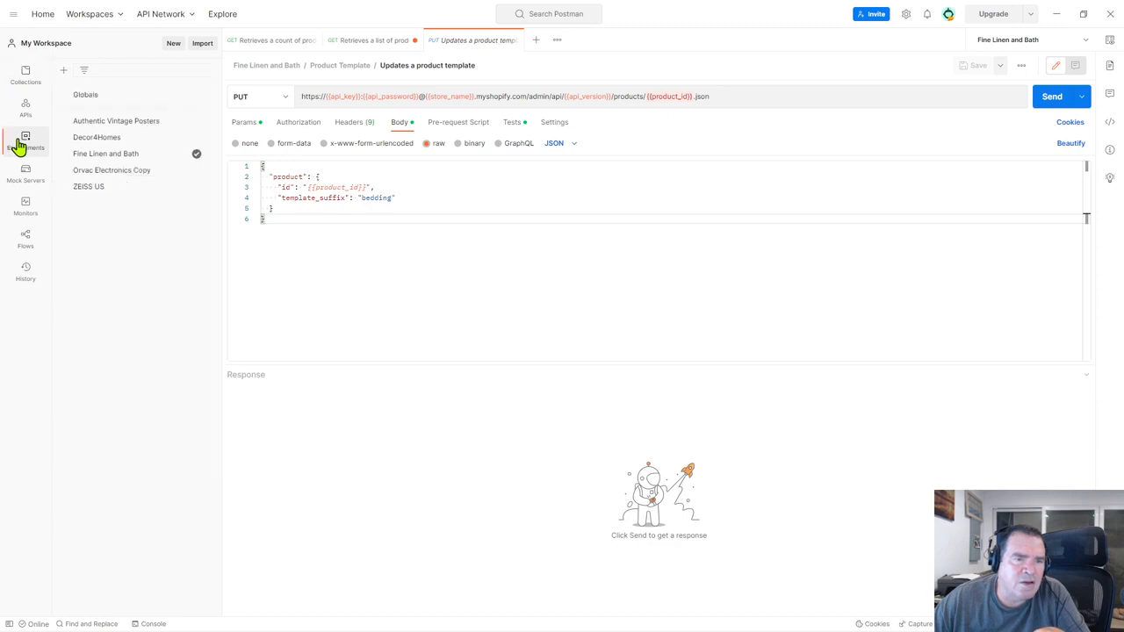
left_click(81, 99)
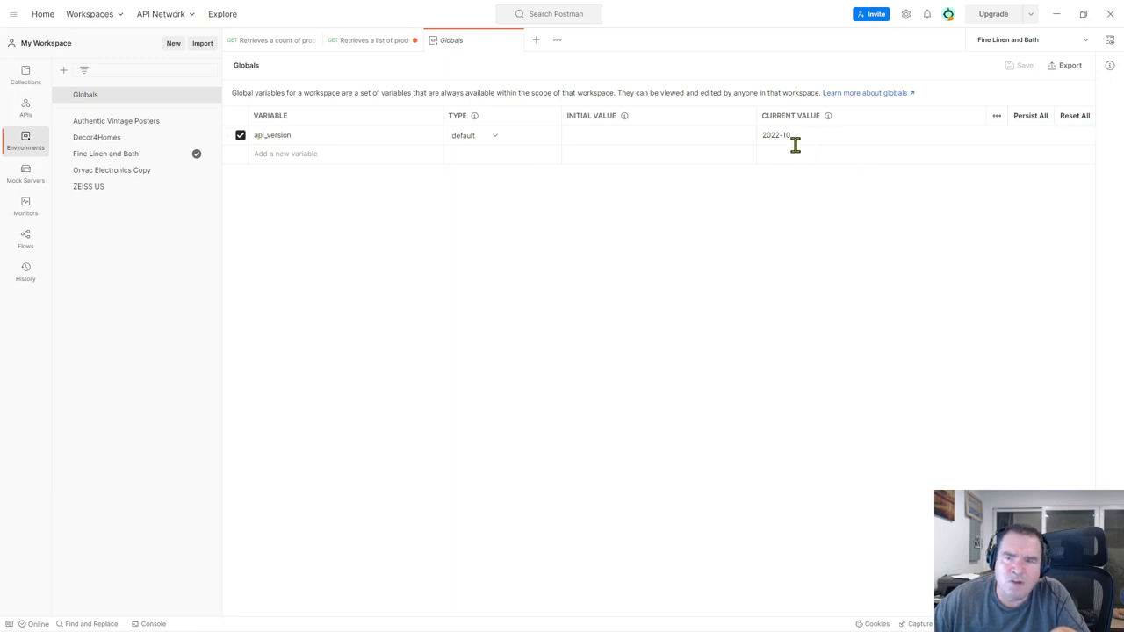
double_click(771, 133)
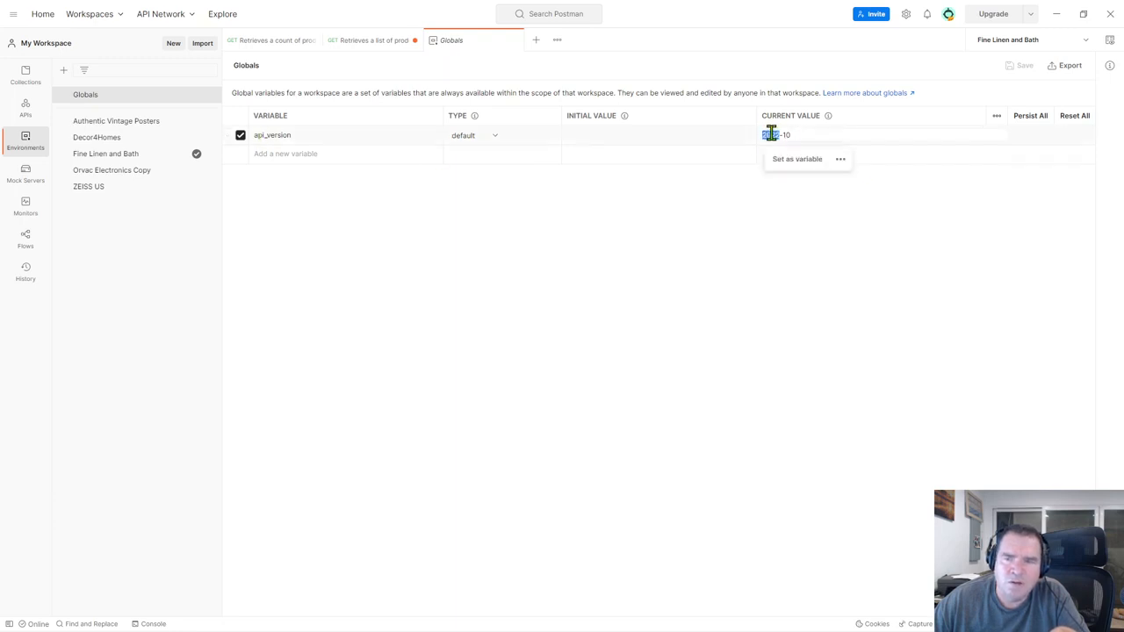
left_click(514, 41)
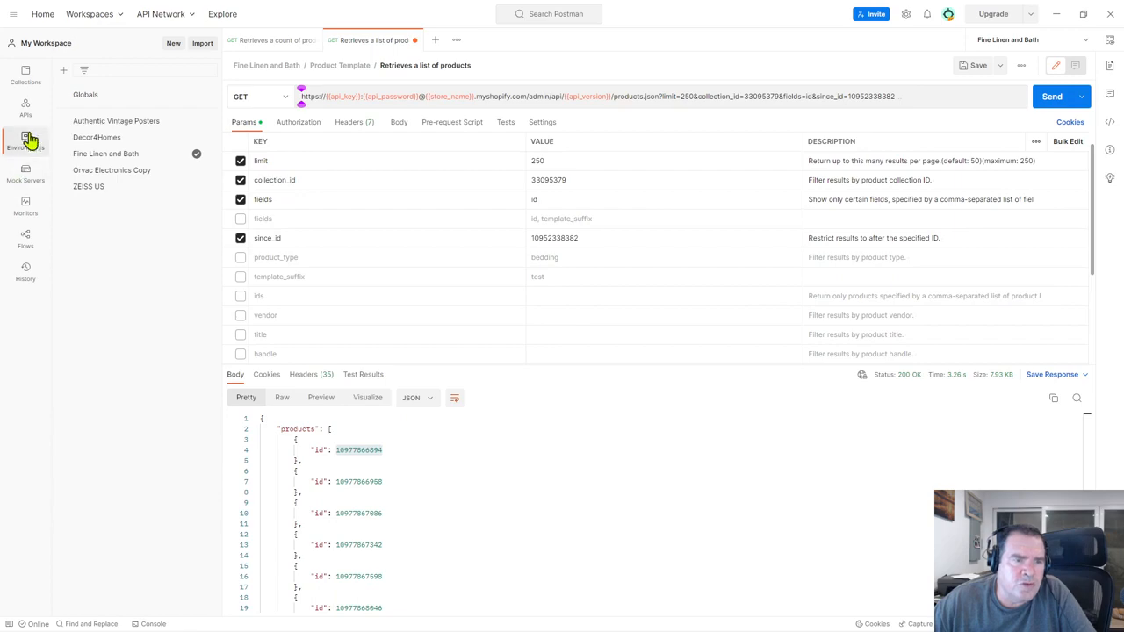
Step: Return to the collections and open the "Updates a product template" request in Fine Linen and Bath
left_click(414, 41)
left_click(594, 365)
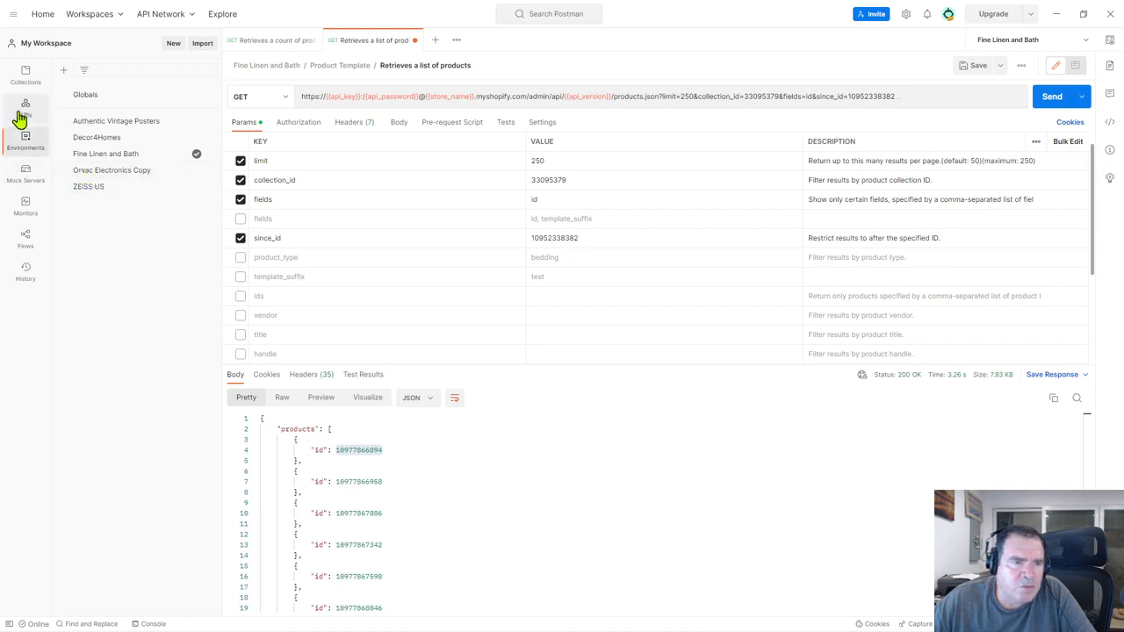
left_click(22, 75)
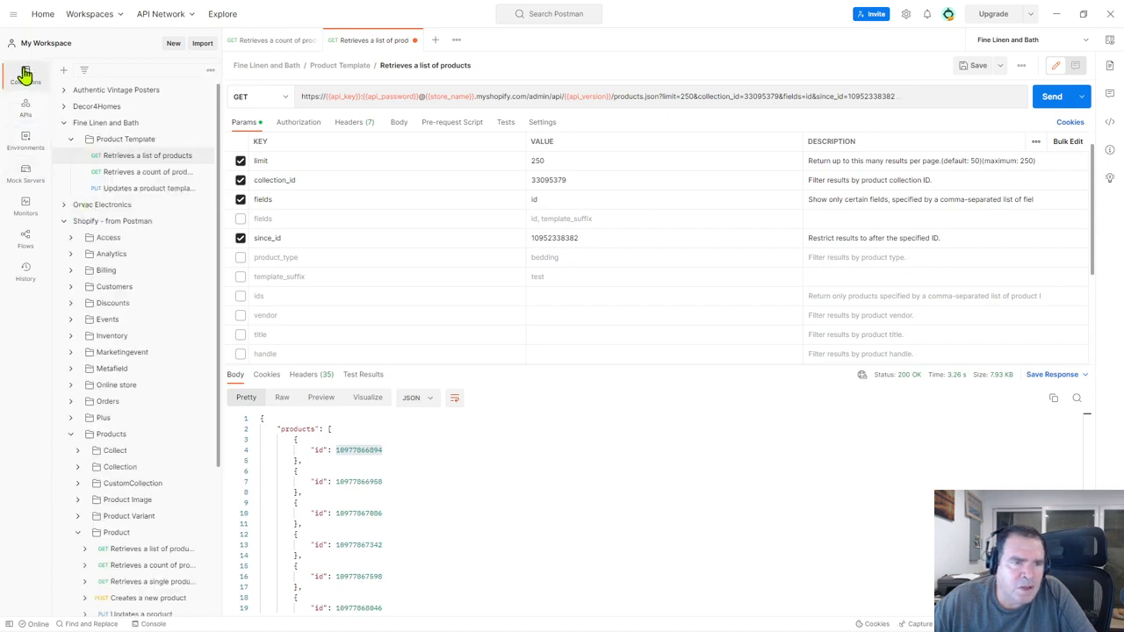
left_click(125, 189)
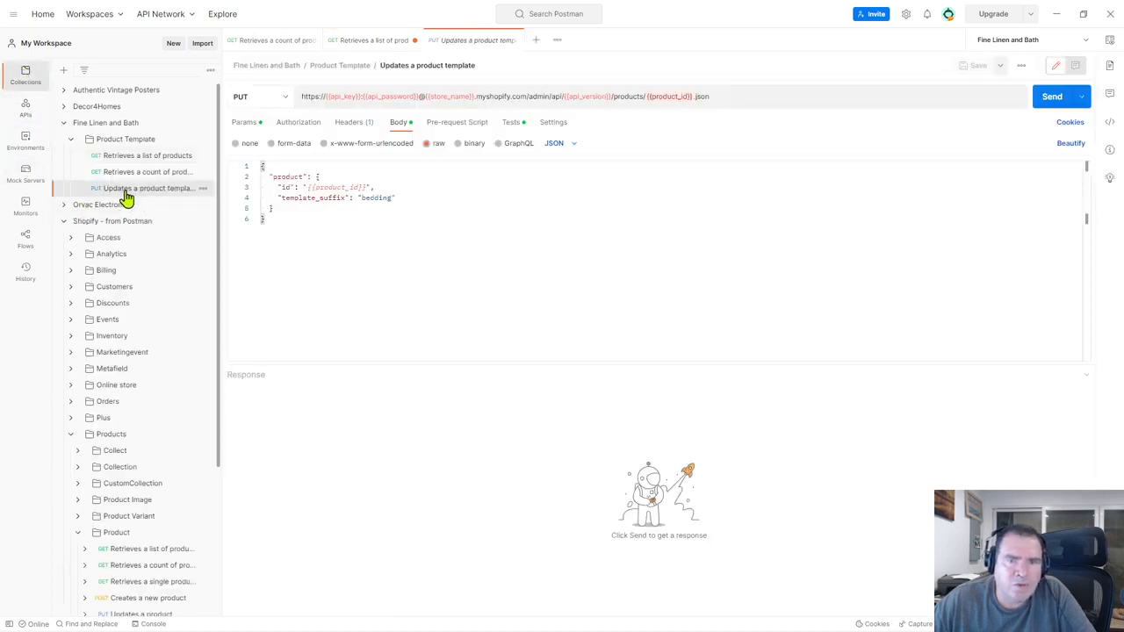
Step: Close the "Retrieves a list of products" request without saving its changes, and close the "Retrieves a count of products" request
left_click(412, 40)
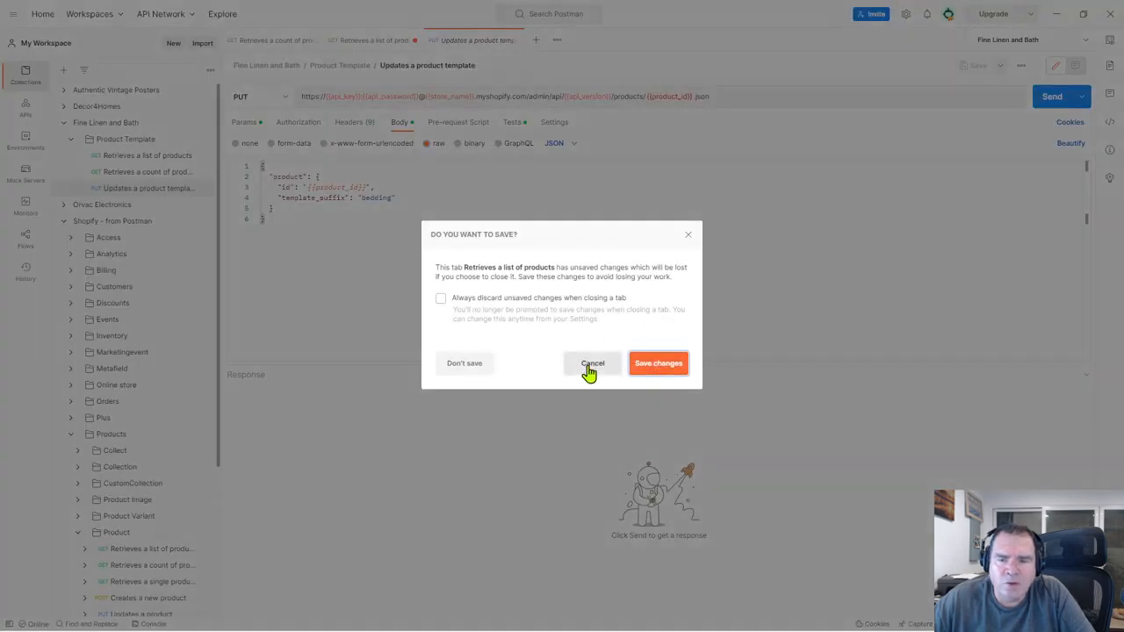
left_click(467, 361)
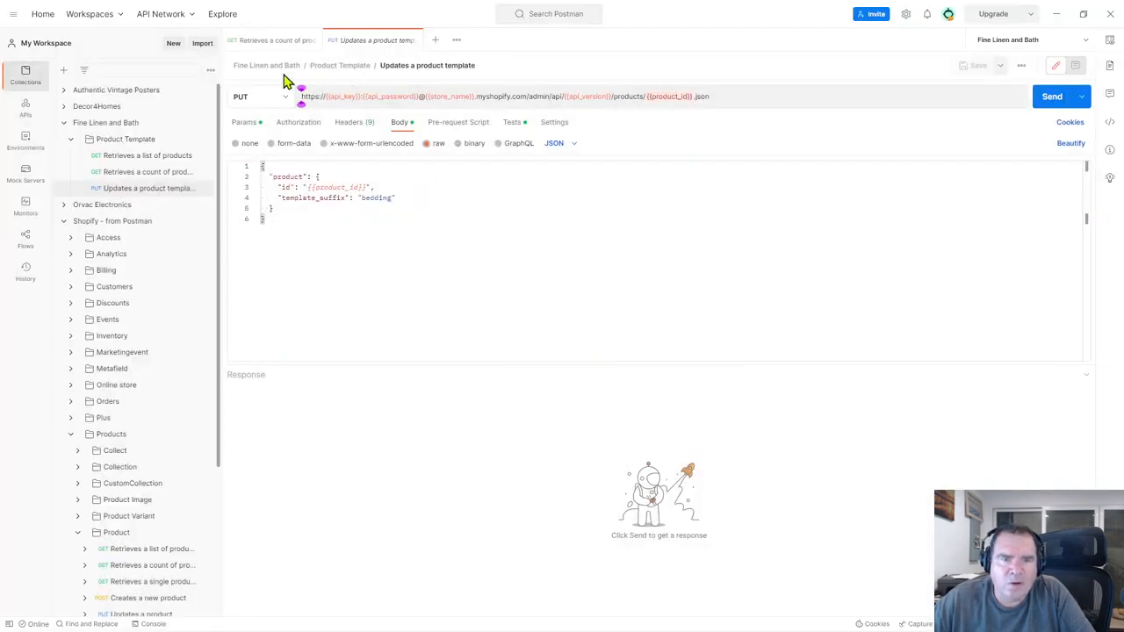
left_click(295, 42)
left_click(312, 40)
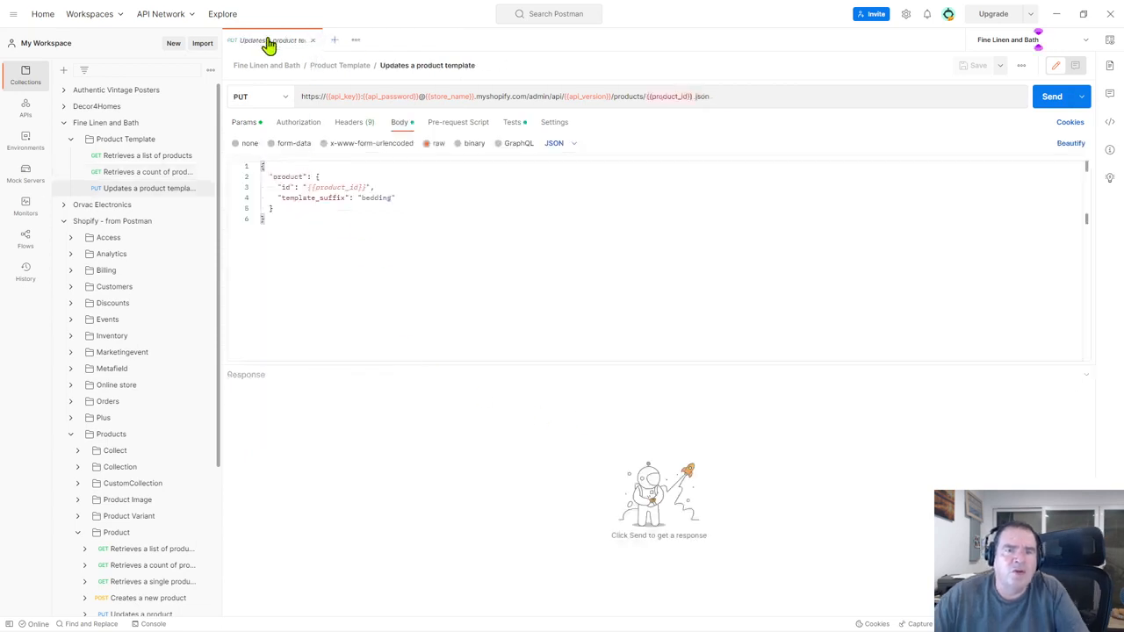
Step: Examine the variables in the PUT request URL and the product_id and template_suffix entries in its JSON body
mouse_move(578, 97)
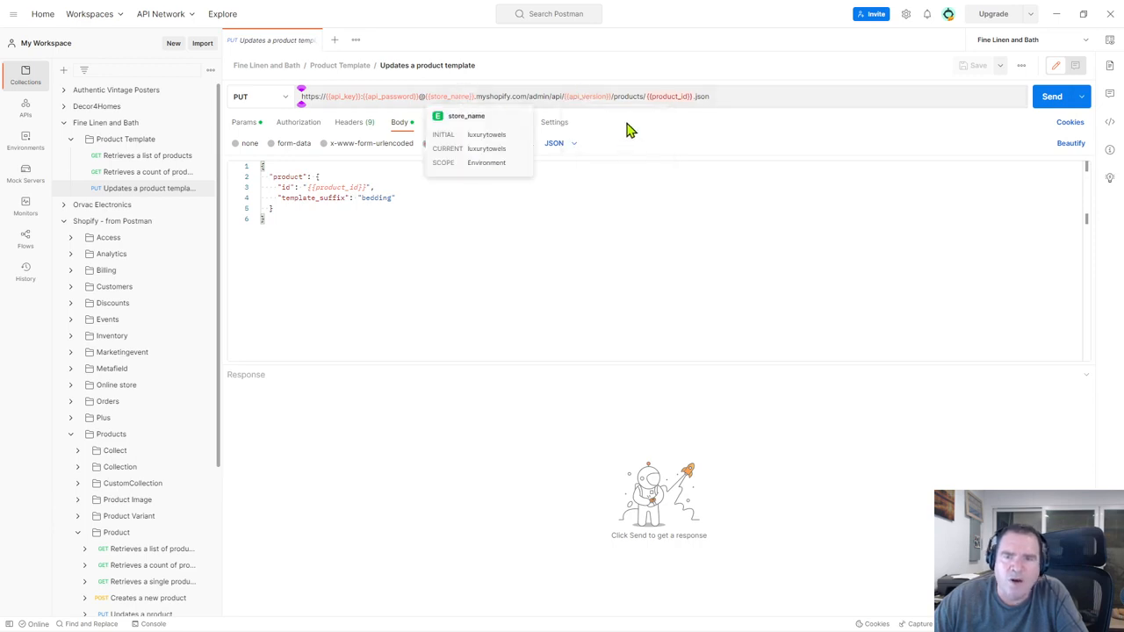
mouse_move(674, 99)
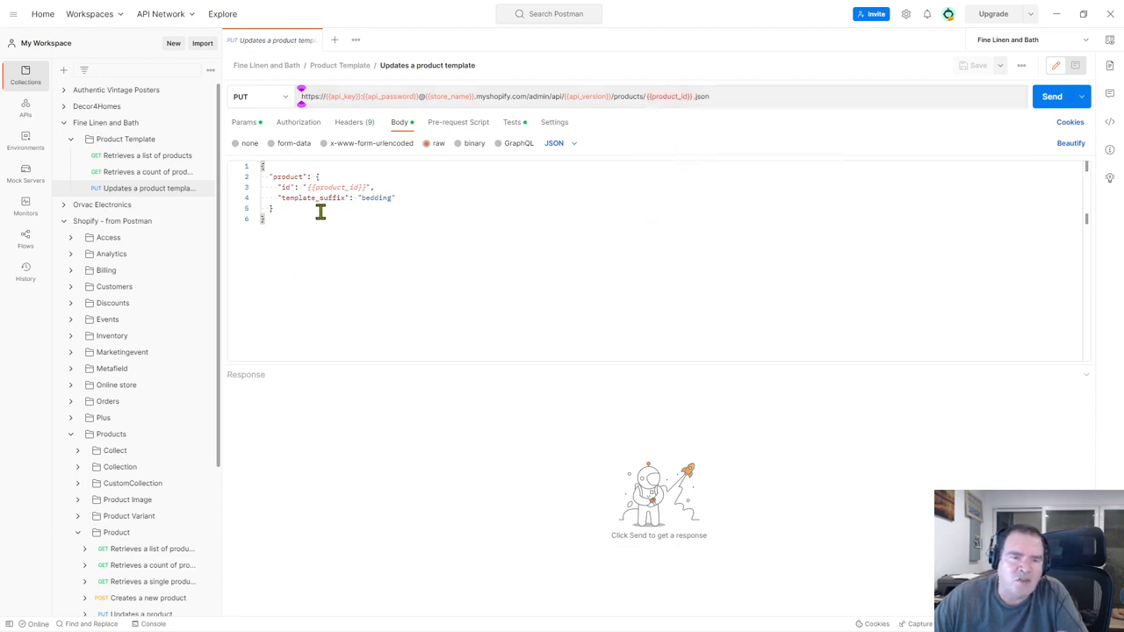
left_click_drag(367, 187, 310, 186)
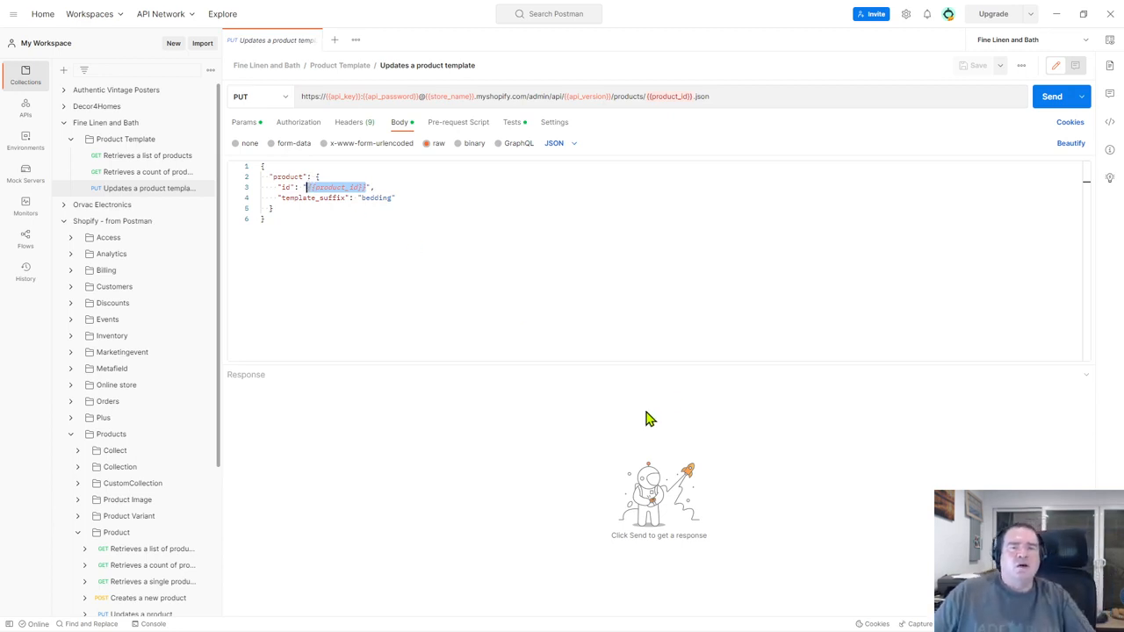
left_click(281, 197)
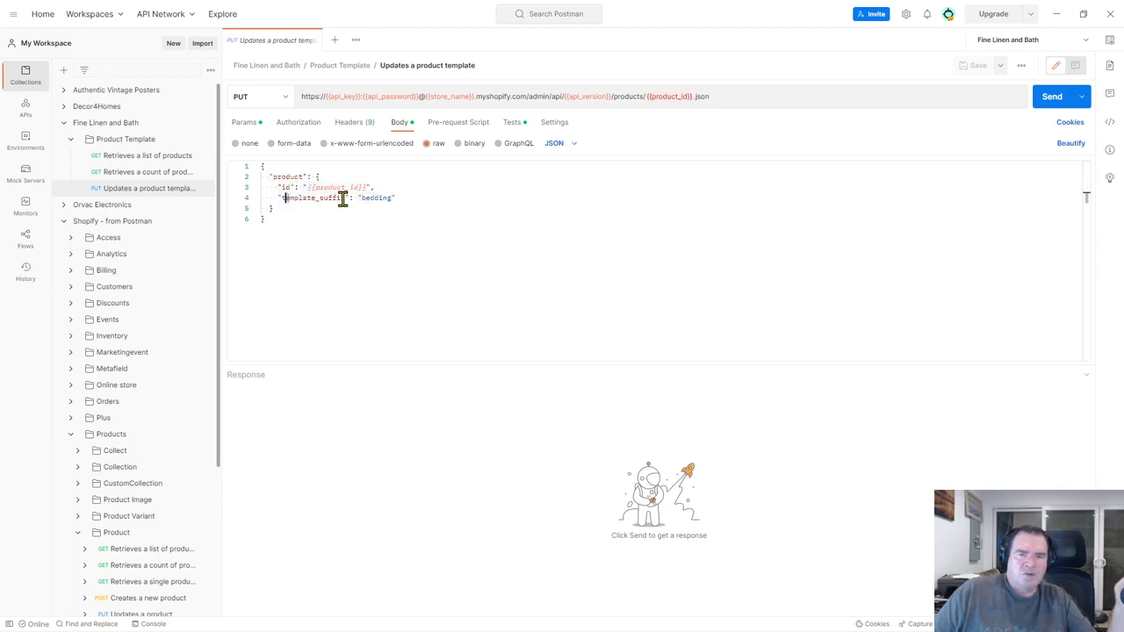
left_click_drag(343, 197, 281, 198)
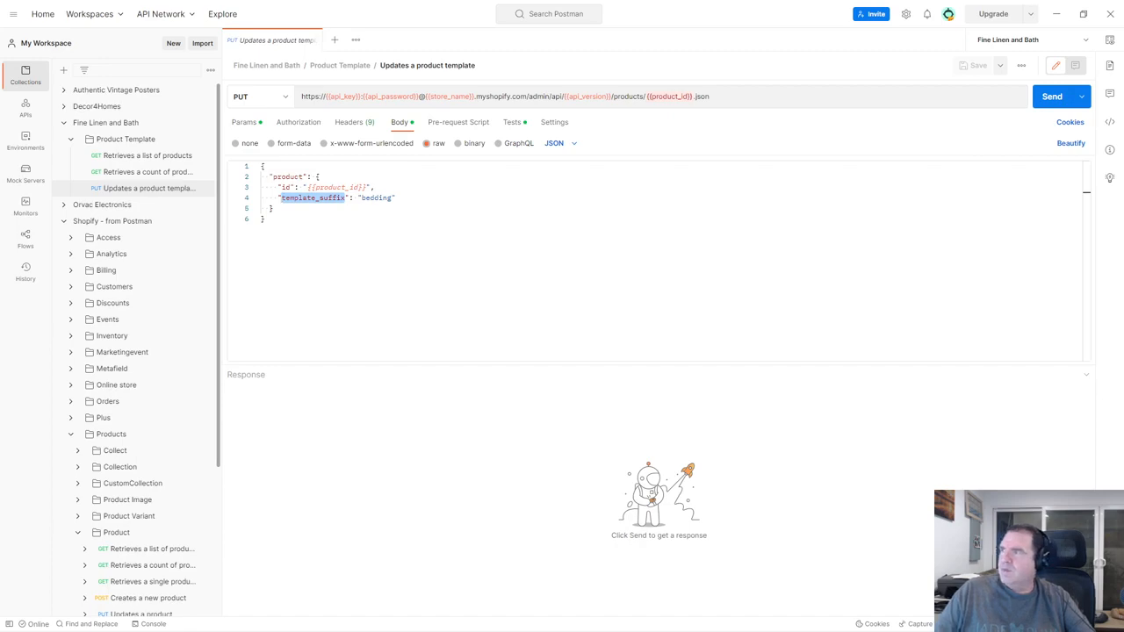
Step: Switch to the Shopify admin, open Sferra Celeste Bedding Collection - White from the Bedding collection, and view its theme template options
left_click_drag(562, 631, 294, 2)
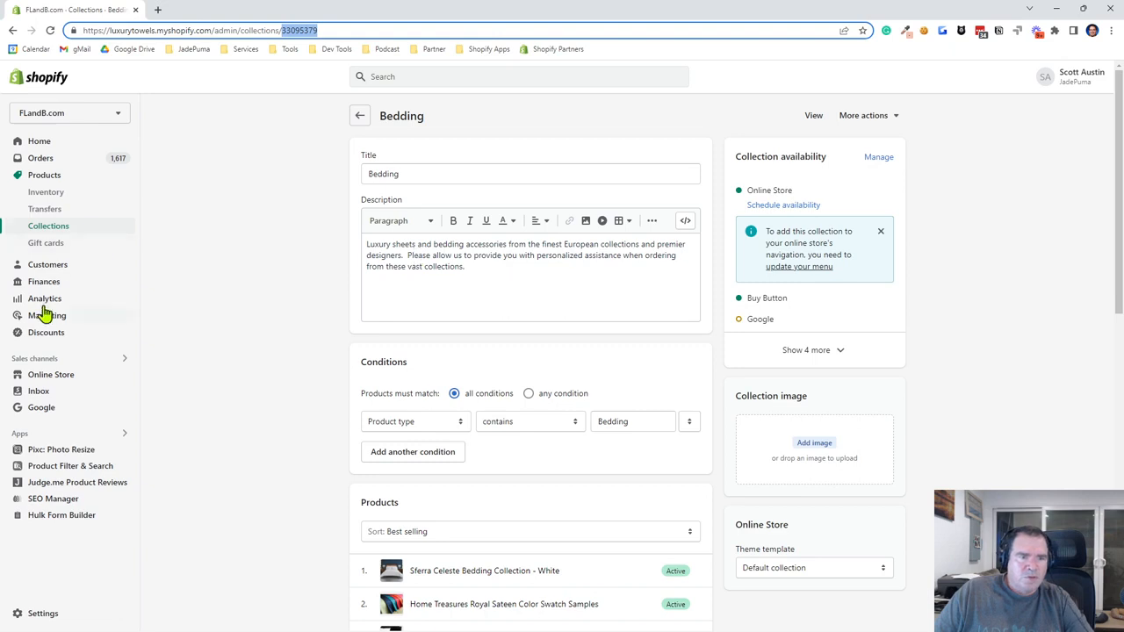
scroll(527, 527, "down", 1)
scroll(501, 483, "down", 2)
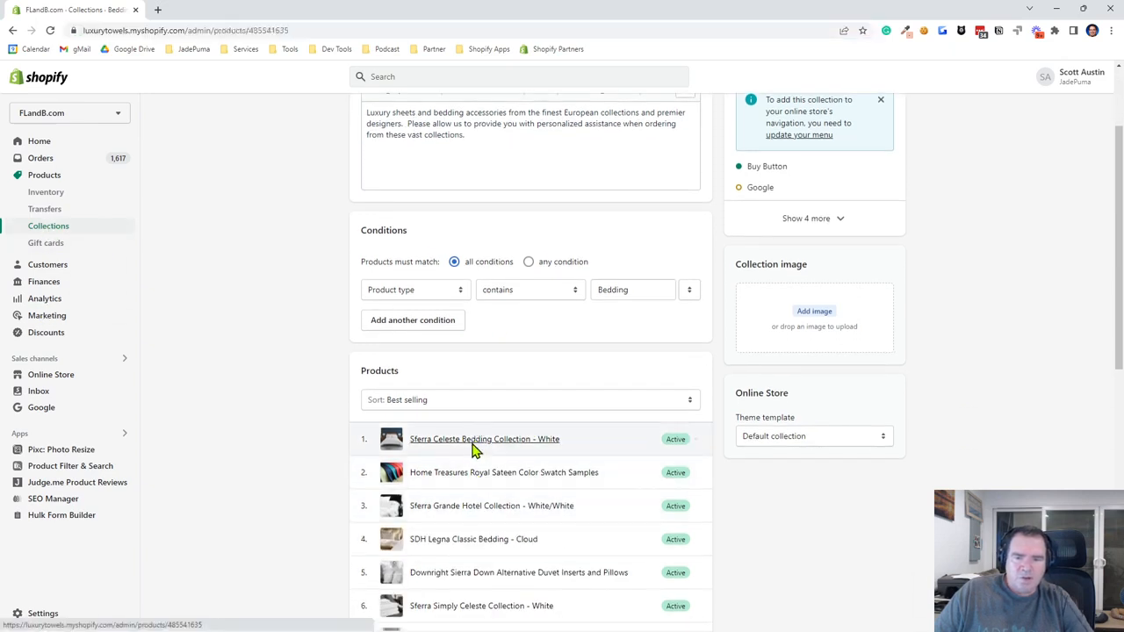
left_click(474, 441)
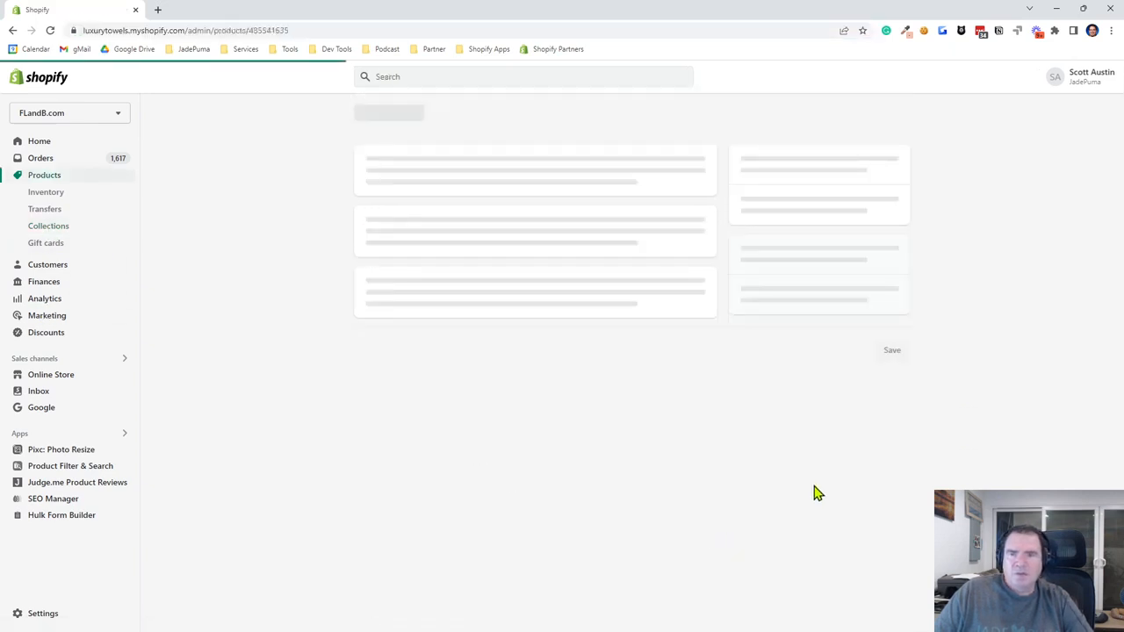
scroll(958, 470, "down", 5)
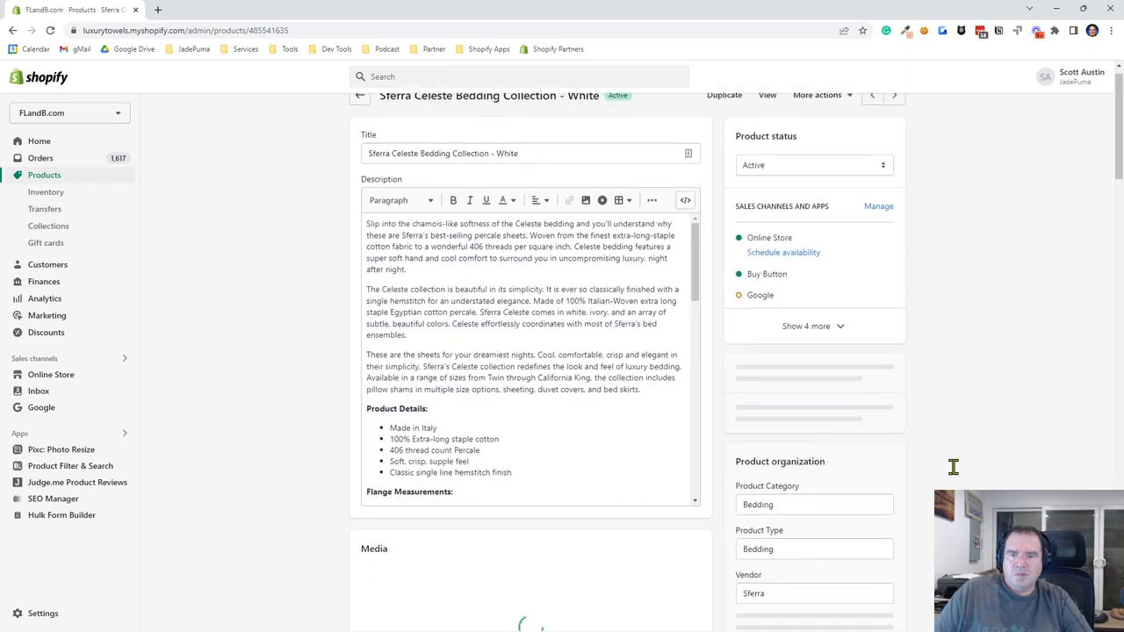
scroll(967, 482, "down", 5)
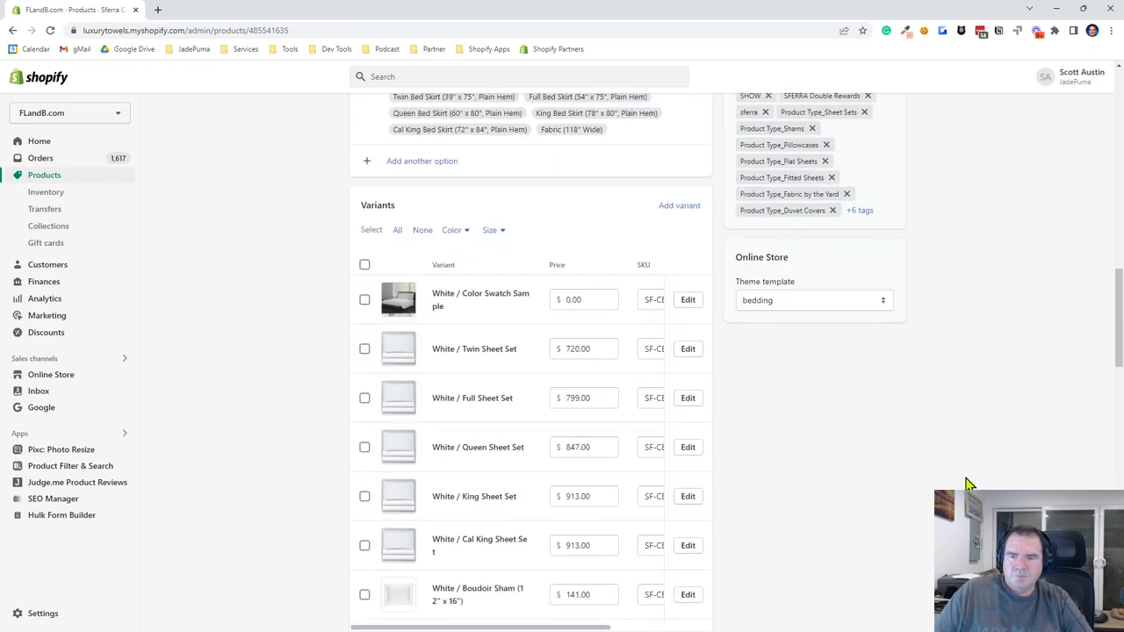
left_click(769, 303)
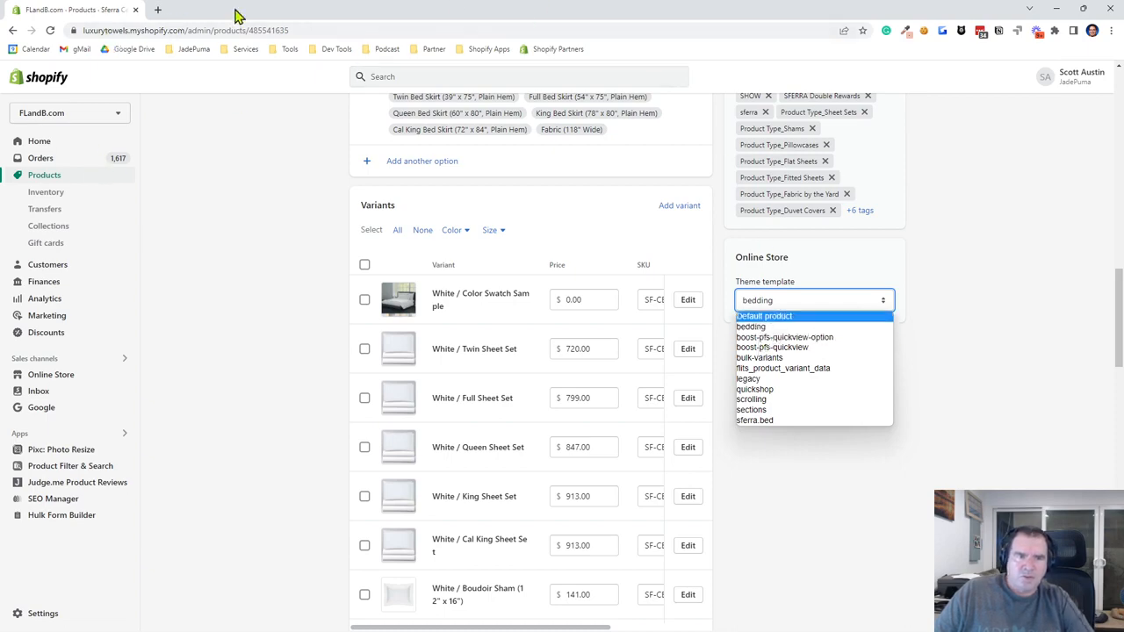
Step: Switch back to Postman and check the id variable and the "bedding" template_suffix value in the request body
left_click(1060, 16)
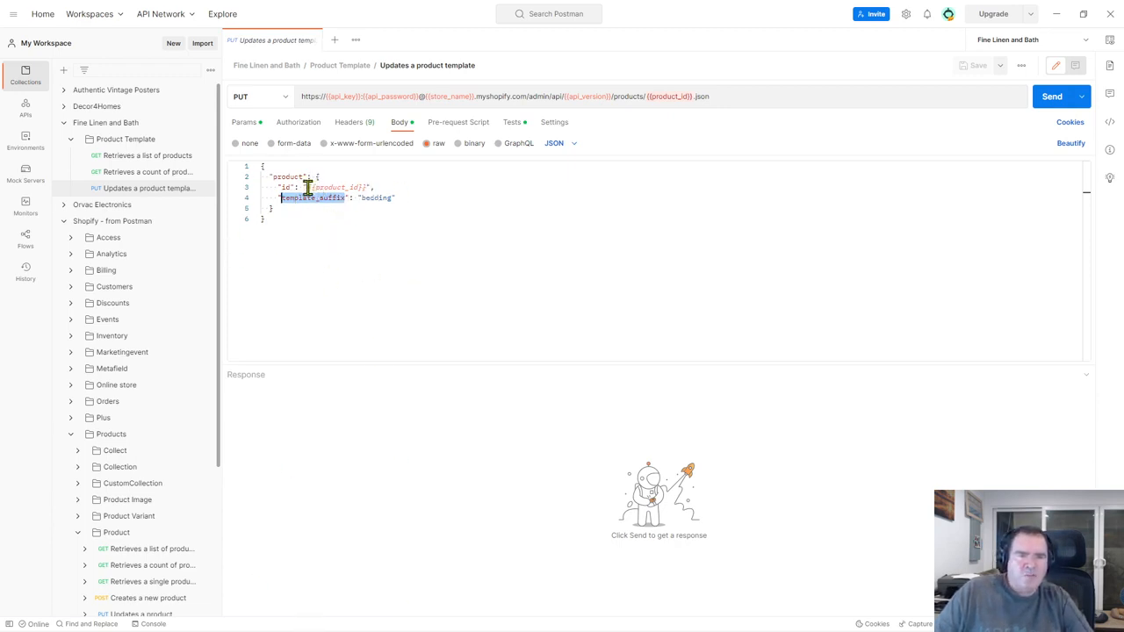
left_click_drag(308, 187, 368, 187)
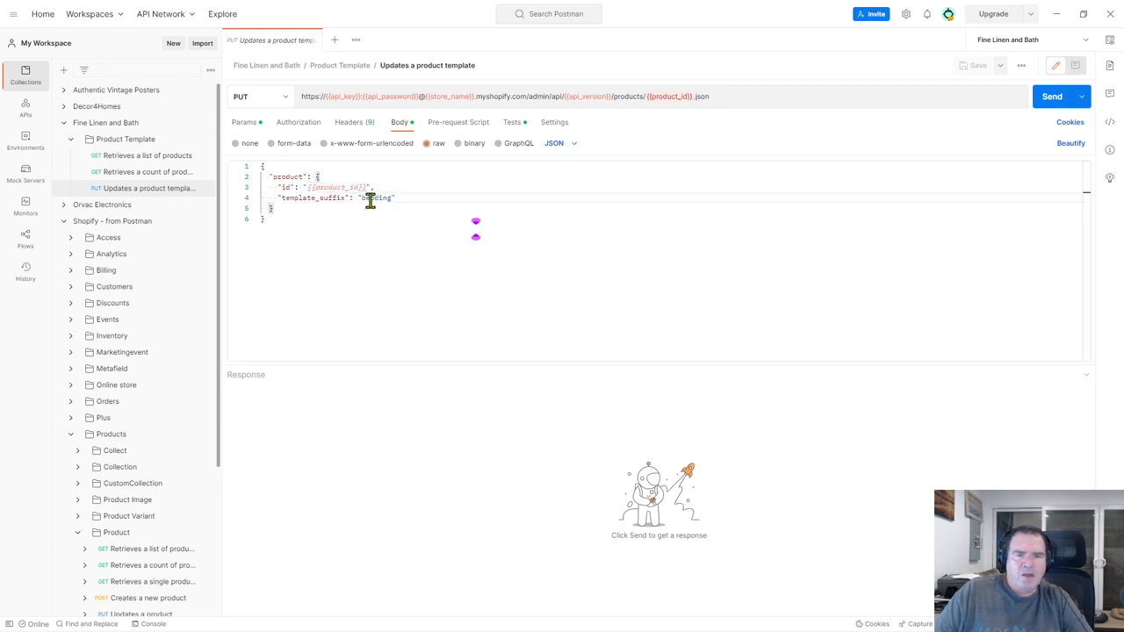
double_click(369, 197)
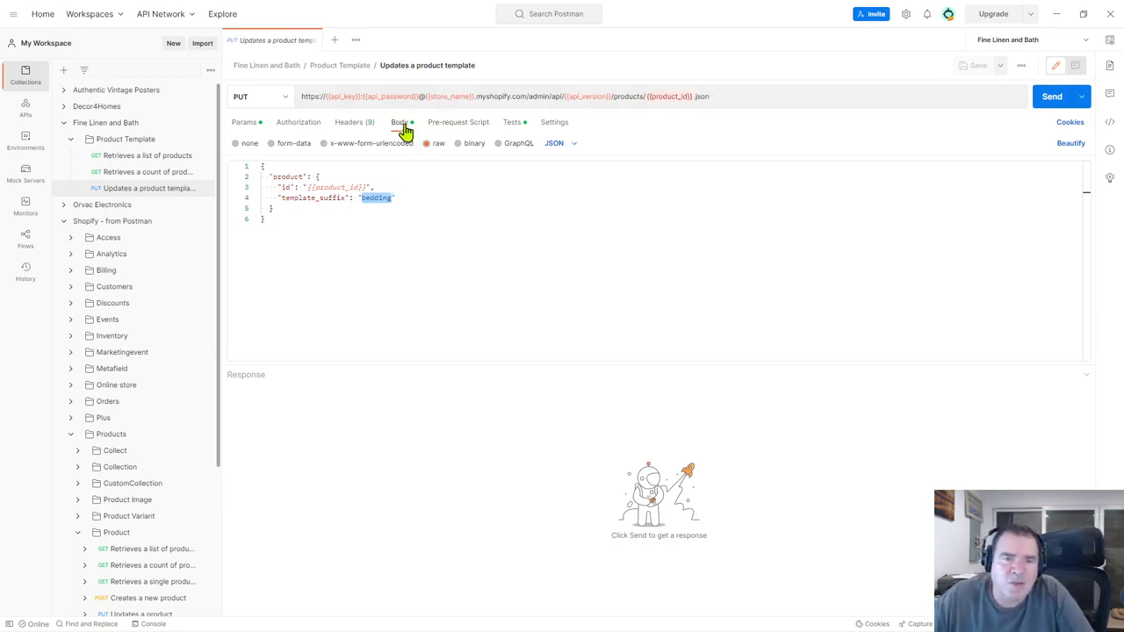
Step: Inspect the request's "Status test" script and its expected status code of 200
left_click(512, 127)
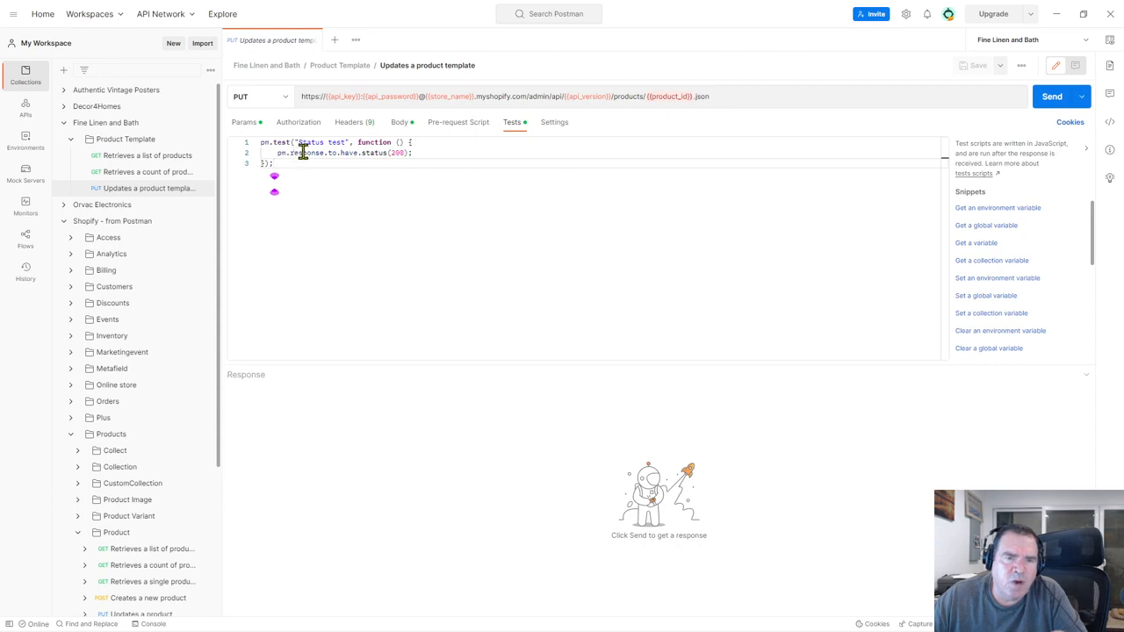
left_click_drag(289, 171, 251, 143)
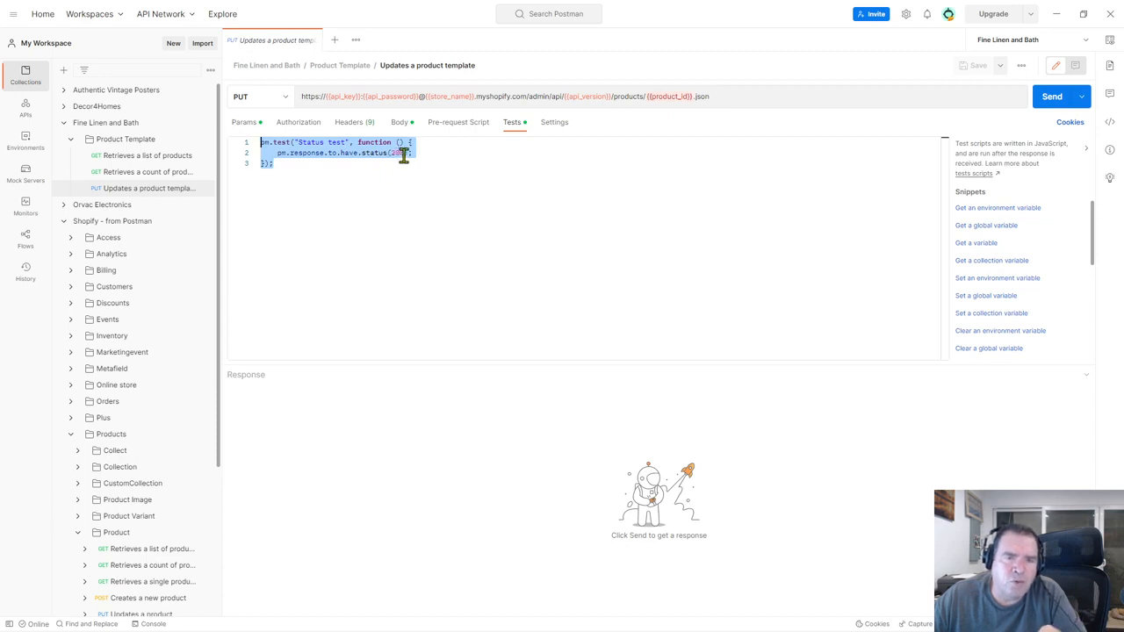
left_click(357, 209)
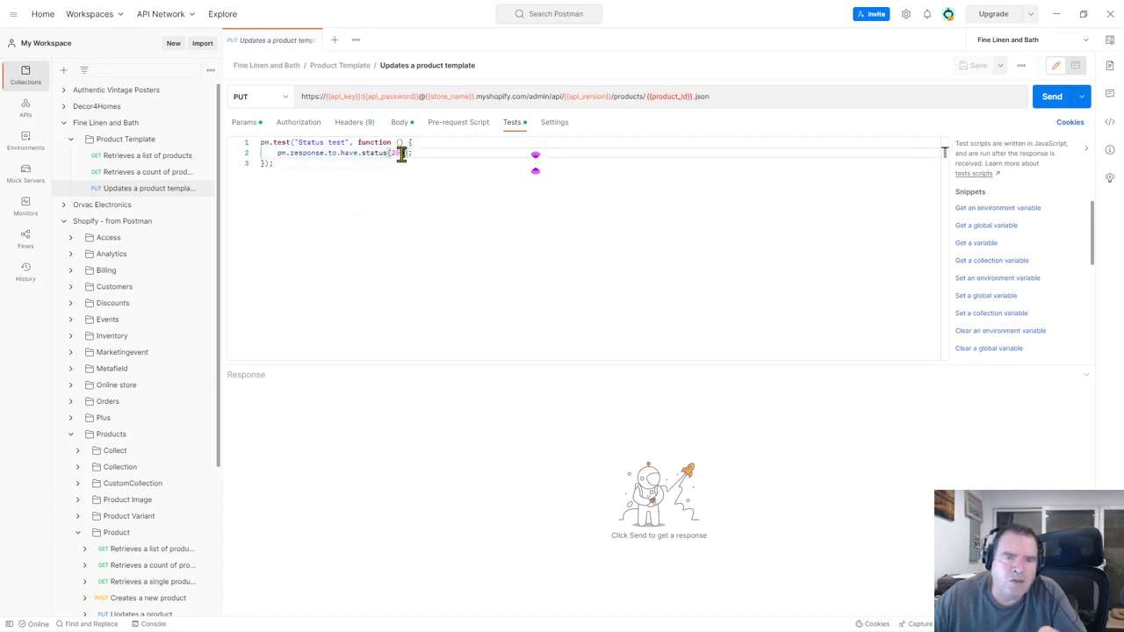
left_click_drag(404, 153, 390, 153)
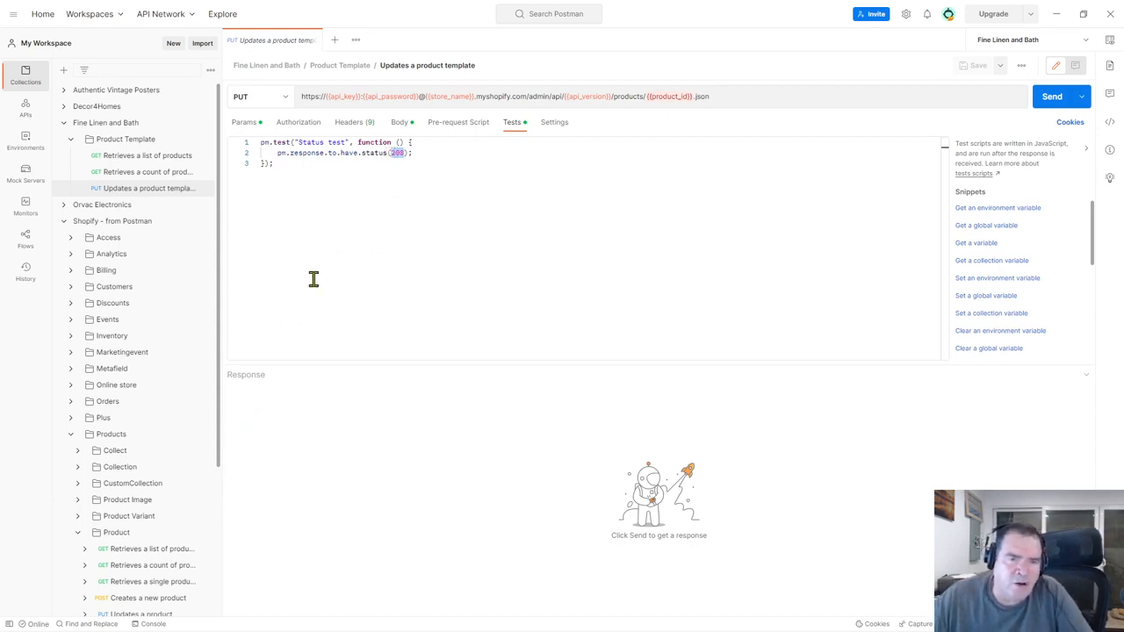
left_click(405, 153)
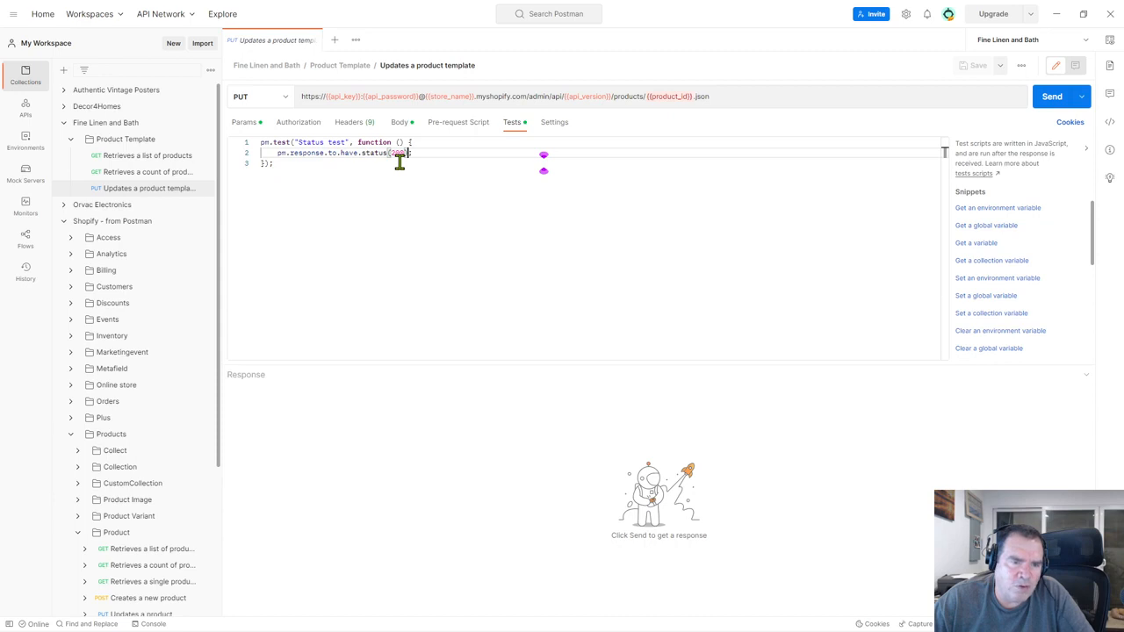
Step: Collapse the Shopify - from Postman collection, add the Fine Linen and Bath requests to the Runner, and keep only "Updates a product template" selected
left_click(63, 223)
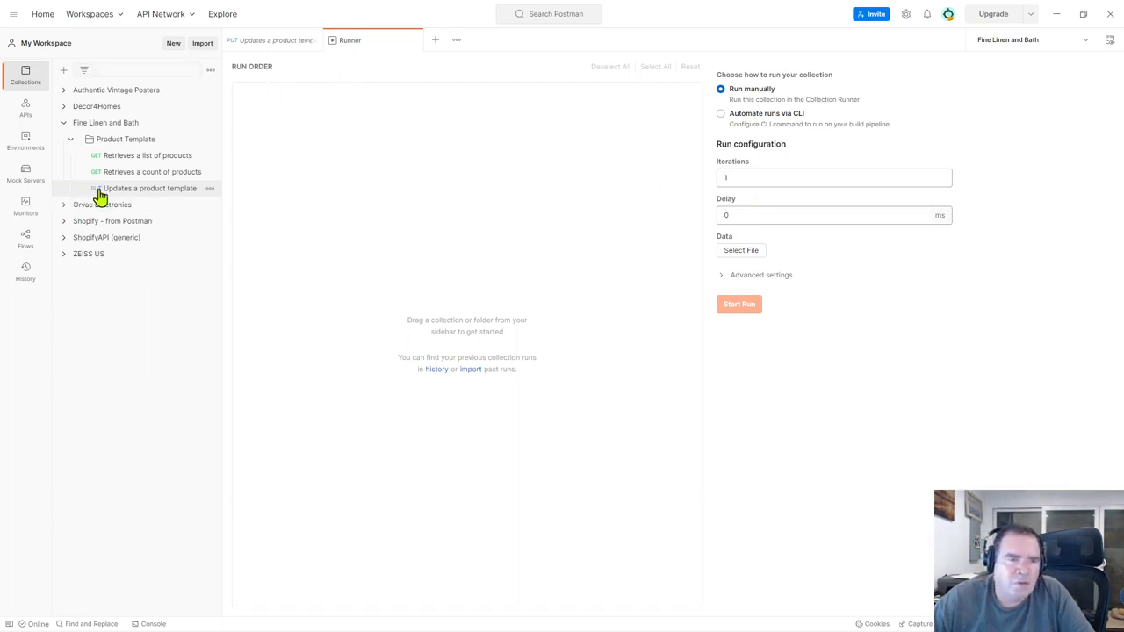
left_click_drag(114, 190, 326, 163)
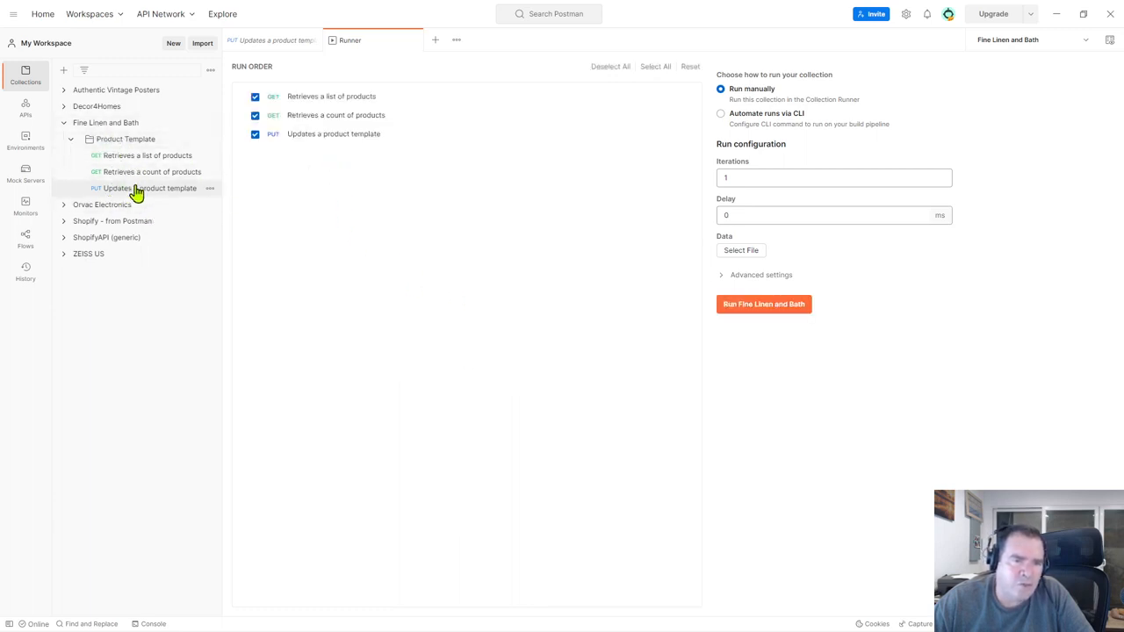
left_click(254, 99)
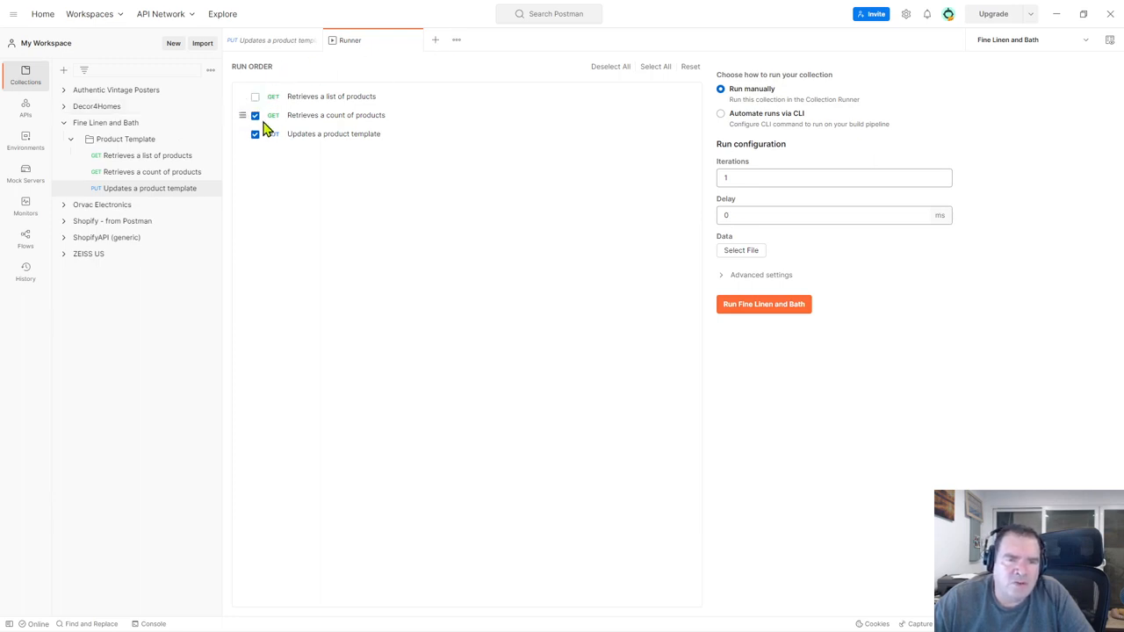
left_click(255, 115)
left_click(255, 134)
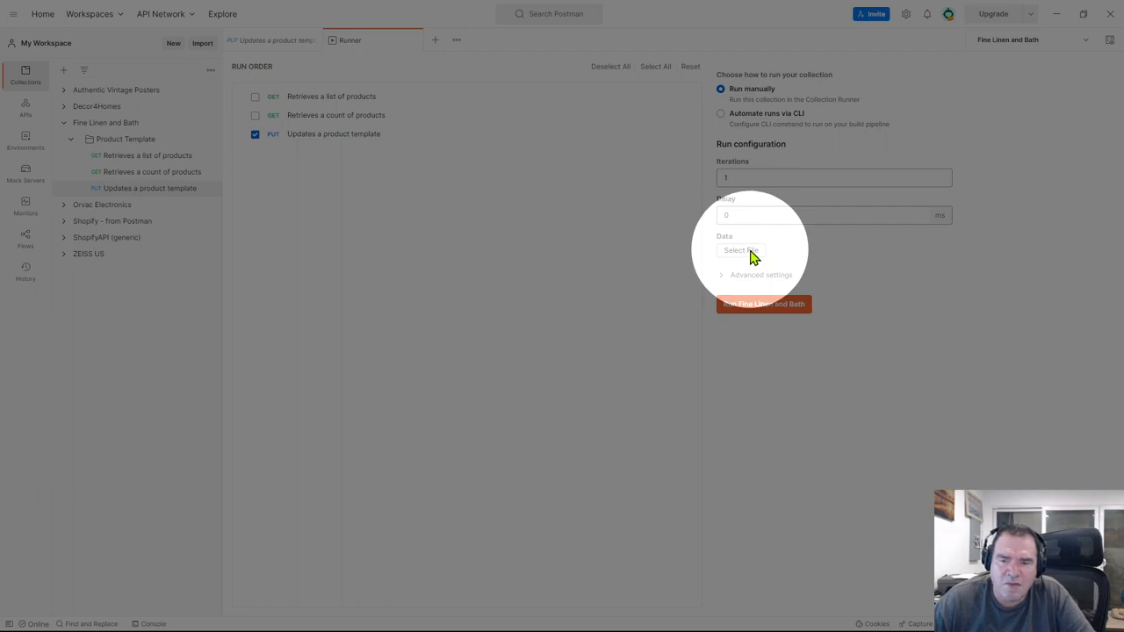
Step: Load Product-IDs.csv from the Fine-Linen-and-Bath Data folder as the run's data file, showing all file types
left_click(750, 254)
left_click(489, 278)
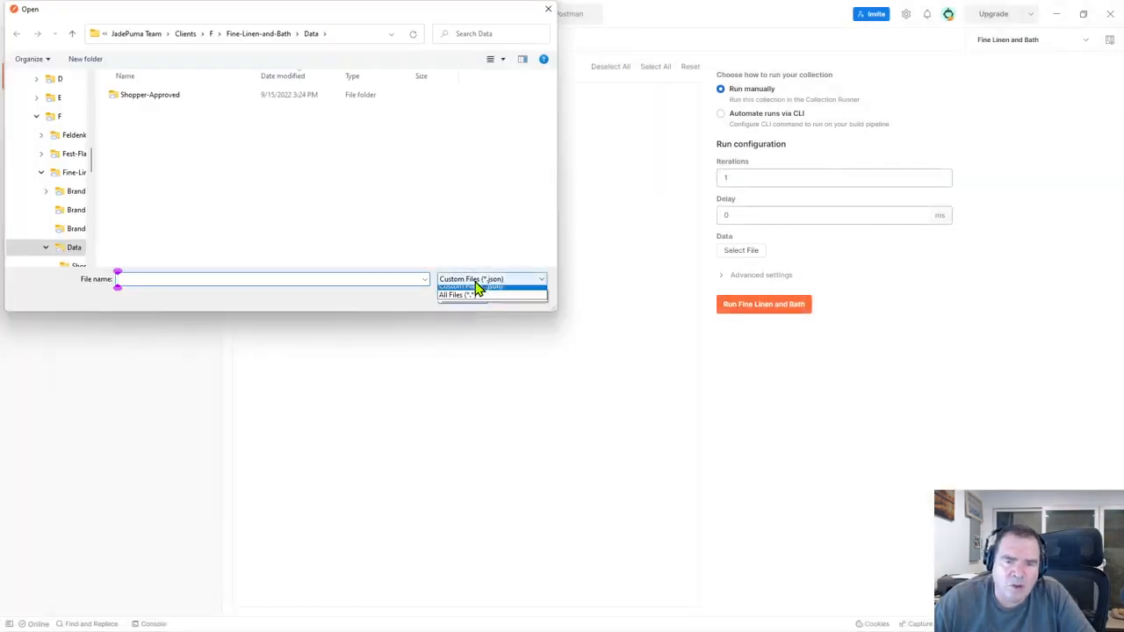
left_click(459, 303)
left_click(133, 96)
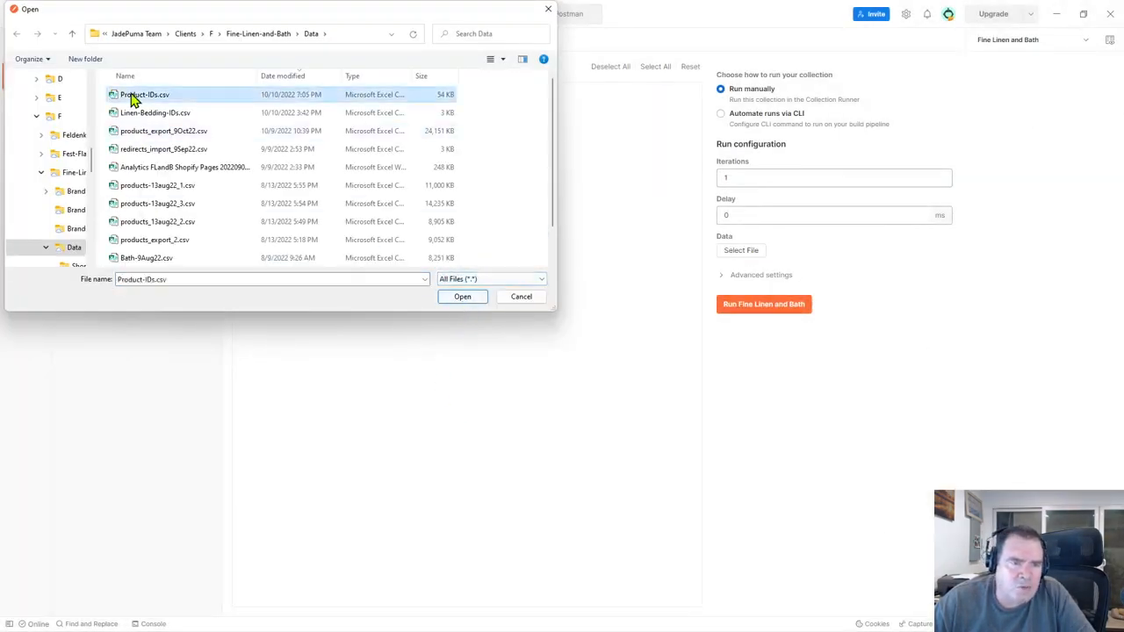
left_click(465, 297)
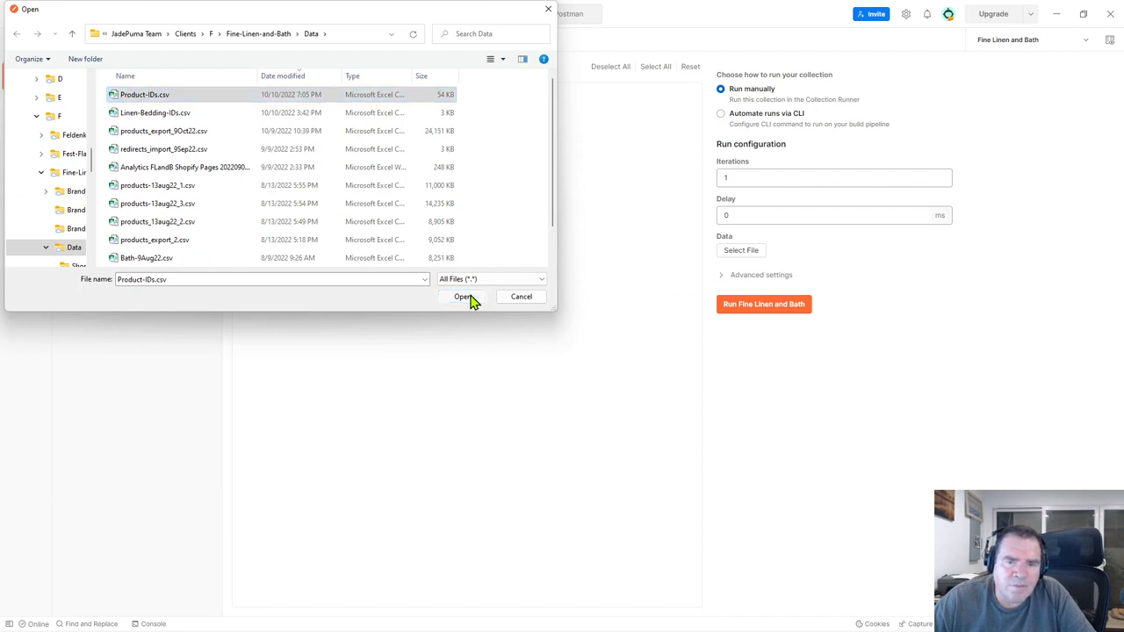
Step: Check the Iterations and Delay settings in the run configuration
double_click(756, 179)
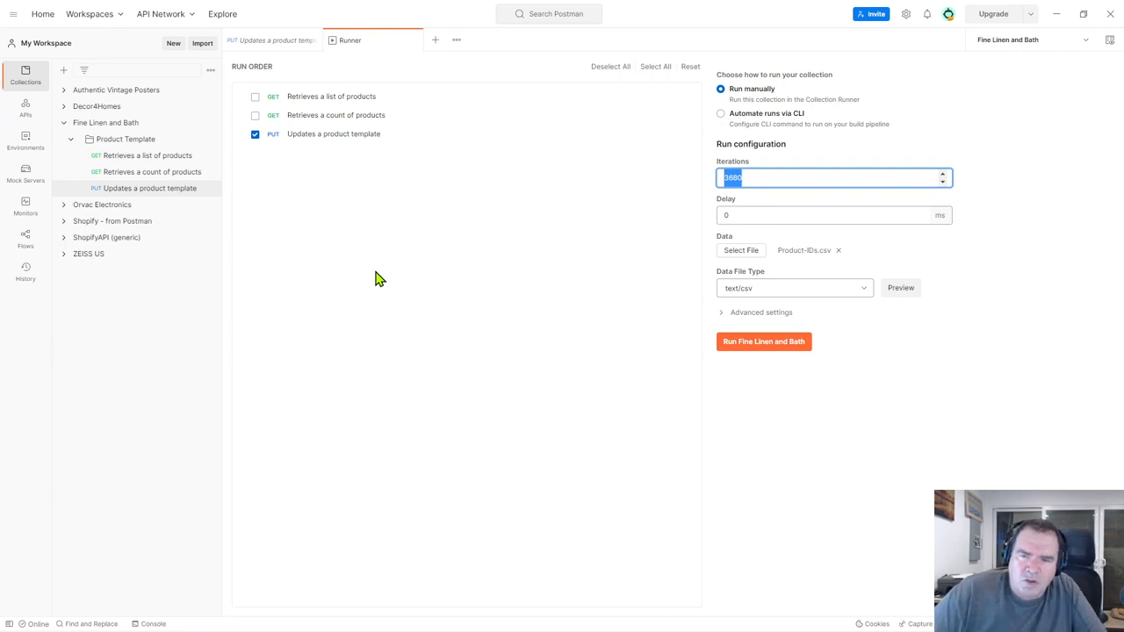
left_click(734, 177)
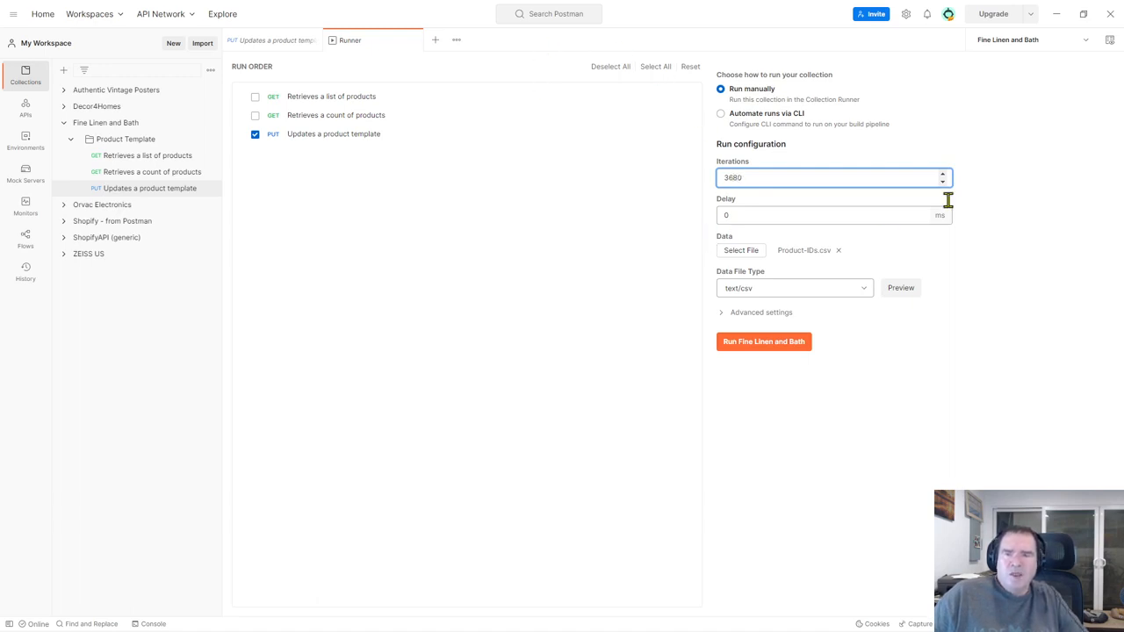
double_click(728, 216)
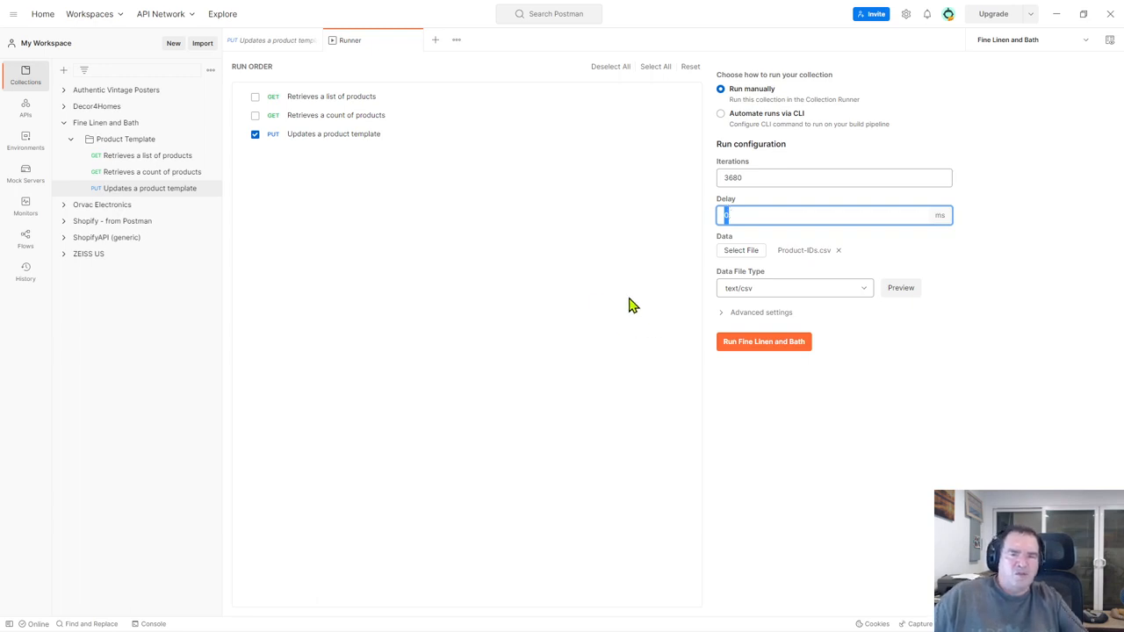
Step: Set the run's delay to 100 ms, and start the Fine Linen and Bath run, stopping it after a few iterations
left_click(745, 216)
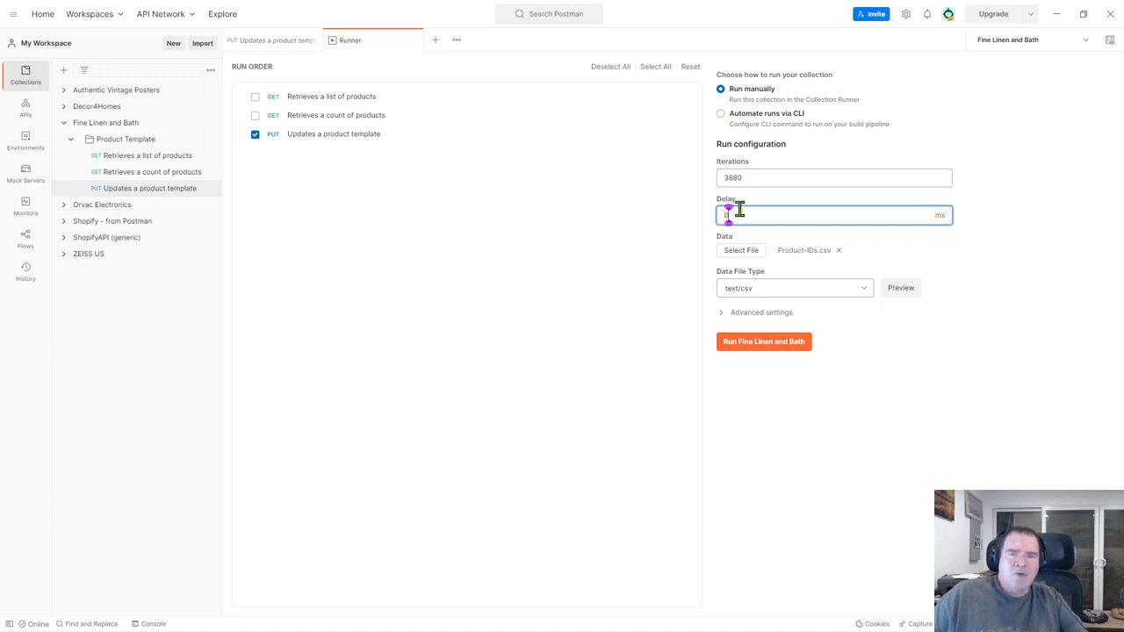
double_click(736, 214)
type("1")
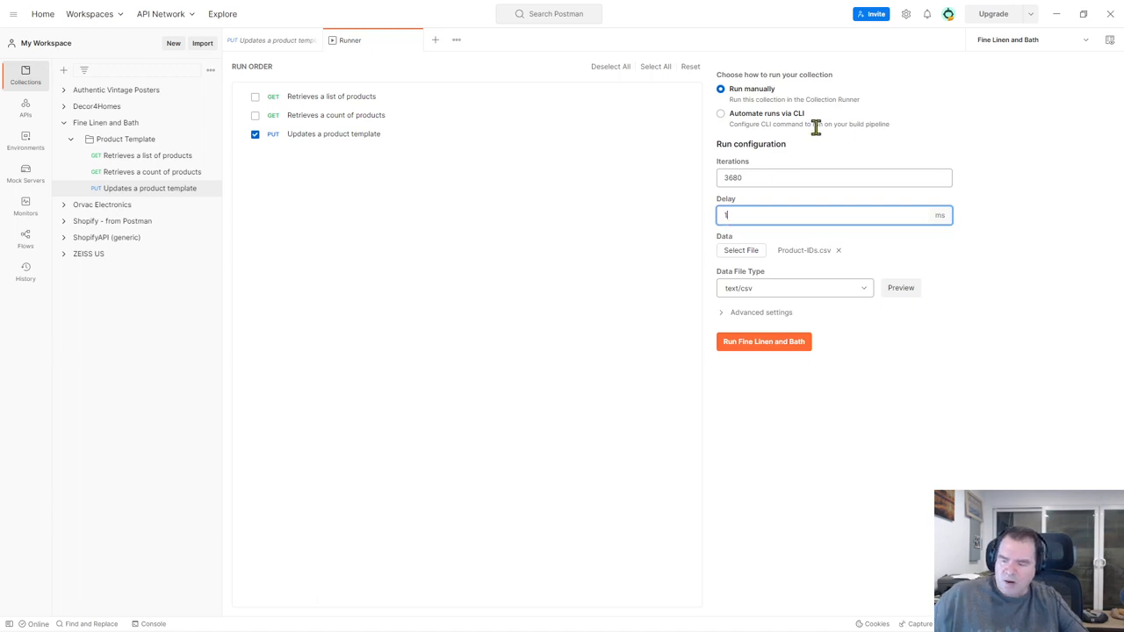
type("00")
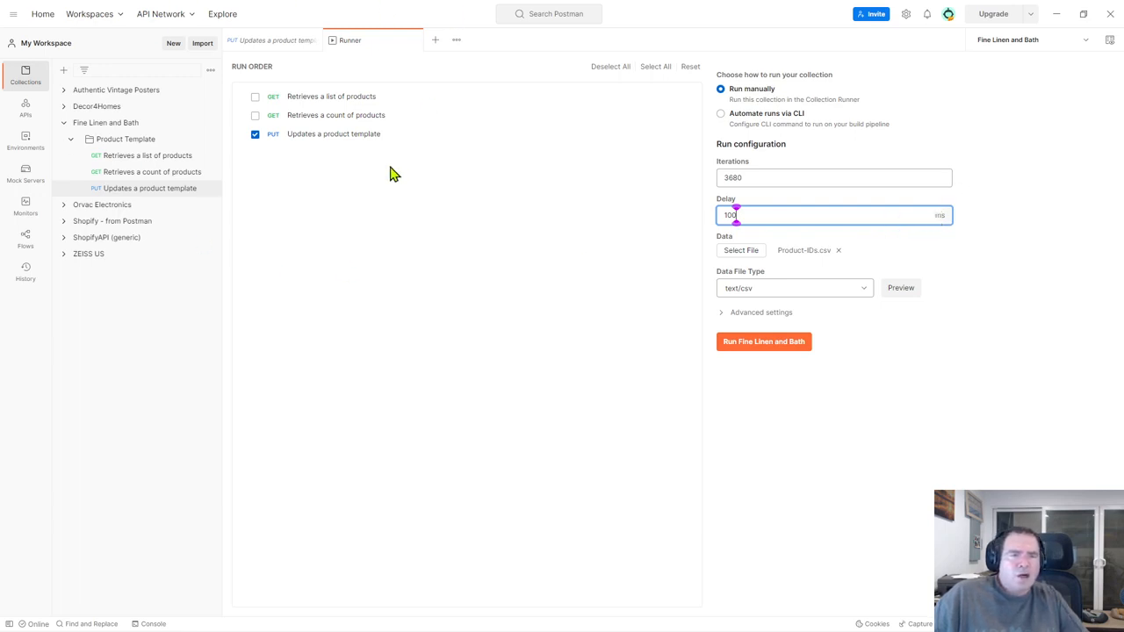
double_click(730, 216)
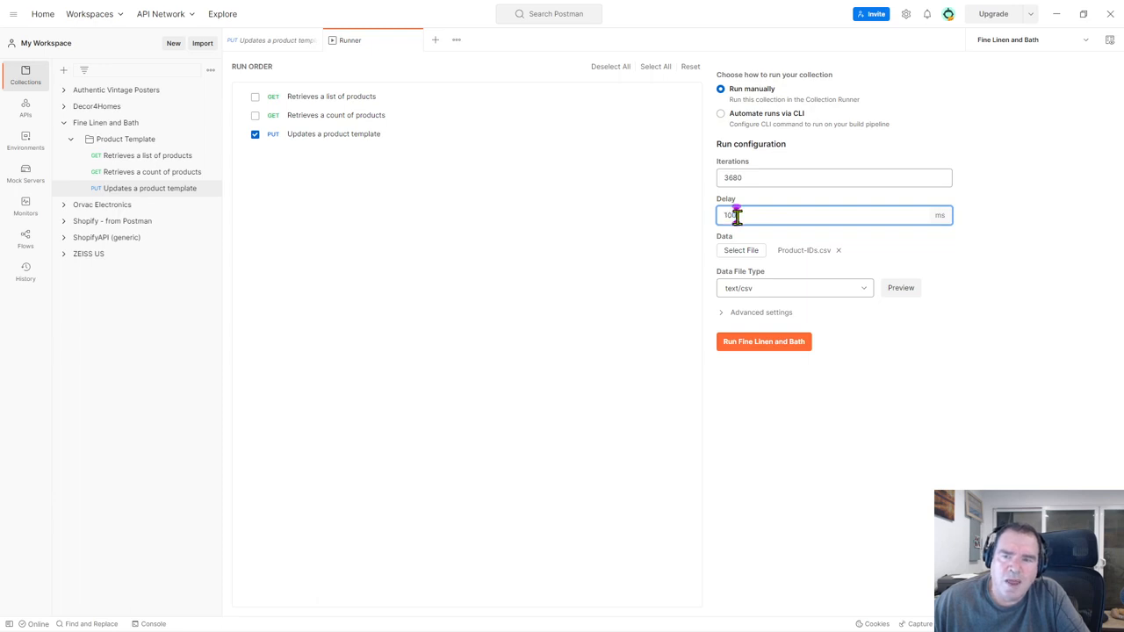
type("0")
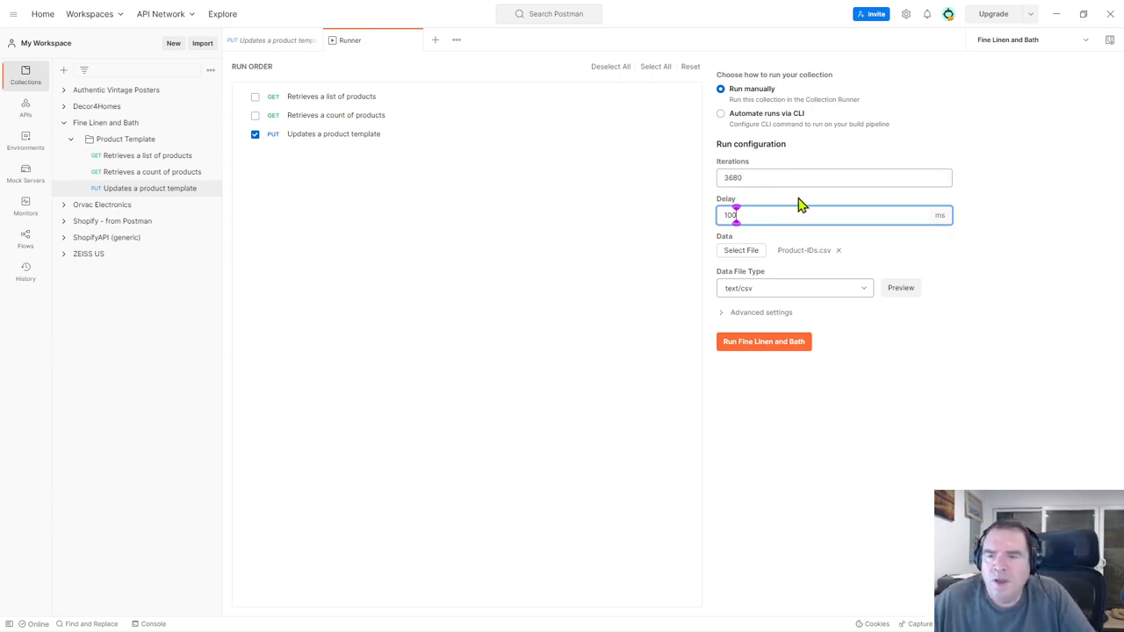
left_click(789, 343)
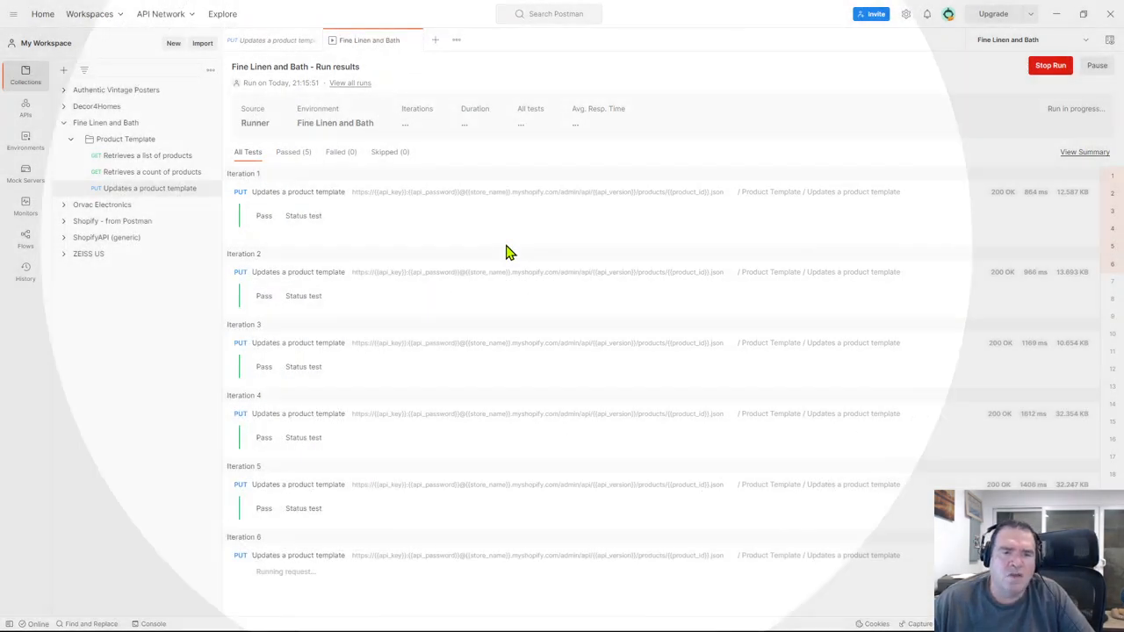
left_click(1052, 73)
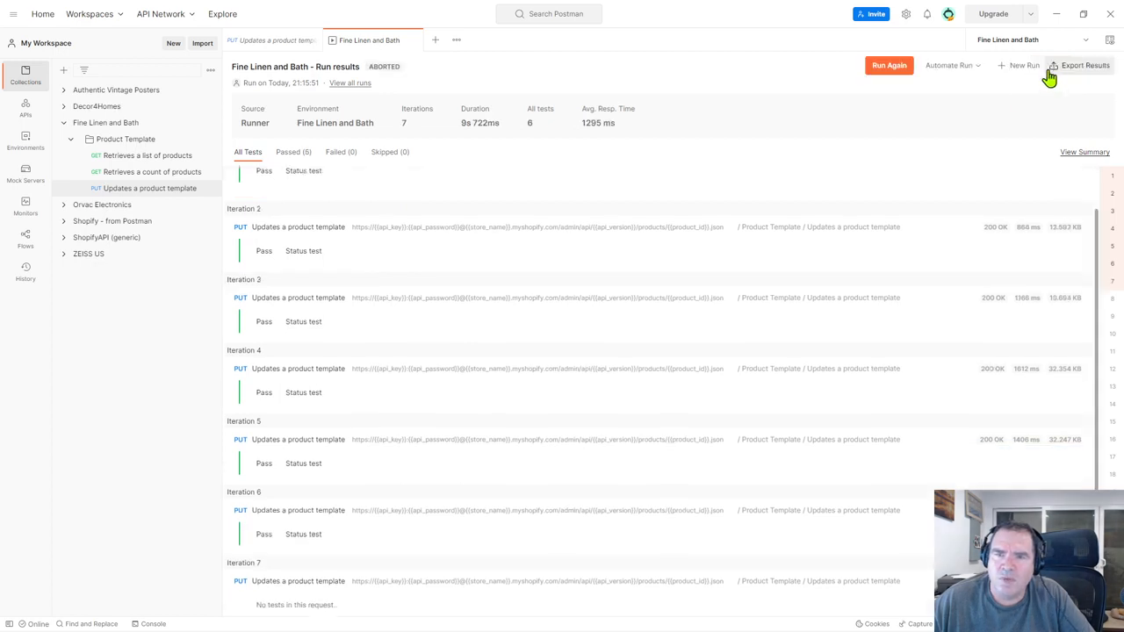
Step: Change the expected status code in the request's "Status test" script to 201 and save the request
left_click(272, 41)
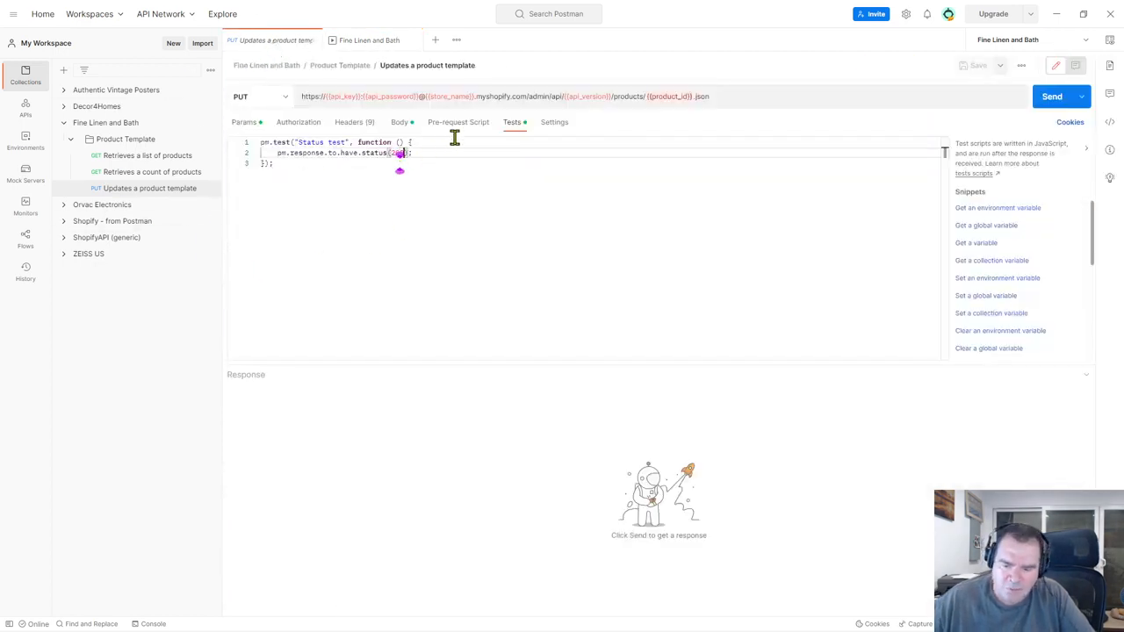
key("BackSpace")
type("1")
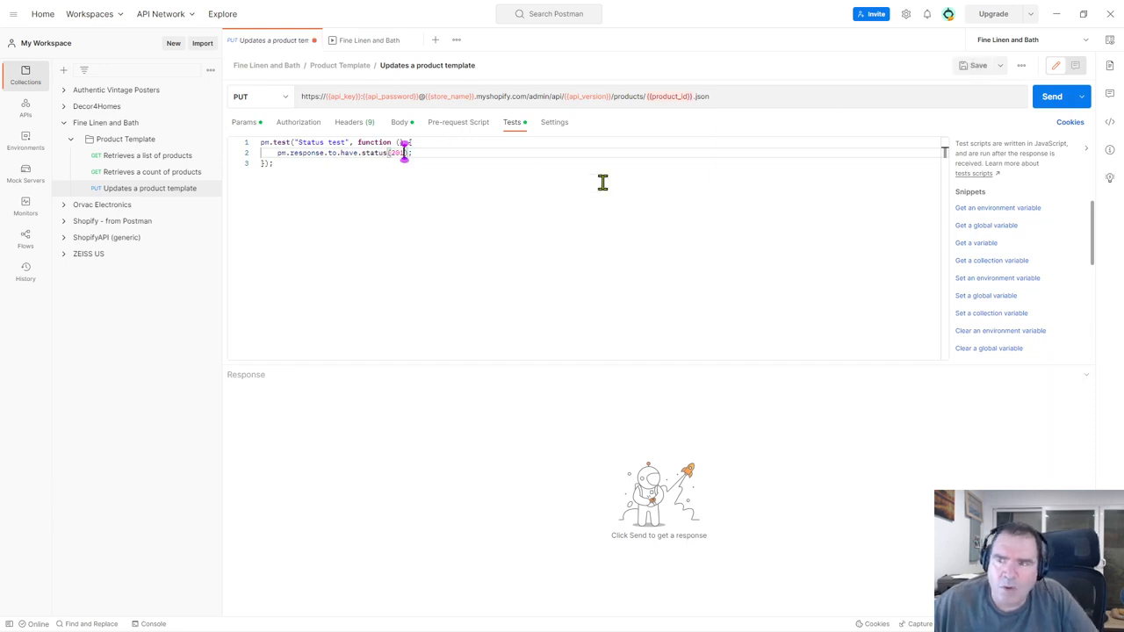
left_click(970, 67)
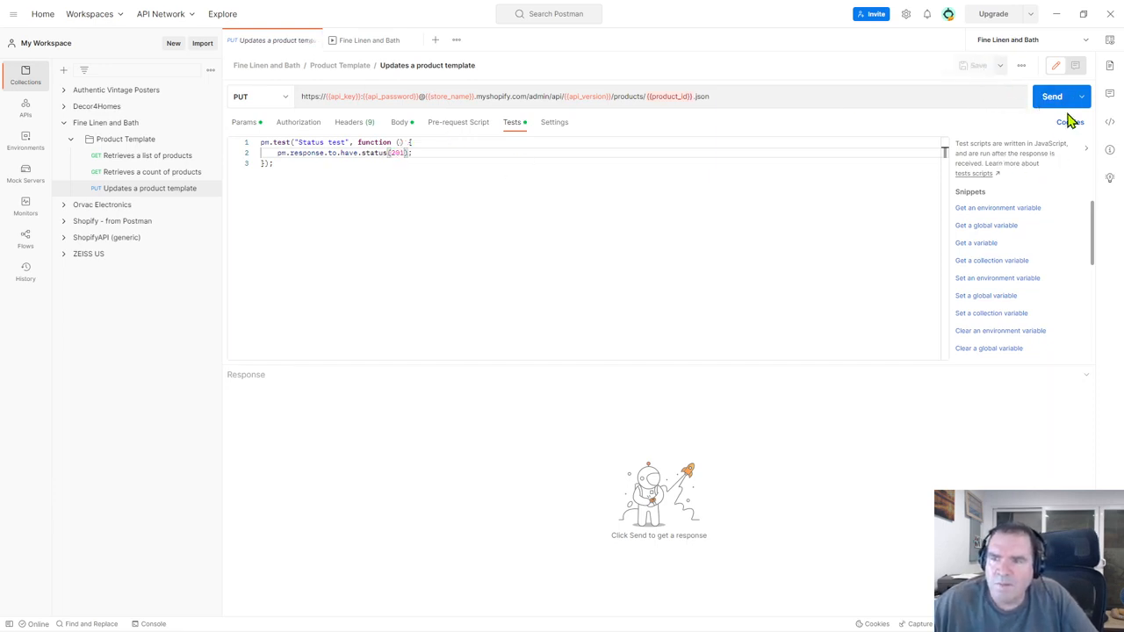
Step: Run the collection again, stop it after a few iterations, and examine the "Status test" result of Iteration 1
left_click(345, 41)
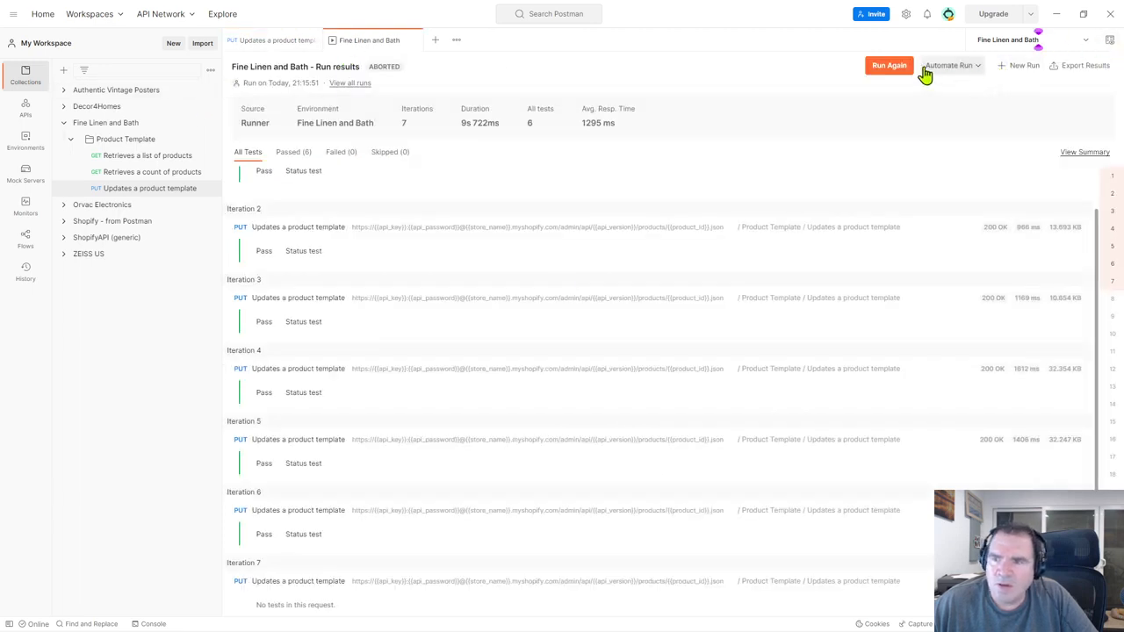
left_click(891, 64)
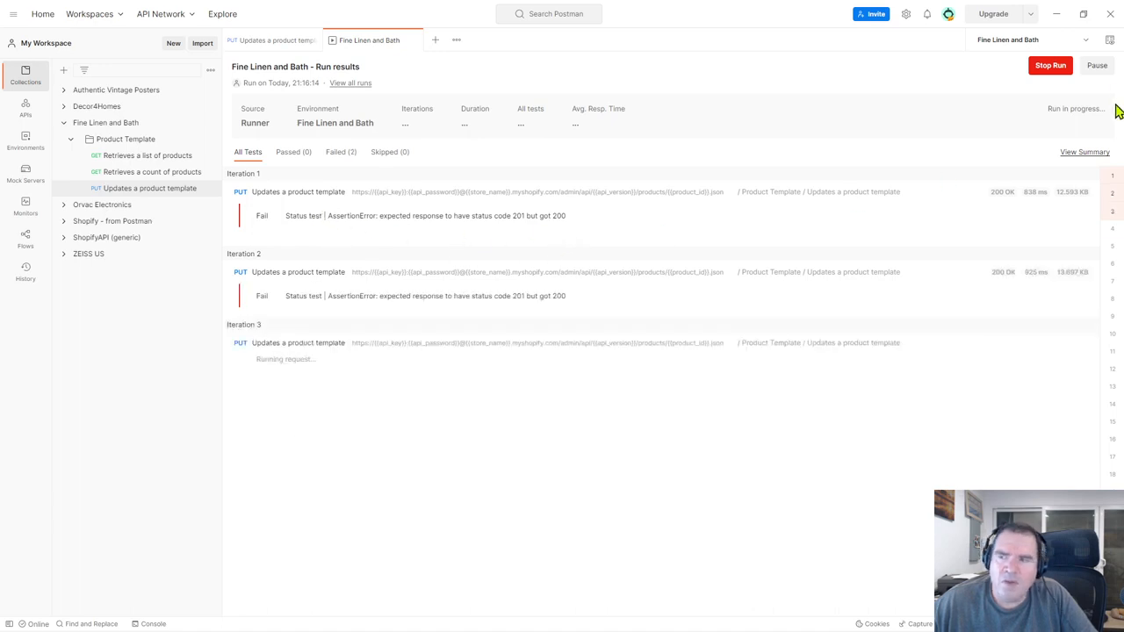
left_click(1052, 68)
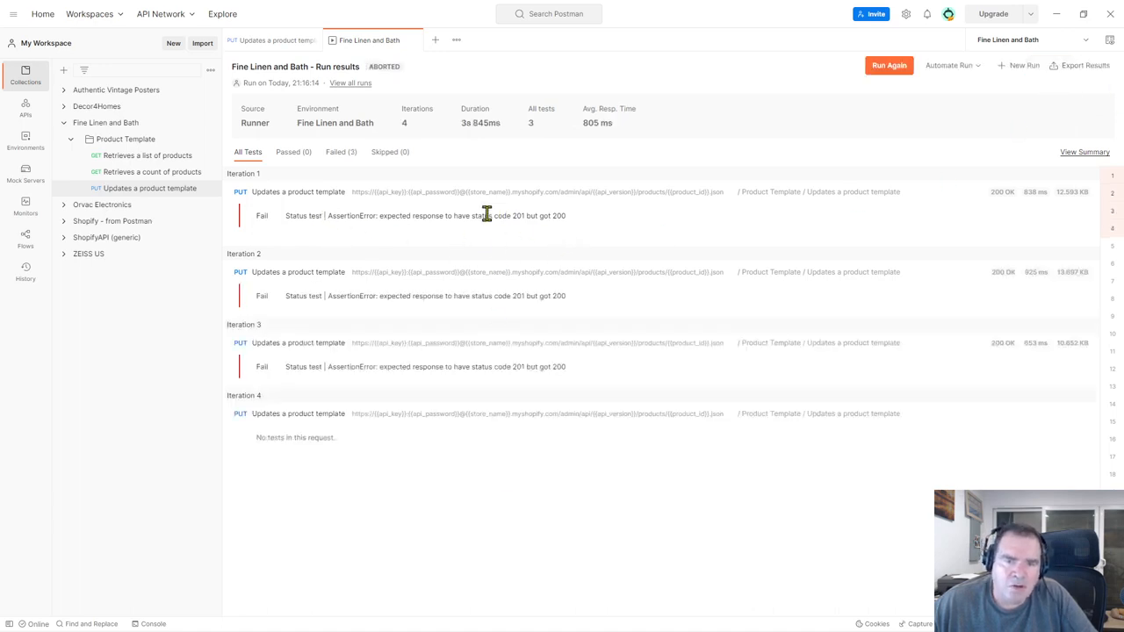
left_click_drag(486, 216, 569, 219)
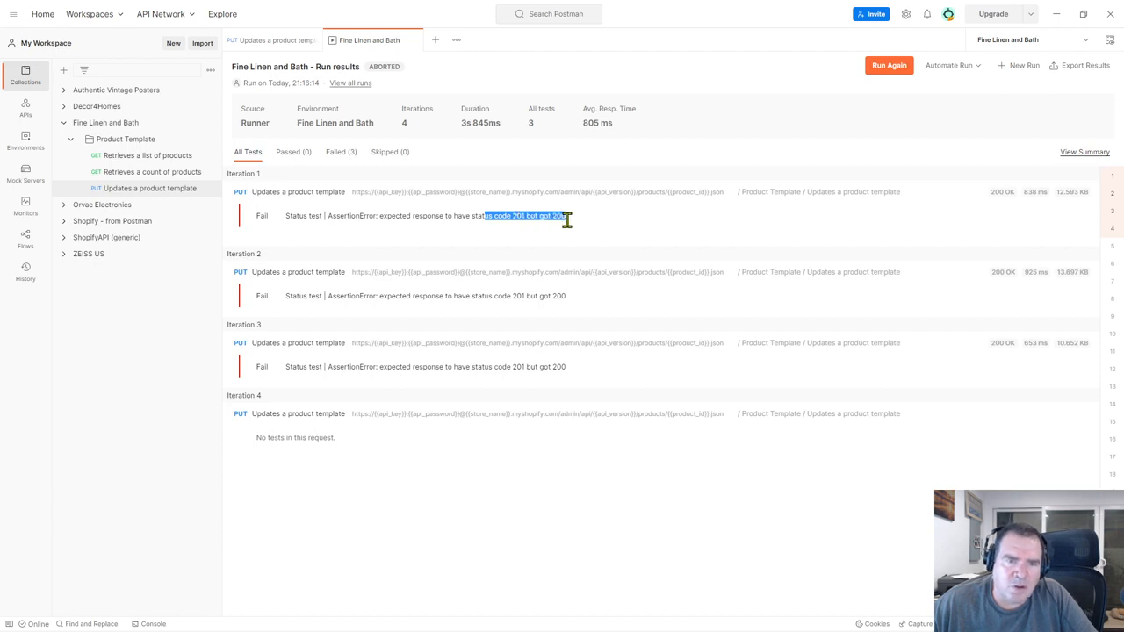
Step: Restore the expected status code in the "Status test" script to 200 and save the request
left_click(276, 40)
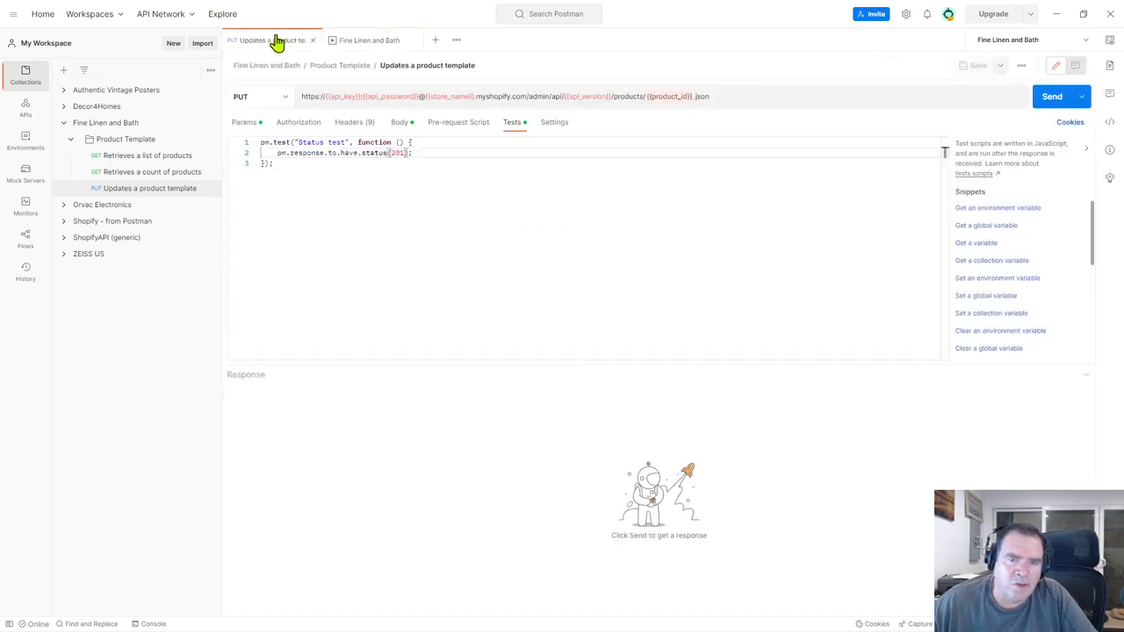
left_click(403, 153)
key("BackSpace")
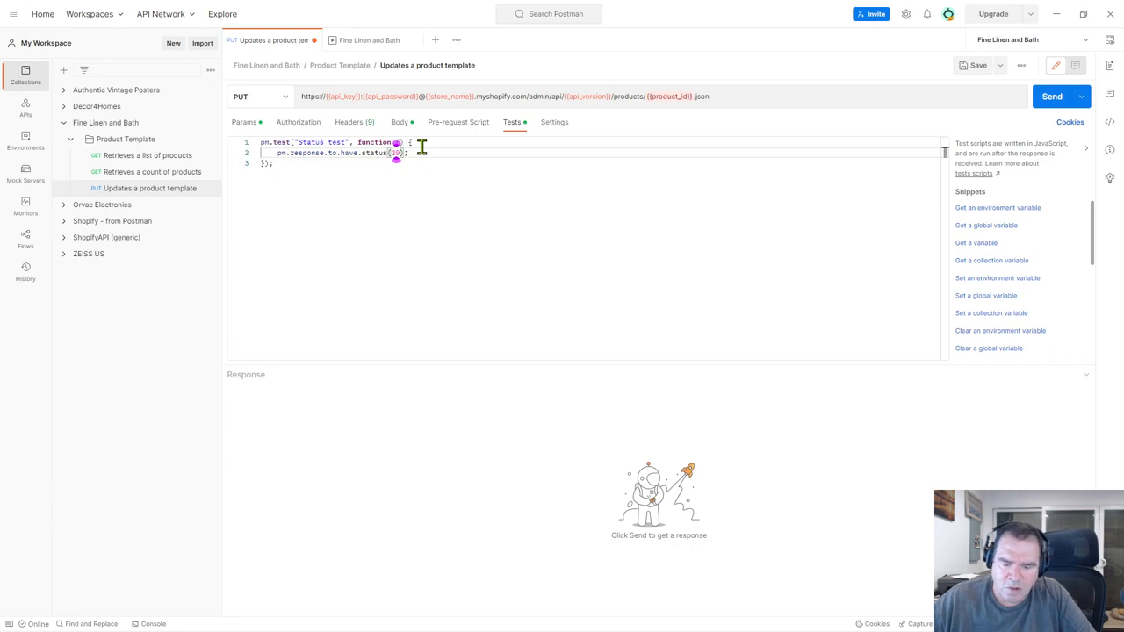
type("0")
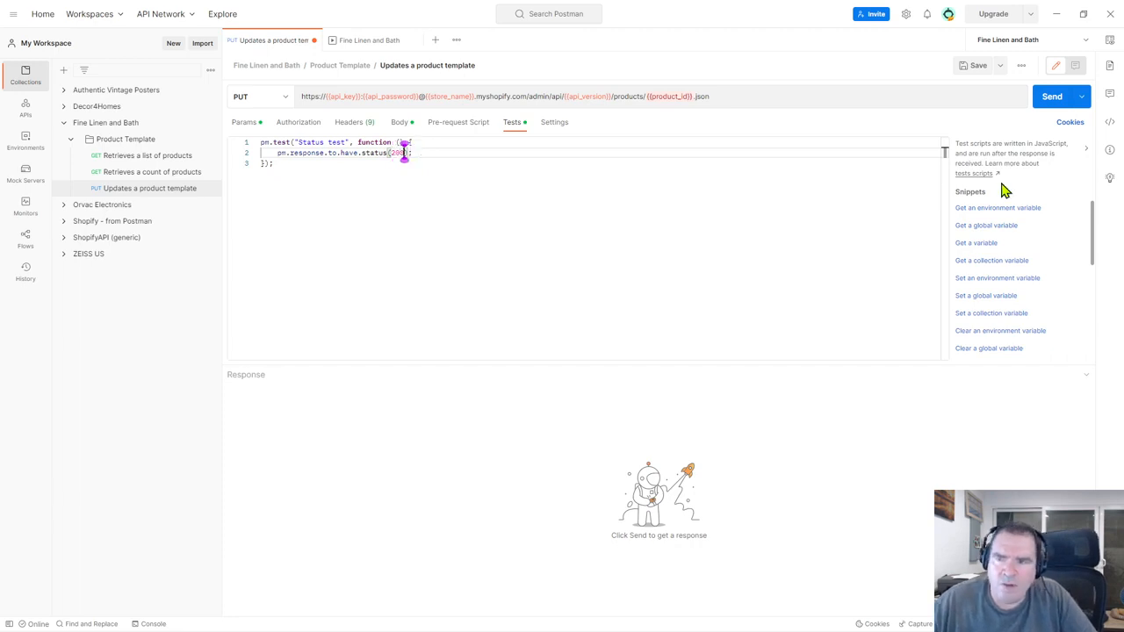
left_click(982, 65)
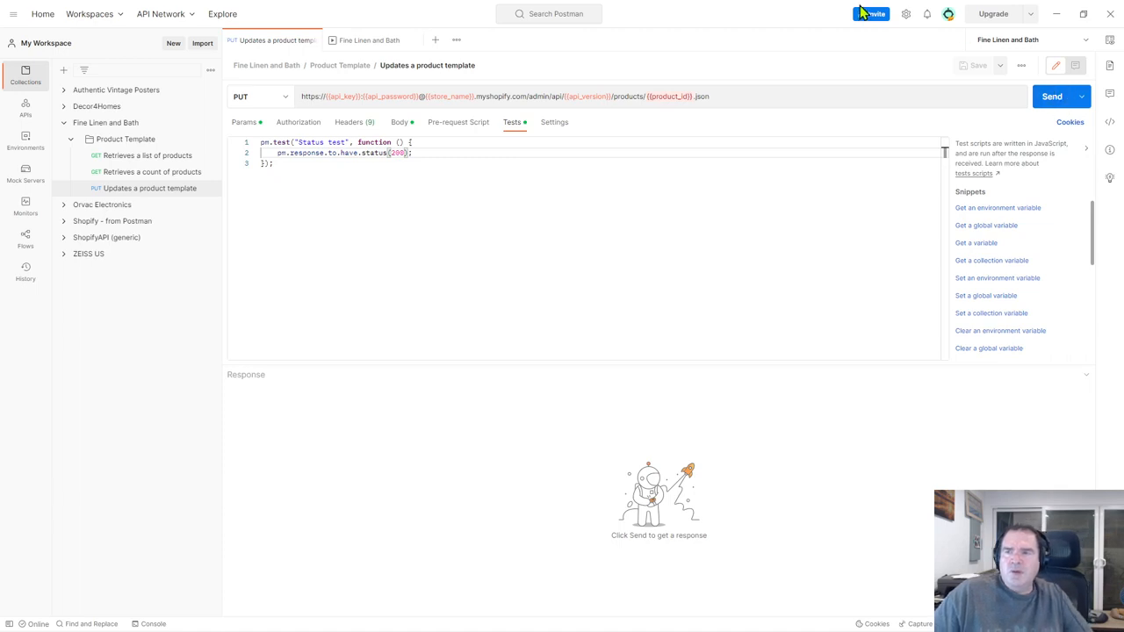
Step: Rerun the Fine Linen and Bath collection with the restored test script and stop the run after a few iterations
left_click(355, 42)
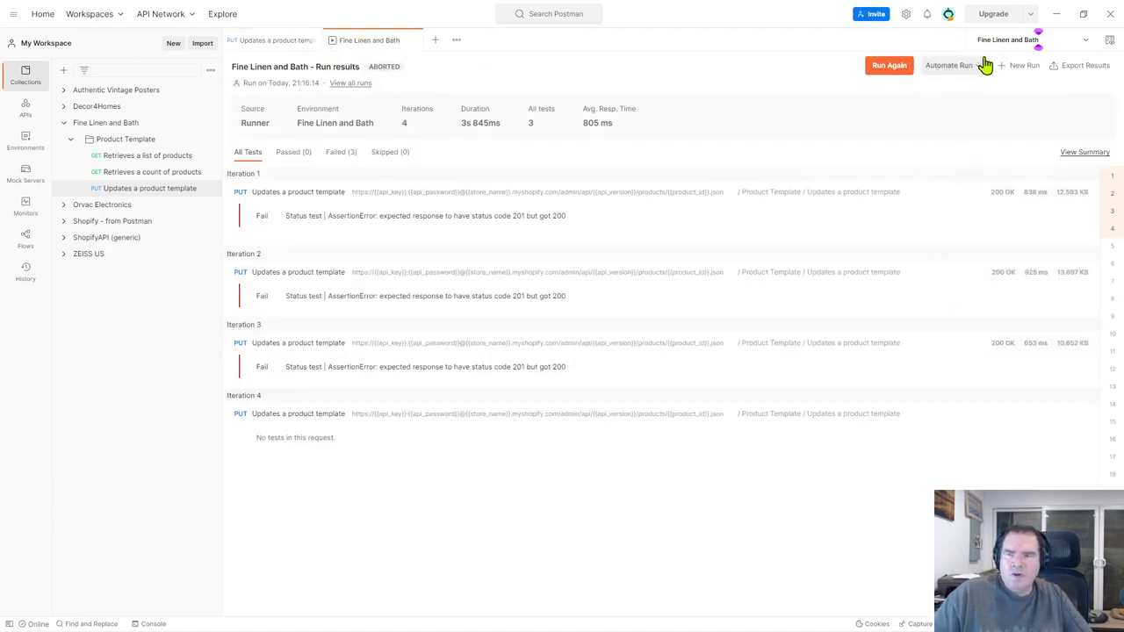
left_click(890, 69)
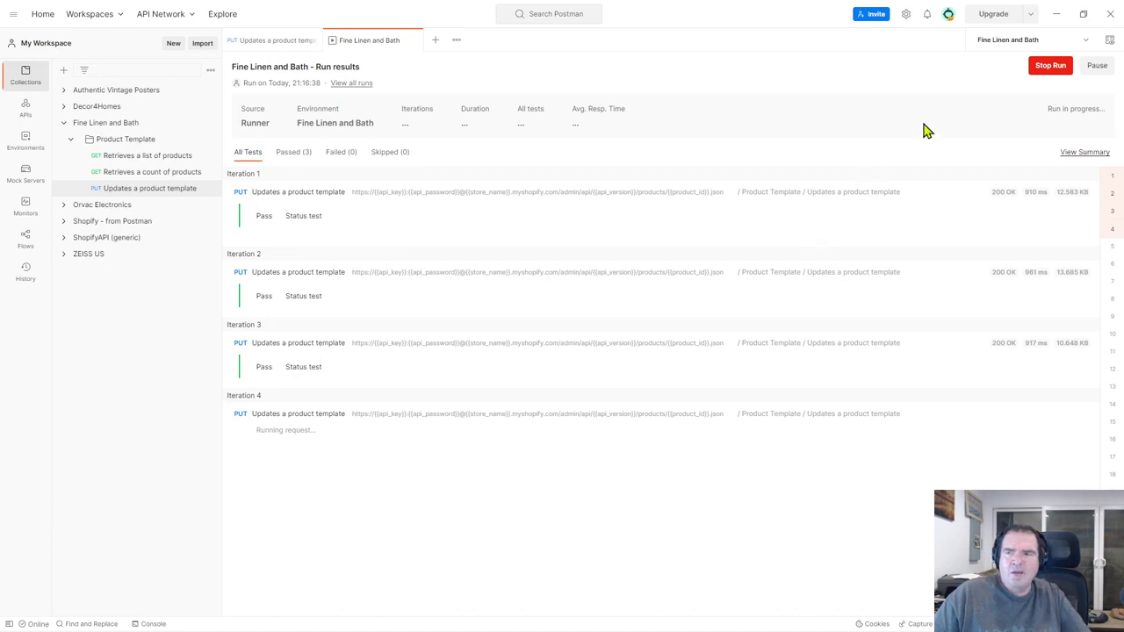
left_click(1047, 70)
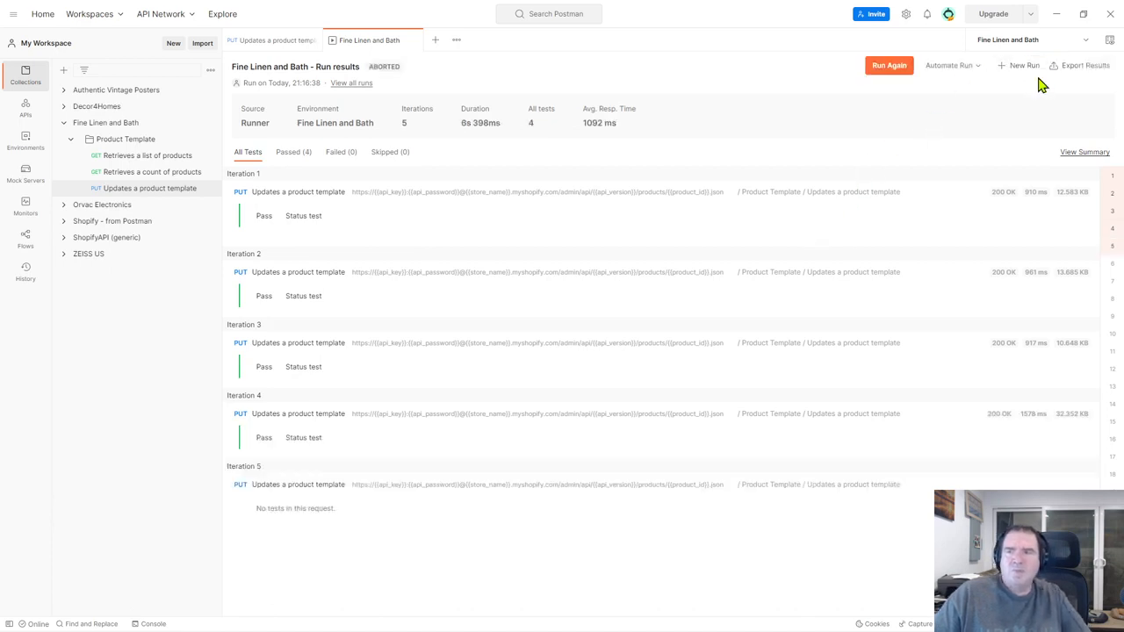